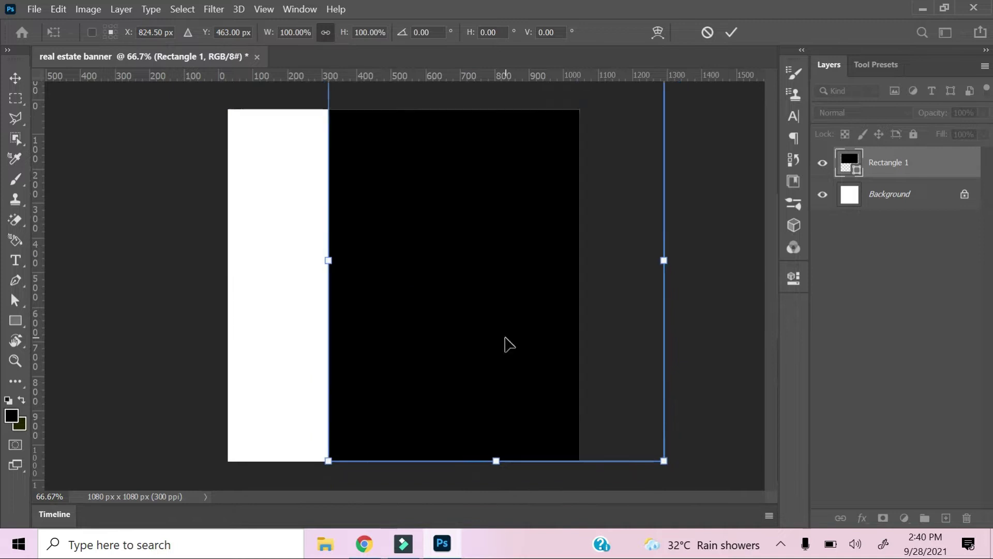
Rotate Rectangle 1 to about 47.7°, scale it to roughly 82% × 73% and place the diamond at upper right.
left_click_drag(477, 98, 476, 139)
left_click_drag(610, 285, 574, 285)
left_click_drag(595, 436, 482, 508)
left_click_drag(483, 362, 498, 304)
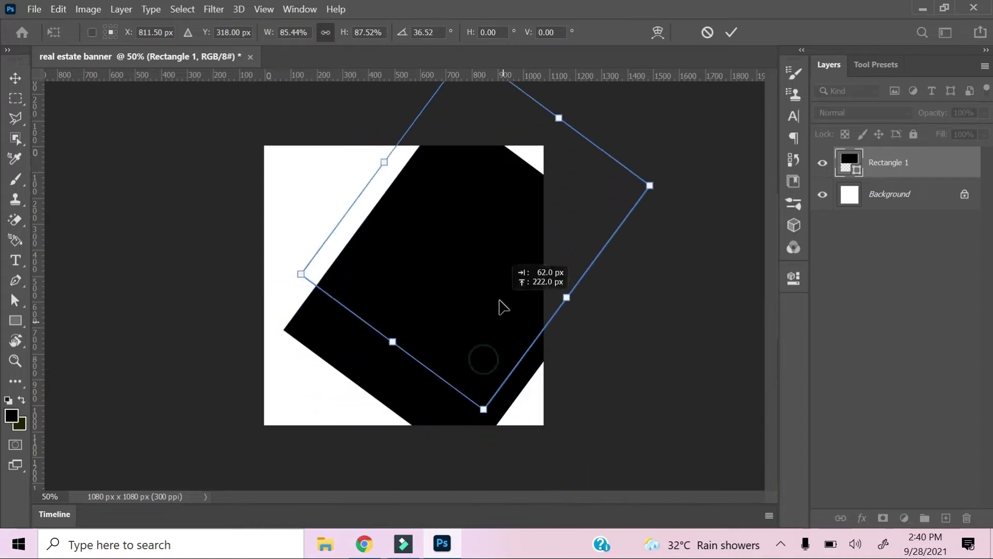
left_click_drag(670, 175, 672, 206)
mouse_move(574, 178)
left_mouse_down()
mouse_move(573, 208)
mouse_move(587, 188)
left_mouse_up()
left_click_drag(685, 224, 686, 233)
left_click_drag(563, 319, 566, 292)
left_click_drag(484, 396, 496, 348)
left_click_drag(503, 273, 476, 329)
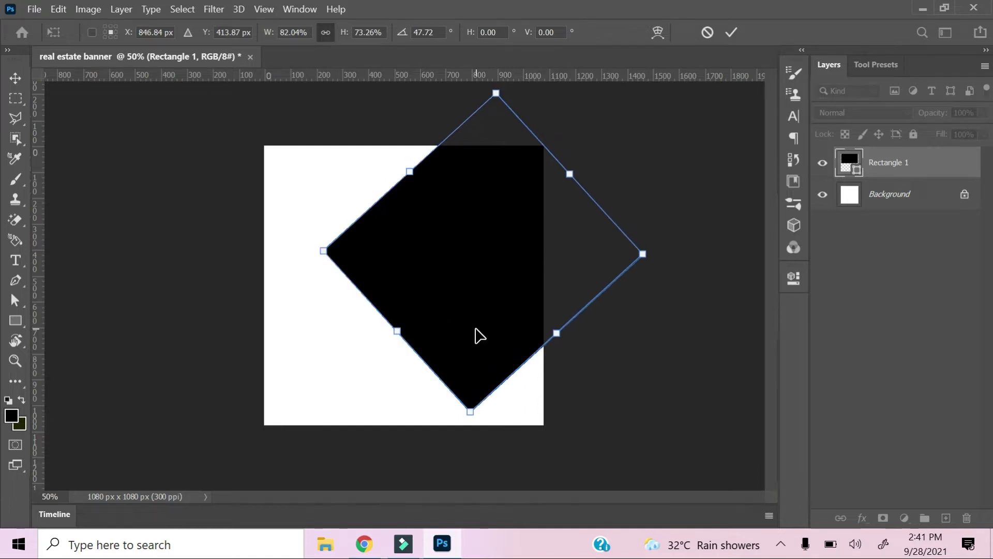
key("Return")
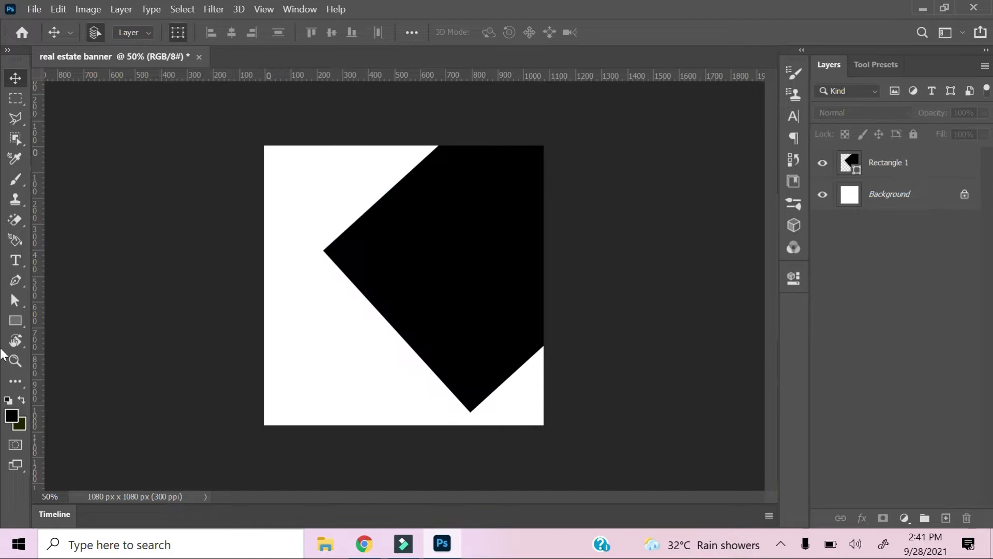
Draw a hexagon on the canvas with the Polygon Tool.
left_click(20, 321)
right_click(15, 321)
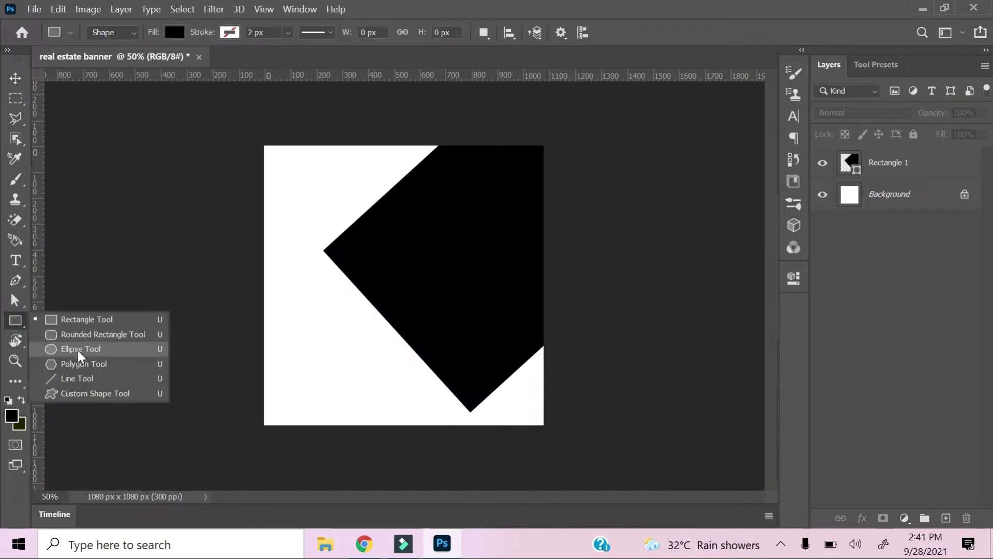
left_click(77, 361)
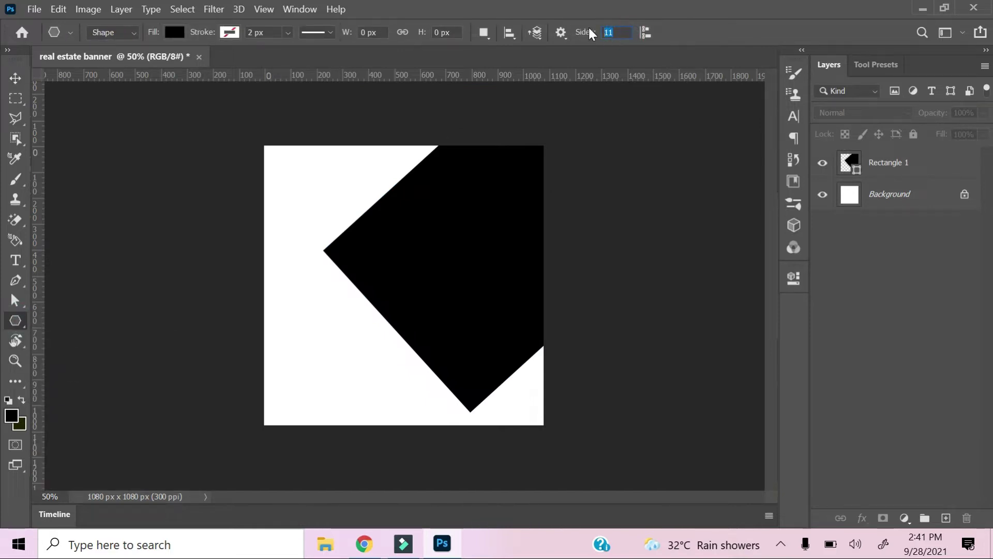
left_click_drag(197, 257, 268, 292)
Scale the hexagon to about 86% and centre it vertically at the canvas's left edge.
right_click(295, 261)
left_click(331, 341)
left_click_drag(301, 242, 336, 305)
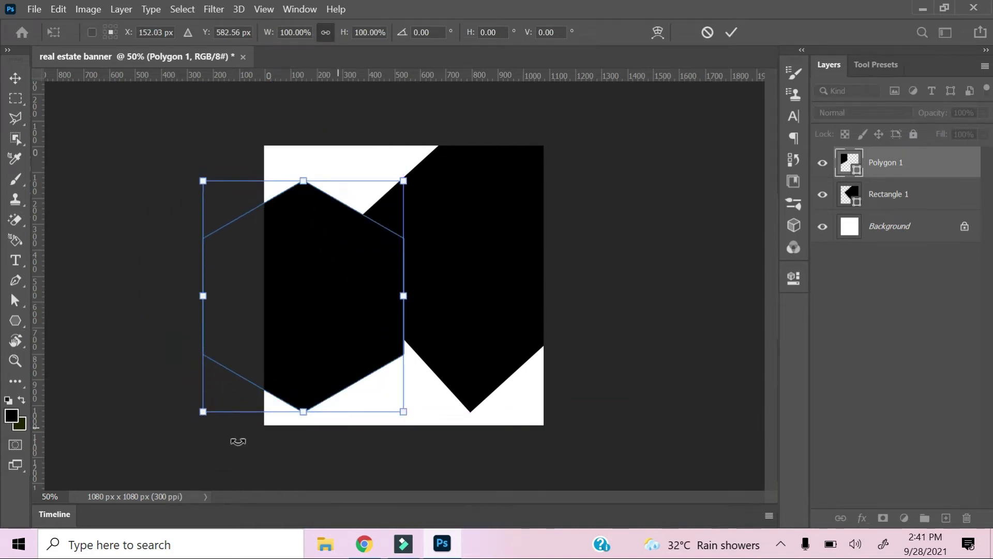
left_click_drag(203, 412, 224, 388)
mouse_move(295, 349)
left_mouse_down()
mouse_move(291, 337)
mouse_move(308, 341)
left_mouse_up()
left_click_drag(203, 382, 209, 373)
left_click_drag(306, 332, 307, 342)
key("Return")
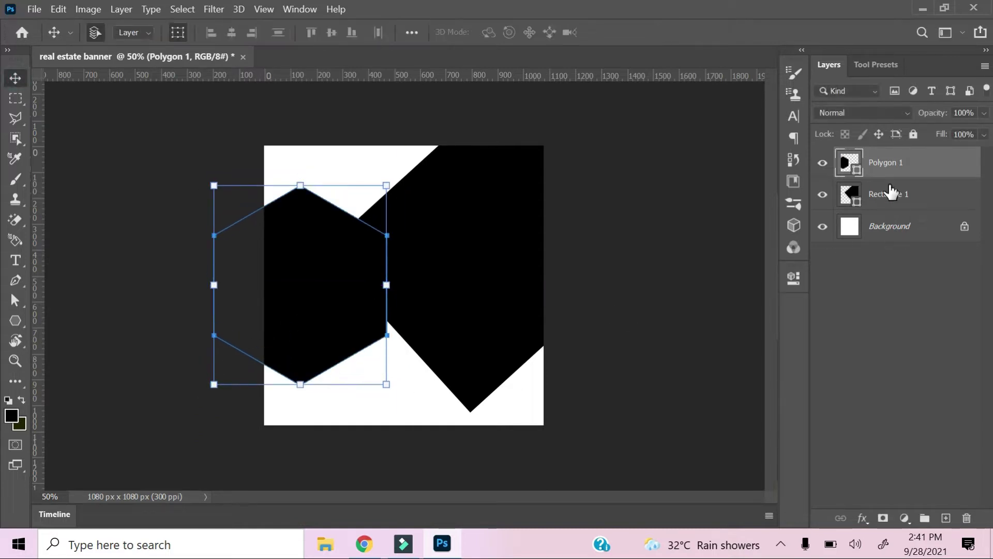
Give the hexagon a greyish-mauve fill colour (#897c7c).
double_click(851, 166)
mouse_move(298, 129)
left_mouse_down()
mouse_move(300, 114)
mouse_move(259, 213)
left_mouse_up()
left_click(598, 101)
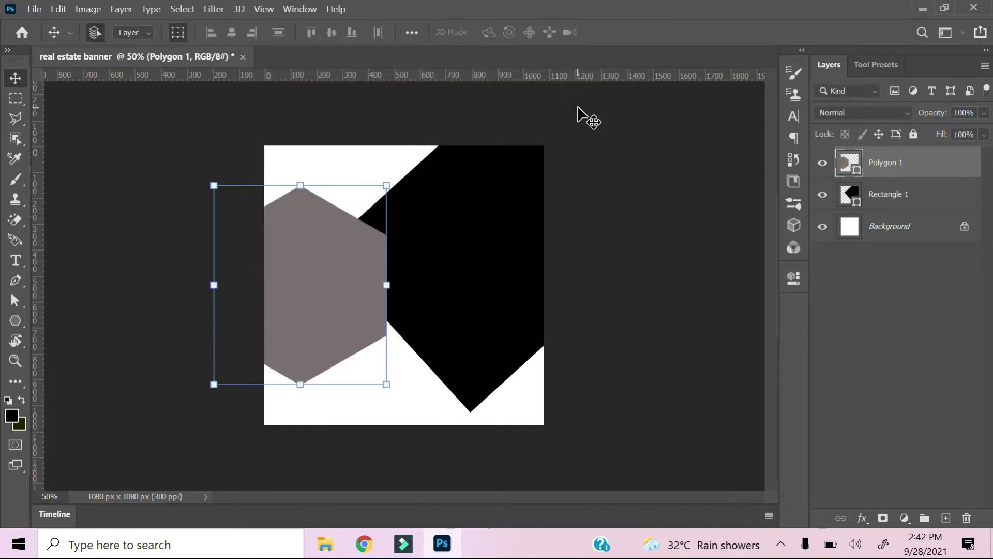
Duplicate the large hexagon and shrink the copy to about 36% near the canvas bottom.
left_click(434, 289)
left_click(198, 286)
left_click(356, 309)
key("ctrl+j")
key("ctrl+j")
left_click_drag(328, 317, 406, 367)
left_click_drag(289, 236, 397, 362)
left_click_drag(426, 409, 411, 383)
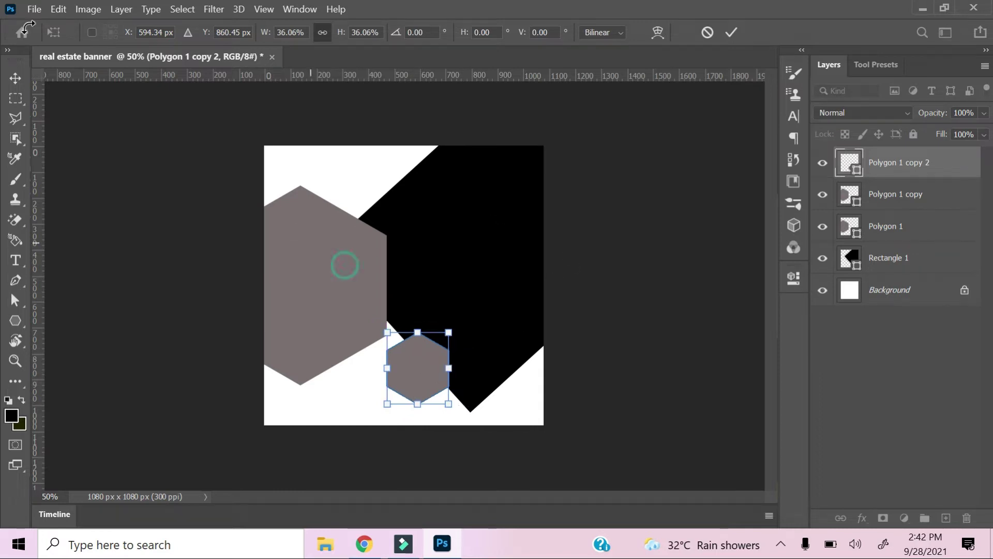
left_click(21, 72)
Shrink the other hexagon copy to about 32% and nudge it along the bottom to the right.
left_click(328, 223)
left_click_drag(210, 181, 331, 314)
left_click_drag(354, 356, 485, 366)
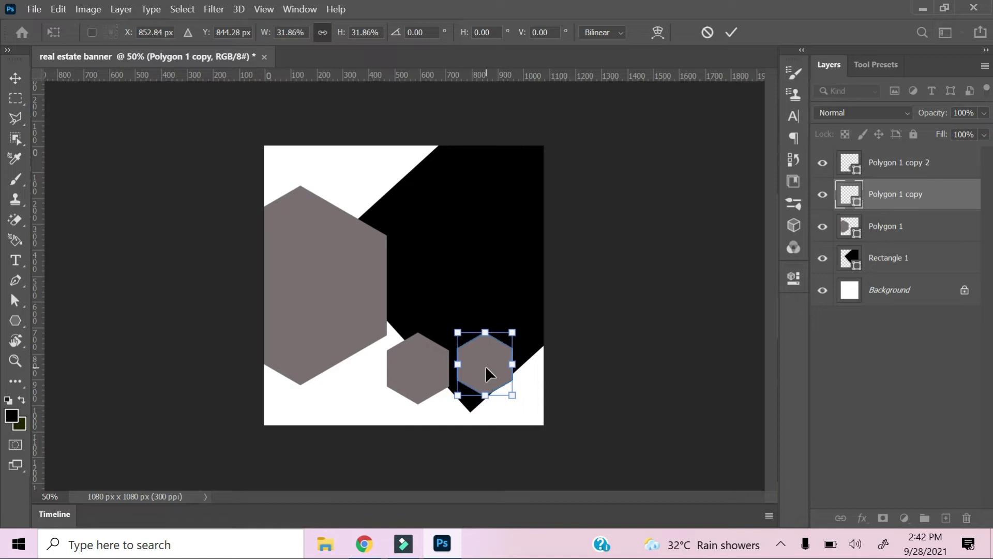
key("shift+Right")
key("shift+Down")
key("Down")
key("Down")
key("shift+Right")
key("shift+Right")
key("Right")
key("Right")
key("Right")
key("Right")
key("Right")
key("Right")
key("Right")
key("Right")
key("Right")
key("Right")
key("Right")
key("Right")
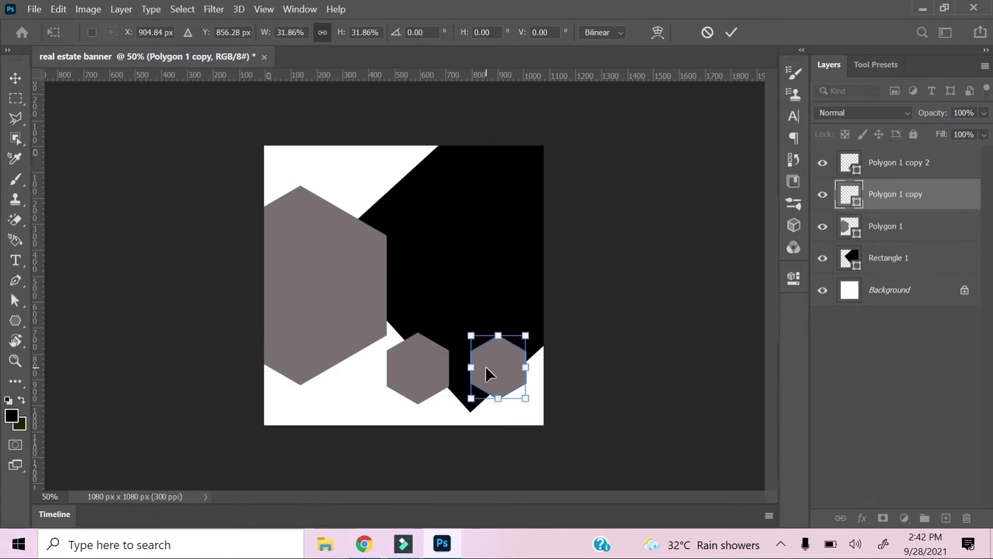
key("Right")
key("Right")
key("Right")
key("Right")
key("Right")
key("Right")
key("Right")
key("Down")
key("Down")
key("Down")
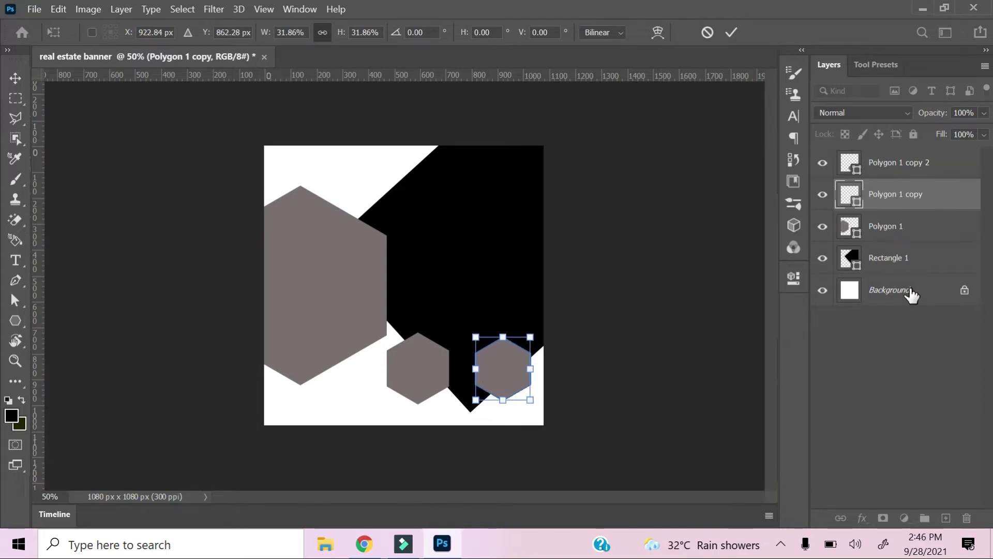
left_click(889, 257)
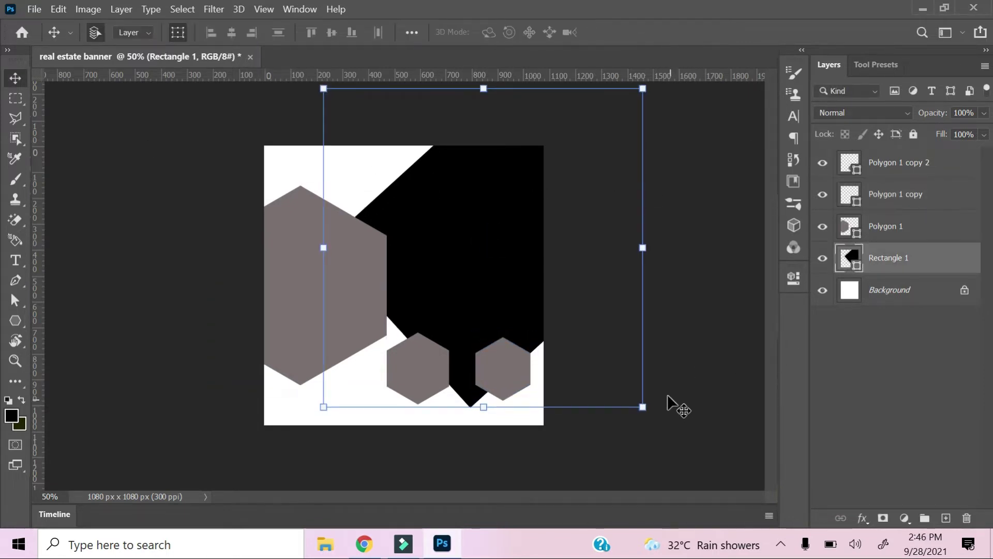
Rotate the black shape to about 14.5° and nudge it down 2 px.
left_click_drag(654, 425, 620, 462)
key("Down")
key("Down")
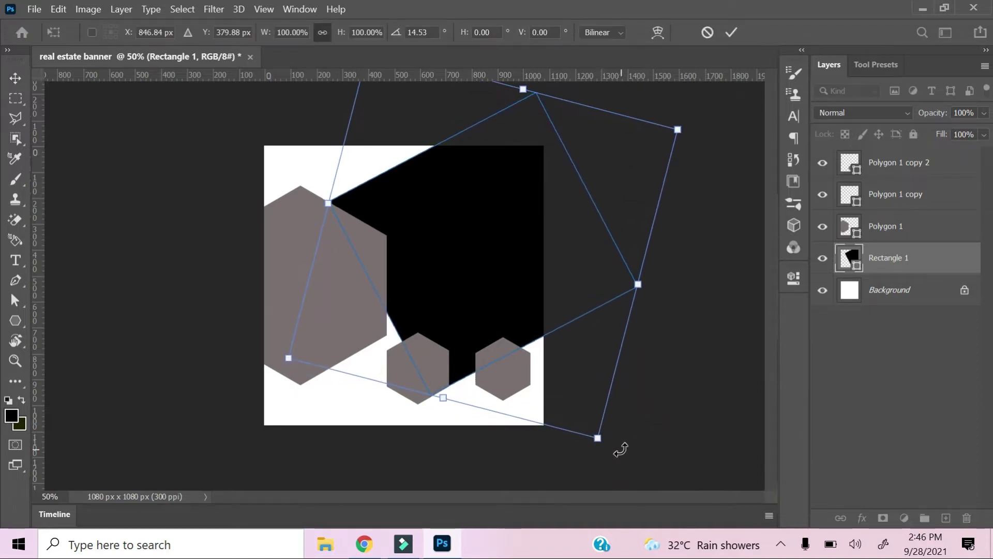
key("Return")
Delete the right small hexagon, duplicate the remaining one and slide the copy right.
left_click(489, 352)
key("Delete")
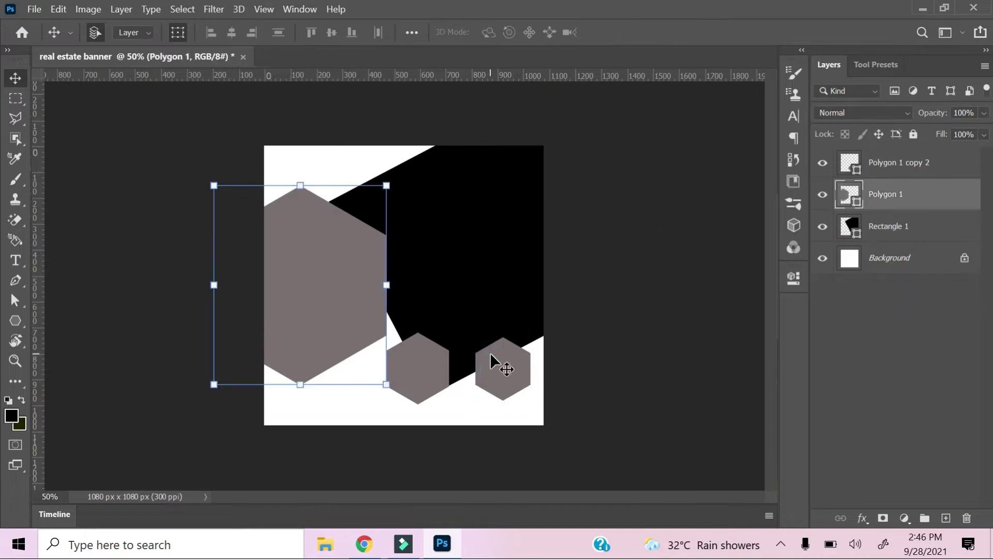
left_click(436, 381)
key("ctrl+j")
key("shift+Right")
key("shift+Right")
key("shift+Right")
key("shift+Right")
key("shift+Right")
key("shift+Right")
key("shift+Right")
key("shift+Right")
key("shift+Right")
key("shift+Right")
key("shift+Right")
key("shift+Right")
key("shift+Right")
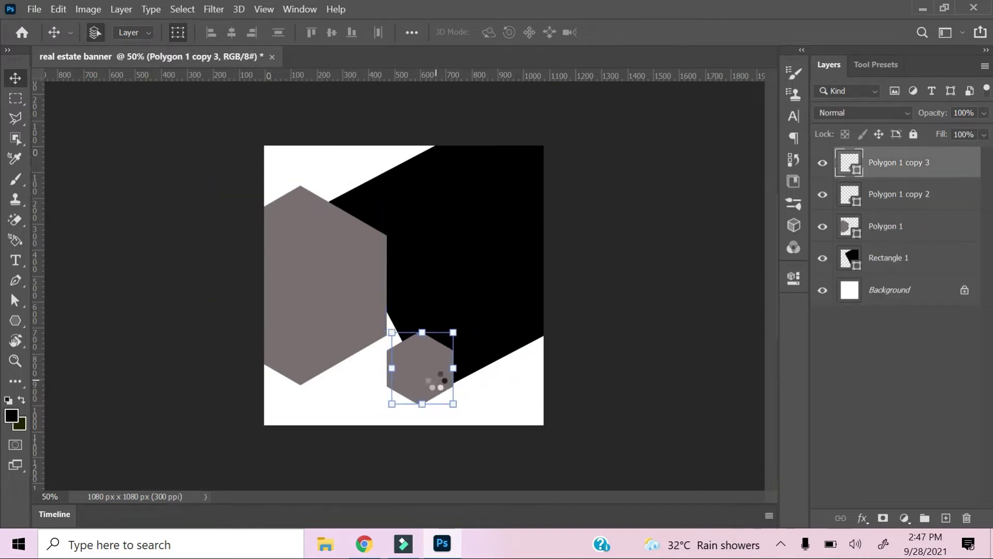
key("shift+Right")
key("shift+Right")
key("shift+Right")
key("shift+Right")
key("shift+Right")
key("shift+Right")
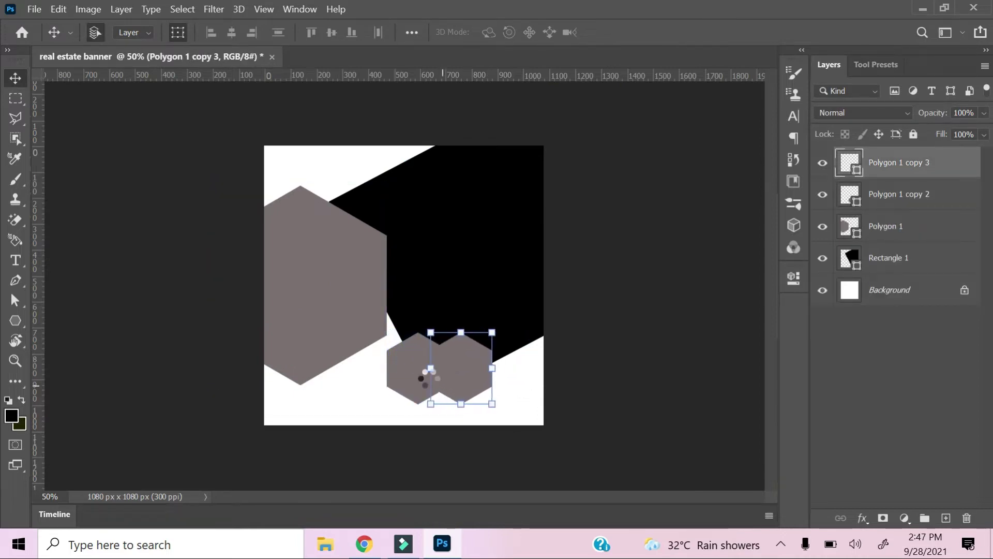
key("shift+Right")
key("shift+Right")
key("shift+Right")
key("shift+Right")
key("shift+Right")
key("shift+Right")
key("shift+Right")
key("shift+Right")
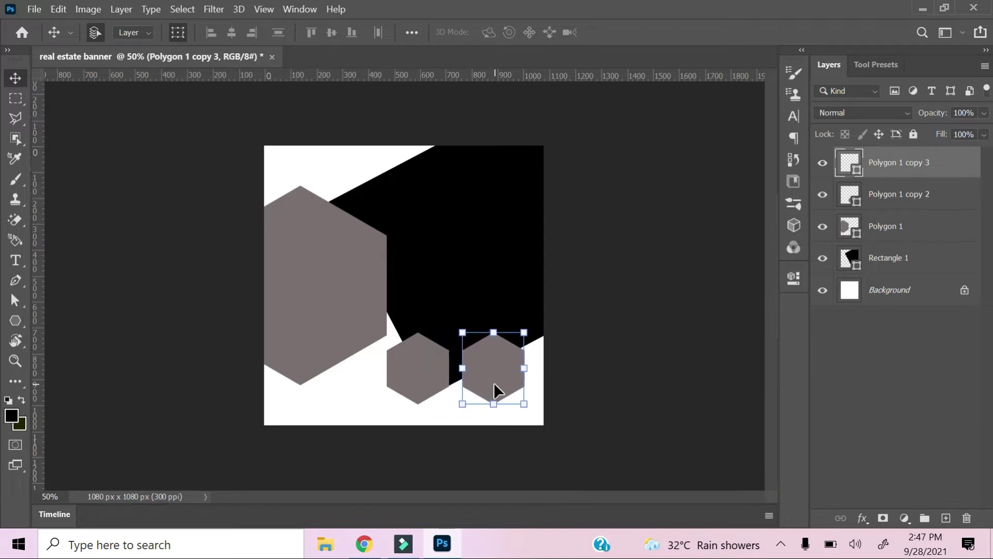
Scale the large hexagon to about 93% and nudge it slightly right.
left_click(303, 251)
key("ctrl+t")
left_click_drag(386, 385, 374, 370)
key("Right")
key("Right")
key("Right")
key("Right")
key("Right")
key("Right")
key("Right")
key("Right")
key("Right")
key("Right")
key("Right")
key("Right")
key("Right")
key("Right")
key("Right")
key("Right")
key("Right")
key("Right")
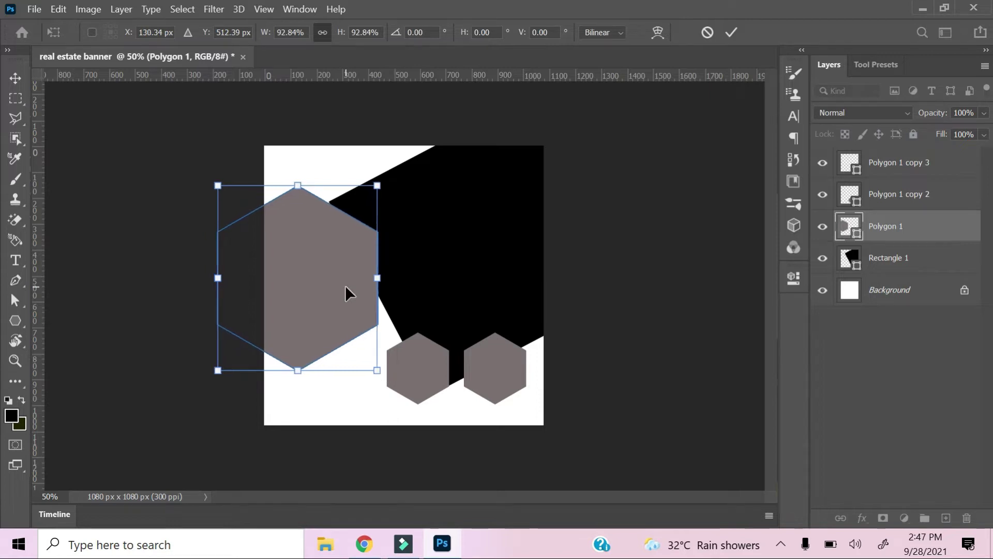
key("Return")
left_click(455, 372)
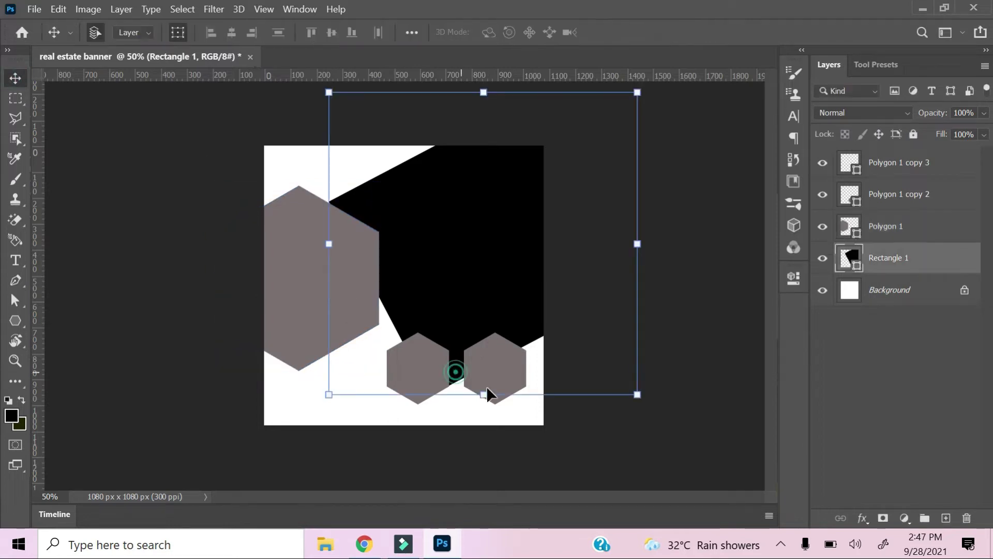
Enlarge both small hexagons to about 106% and nudge them down and right.
left_click(893, 196)
left_click(891, 164, "shift")
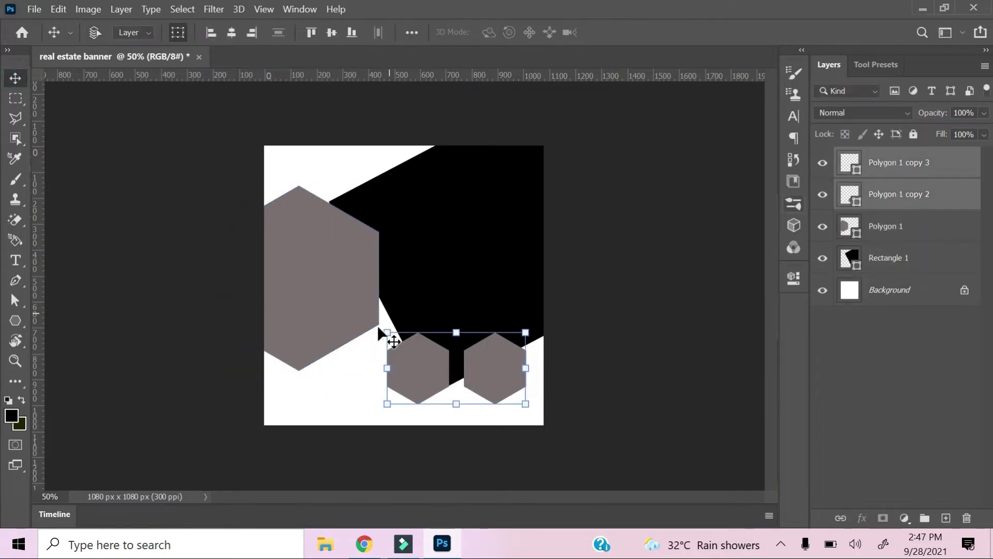
left_click_drag(388, 335, 382, 330)
key("Down")
key("Down")
key("Right")
left_click(13, 81)
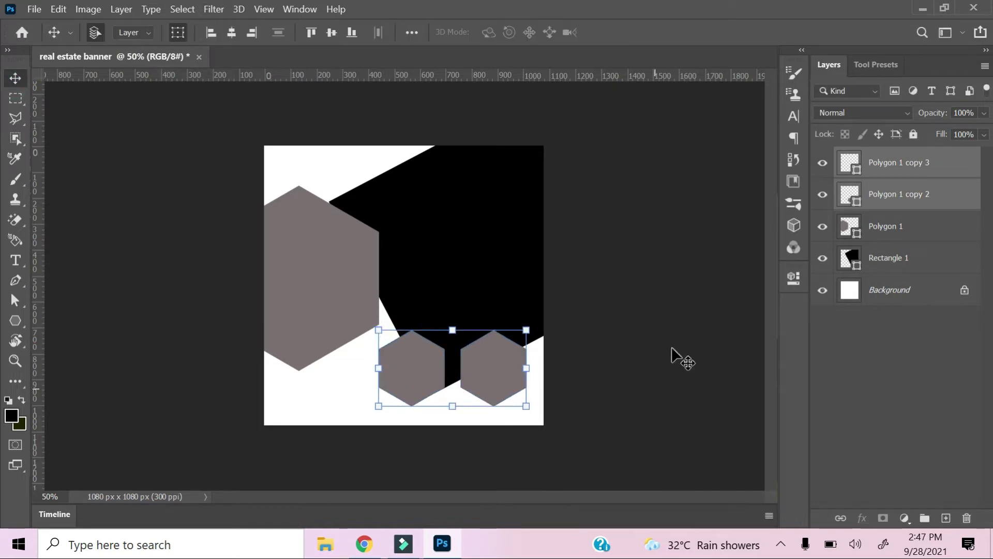
Open the middle small hexagon's fill colour settings.
left_click(643, 417)
left_click(408, 357)
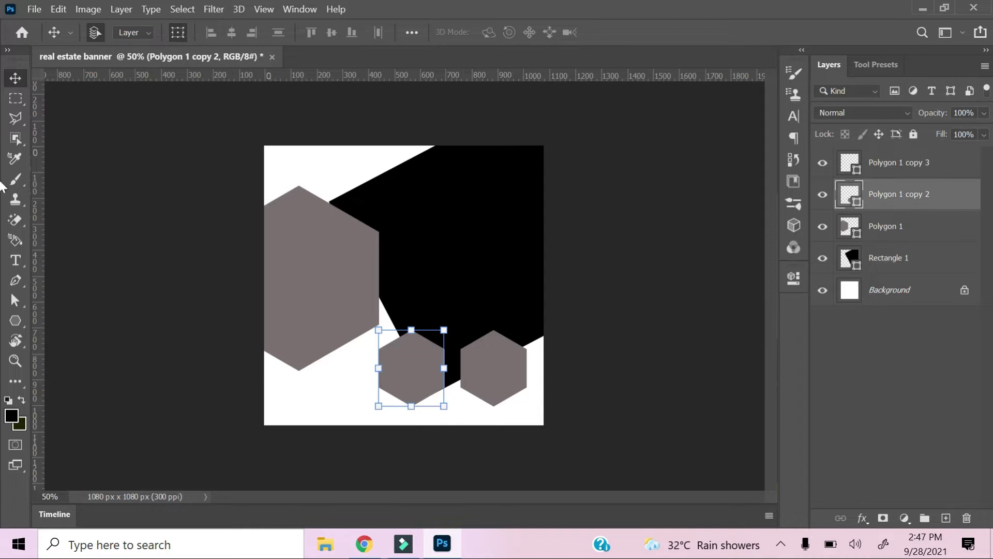
double_click(854, 203)
Duplicate the middle small hexagon and fill the copy white (#ffffff).
left_click(590, 129)
key("ctrl+j")
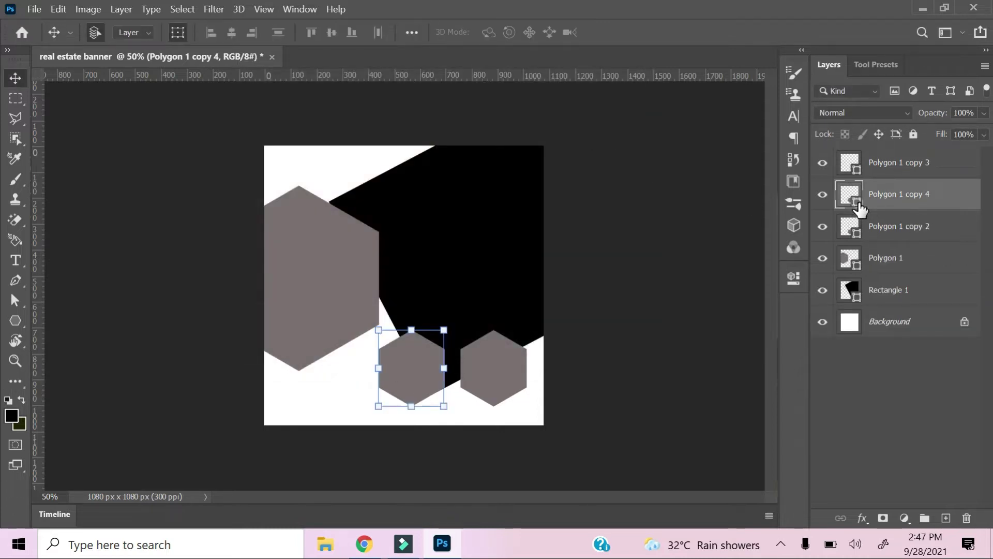
double_click(861, 209)
type("ffffff")
left_click(598, 100)
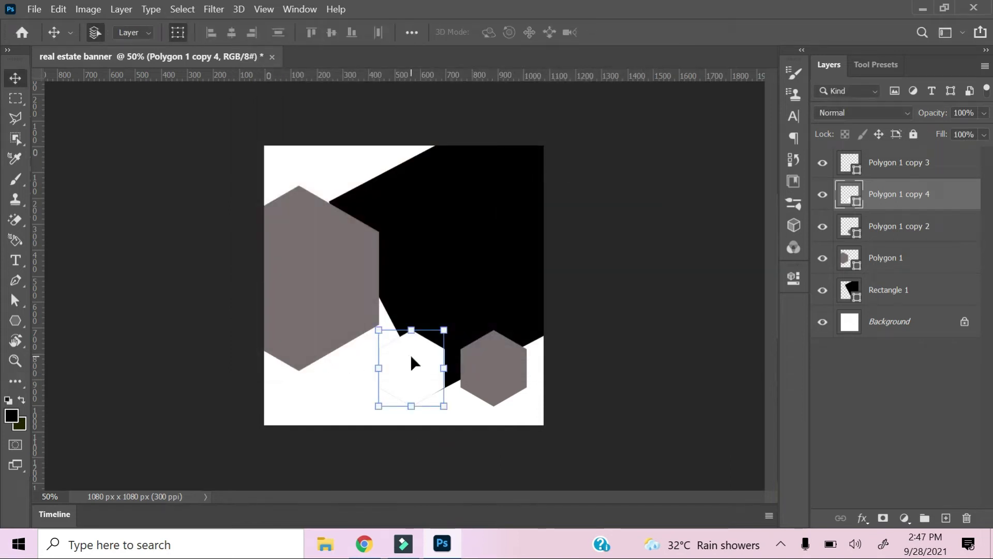
Enlarge the white hexagon to about 117% and place it against the canvas's left side.
left_click_drag(401, 355, 296, 331)
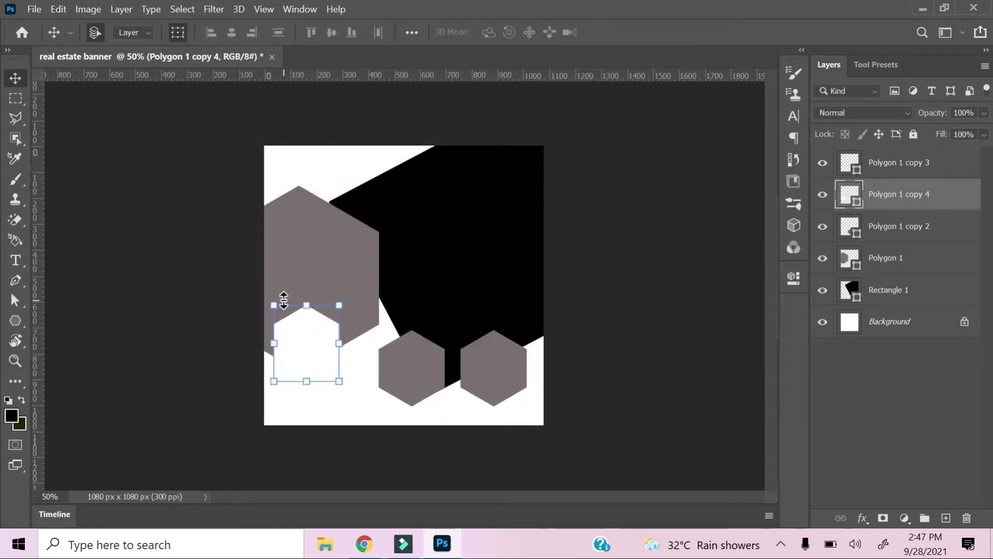
left_click_drag(339, 382, 353, 397)
mouse_move(326, 343)
left_mouse_down()
mouse_move(316, 330)
mouse_move(328, 330)
left_mouse_up()
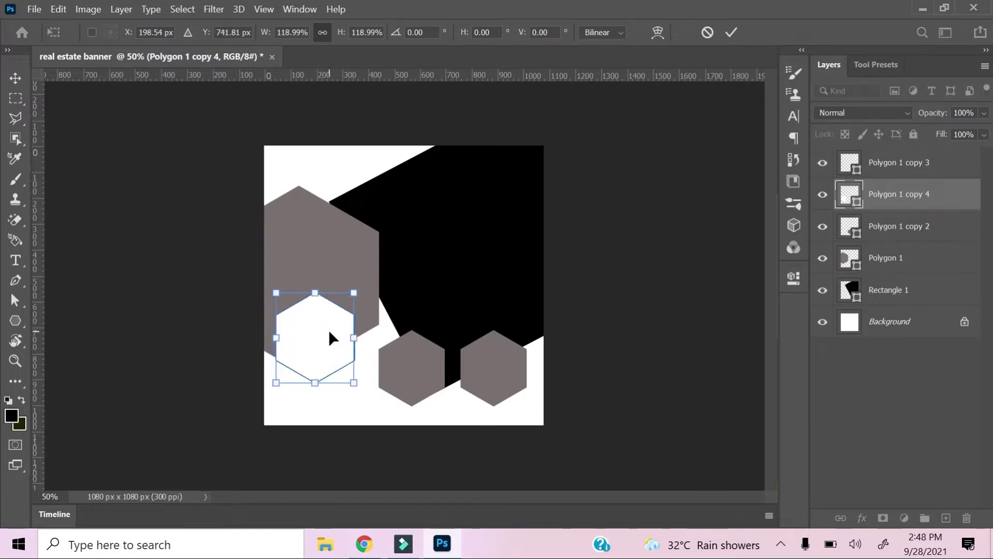
left_click(269, 293)
Change the small hexagon's fill to dark grey #535151.
left_click(309, 331)
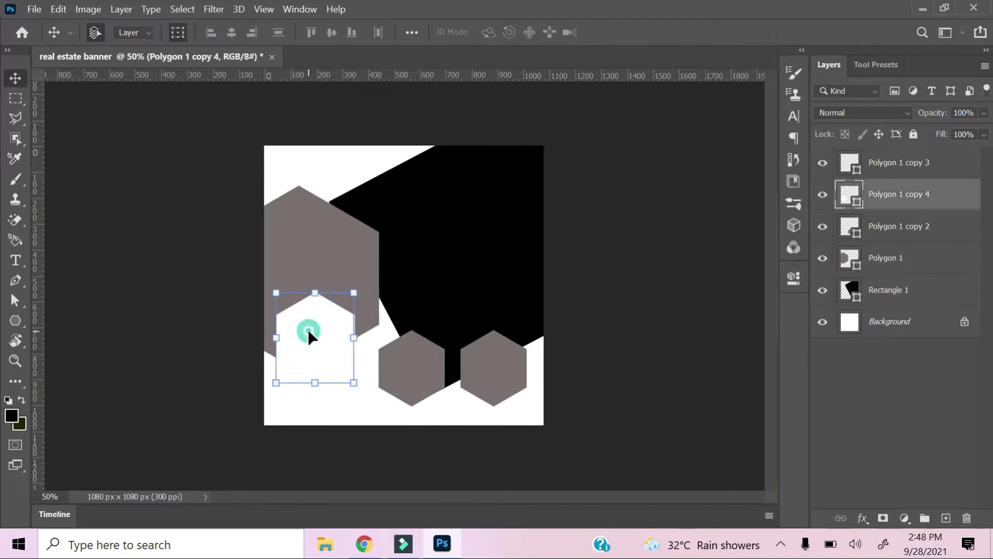
double_click(860, 202)
left_click_drag(239, 182, 250, 240)
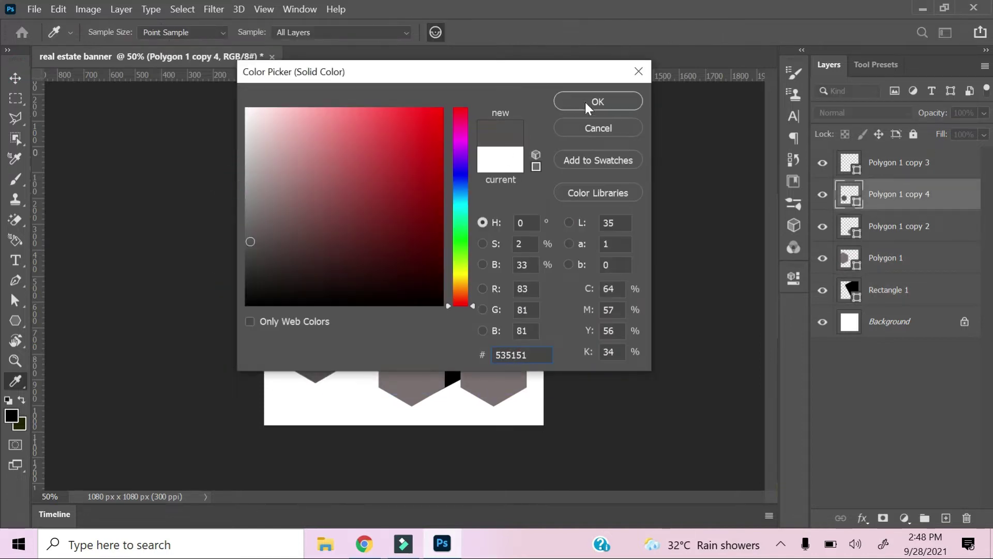
left_click(579, 102)
Enlarge the large grey hexagon to about 120% and shift it down and right.
left_click(316, 254)
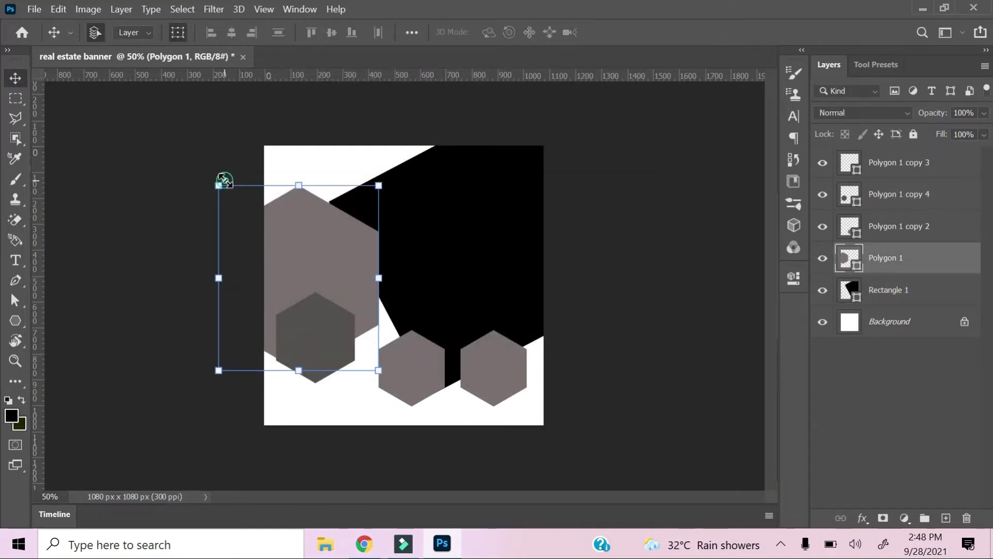
left_click_drag(220, 182, 184, 144)
left_click_drag(314, 259, 373, 302)
Commit the large hexagon's resize, then nudge the two bottom hexagons right and down.
key("Return")
left_click(916, 196)
left_click(909, 171)
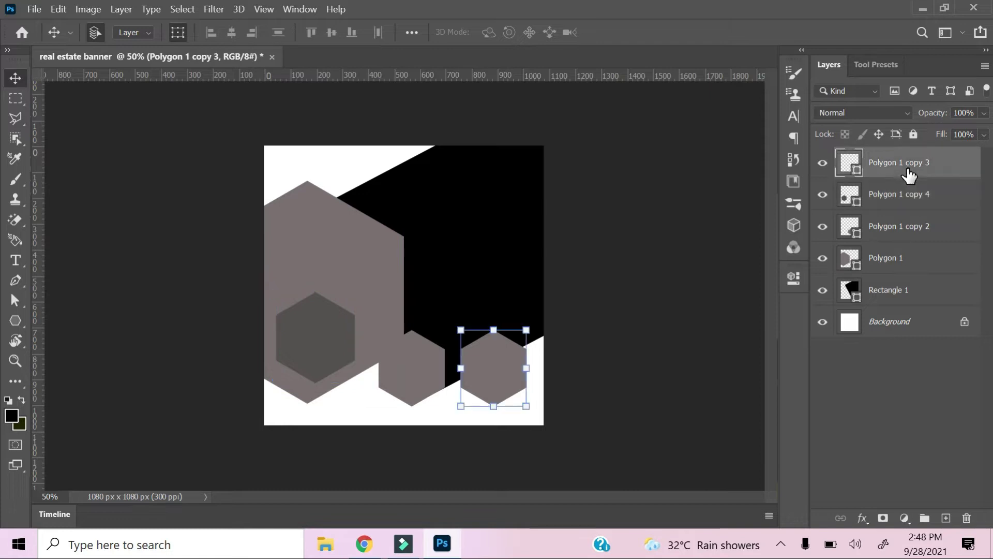
left_click(899, 230, "shift")
left_click(899, 231, "ctrl")
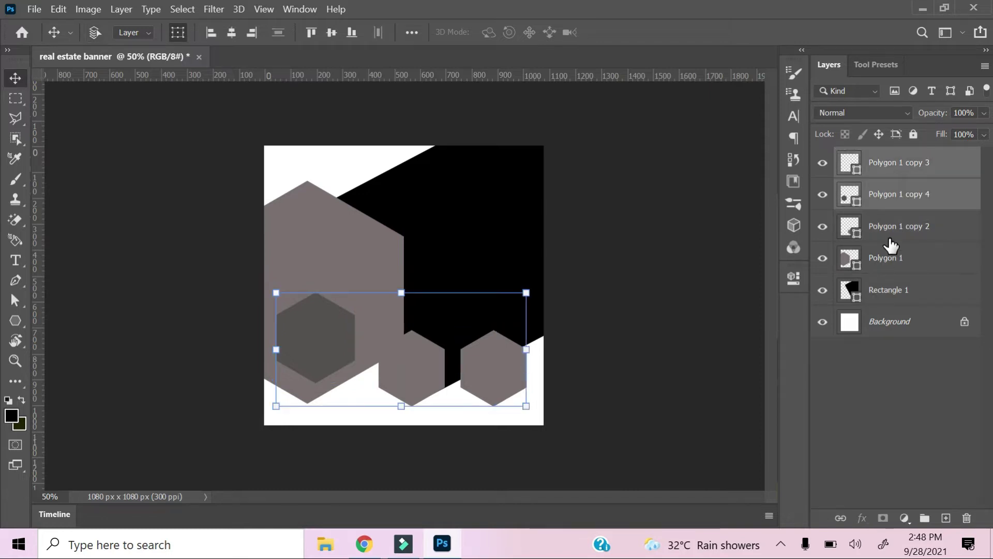
left_click(633, 368)
left_click(491, 362)
left_click(428, 371)
left_click(872, 176, "ctrl")
key("shift+Right")
key("shift+Right")
key("shift+Right")
key("shift+Down")
key("shift+Down")
key("shift+Down")
key("shift+Right")
key("shift+Down")
key("shift+Down")
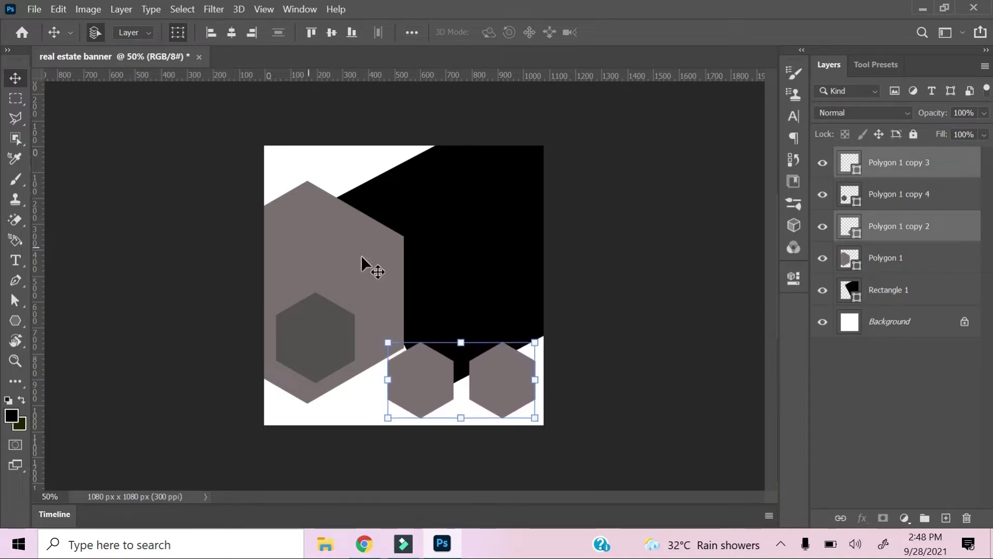
Scale the large and small hexagons together to about 88% and nudge them up-left.
left_click(324, 205)
left_click(905, 202, "ctrl")
key("shift+Up")
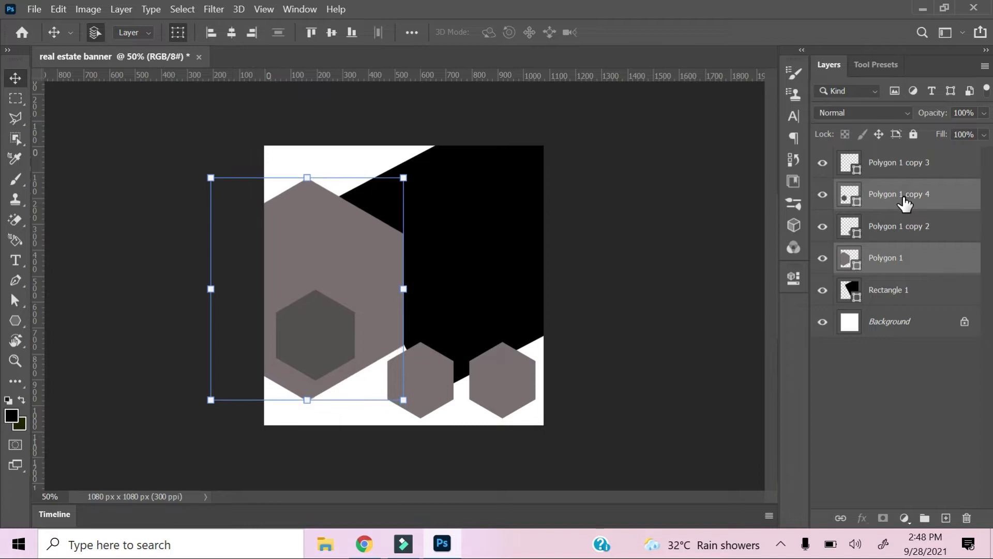
left_click_drag(205, 181, 236, 205)
key("Up")
key("Up")
key("Up")
key("Up")
key("Up")
key("Up")
key("Up")
key("Up")
key("Up")
key("Up")
key("Up")
key("Up")
key("Up")
key("Up")
key("Up")
key("Up")
key("Up")
key("Up")
key("Up")
key("Up")
key("Left")
key("Left")
key("Left")
key("Left")
key("Left")
key("Left")
key("Left")
key("Left")
key("Left")
key("Left")
key("Left")
key("Left")
key("Left")
key("Left")
key("Left")
key("Left")
key("Left")
key("Left")
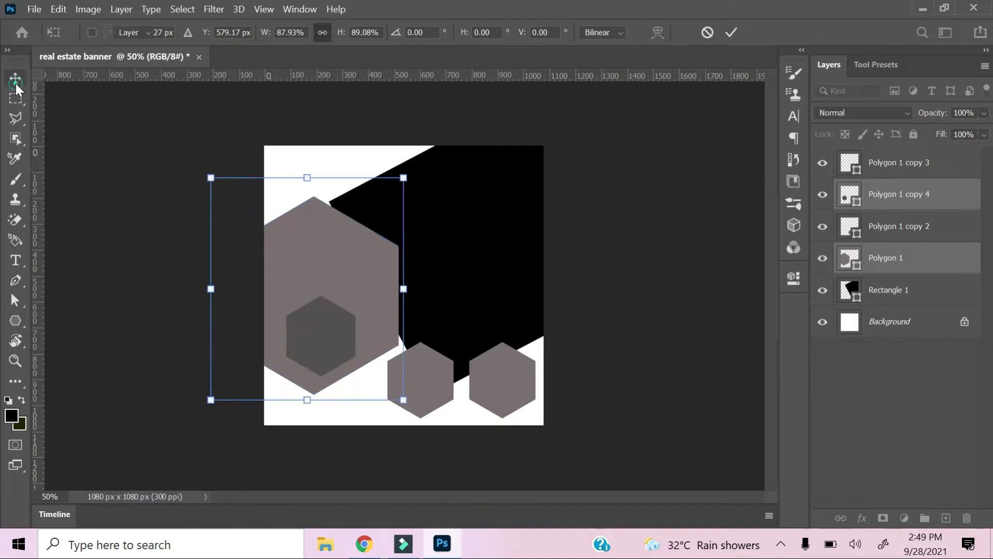
left_click(15, 78)
Flatten the small hexagon to 203 px tall.
left_click(315, 333)
left_click(902, 210)
key("Down")
key("Down")
key("Down")
key("Down")
key("Down")
key("Down")
key("Down")
key("Down")
key("Down")
key("Down")
key("Down")
key("Down")
key("Down")
key("Down")
key("Down")
key("Up")
key("Up")
key("Up")
key("Up")
key("Up")
key("Up")
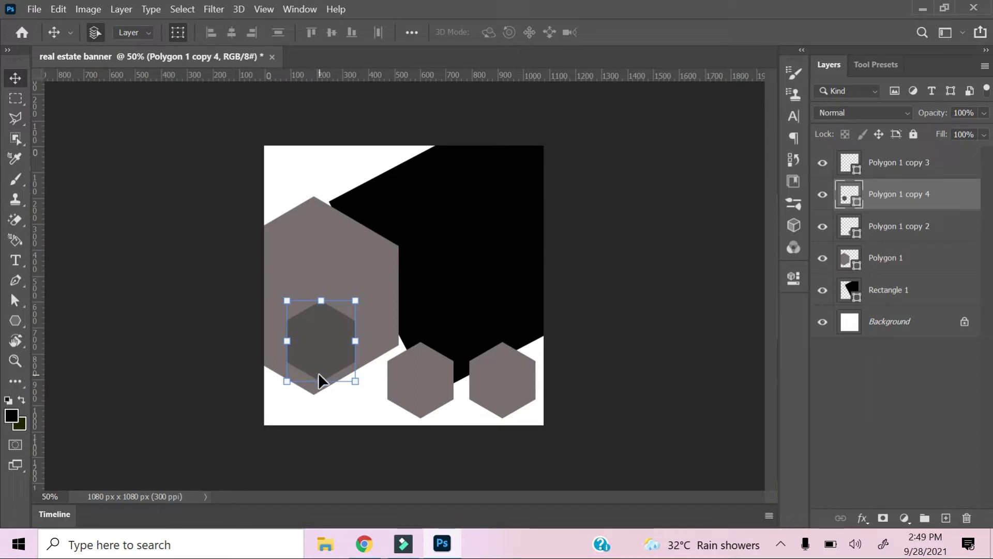
left_click_drag(317, 380, 322, 352)
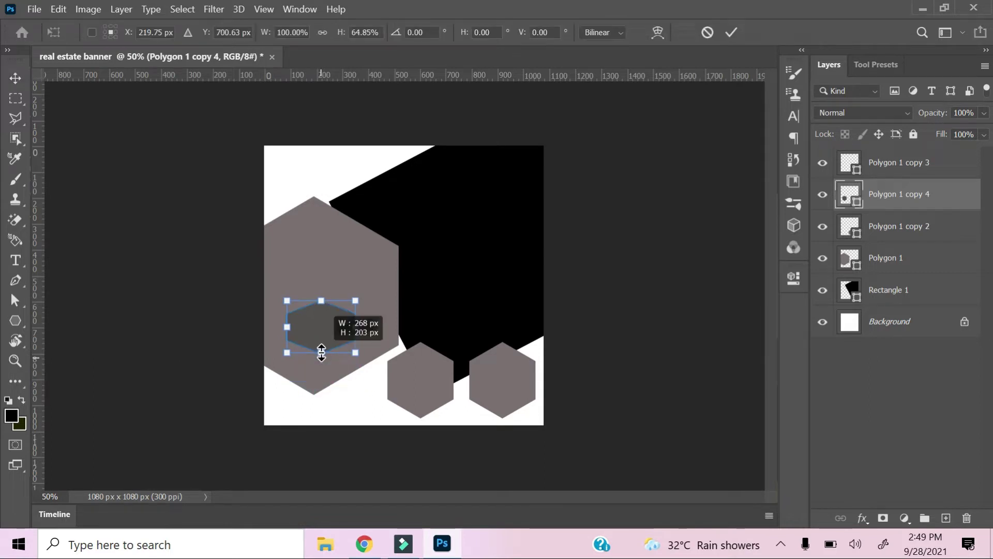
key("Return")
Tilt the black shape by about -2.54°.
left_click(444, 282)
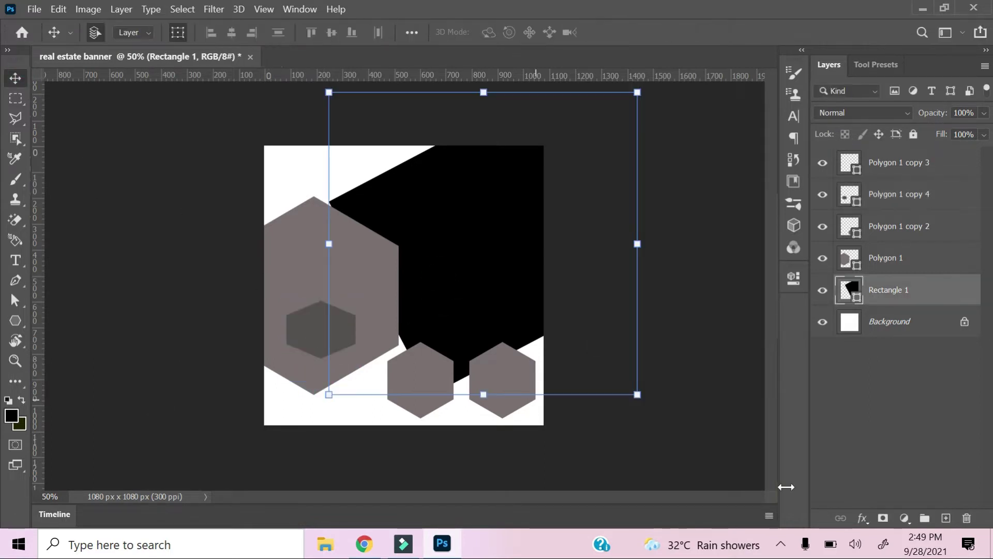
left_click_drag(653, 398, 656, 401)
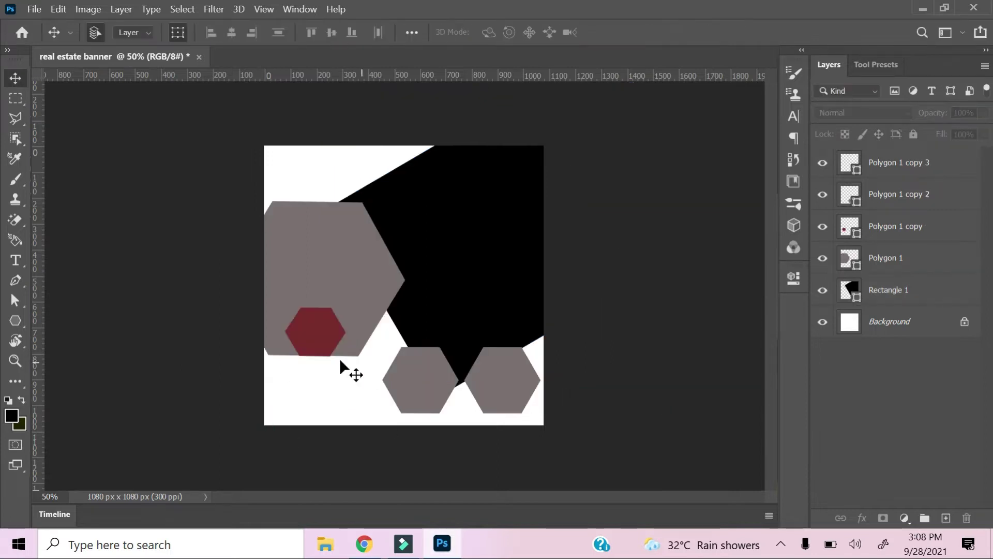
left_click(330, 265)
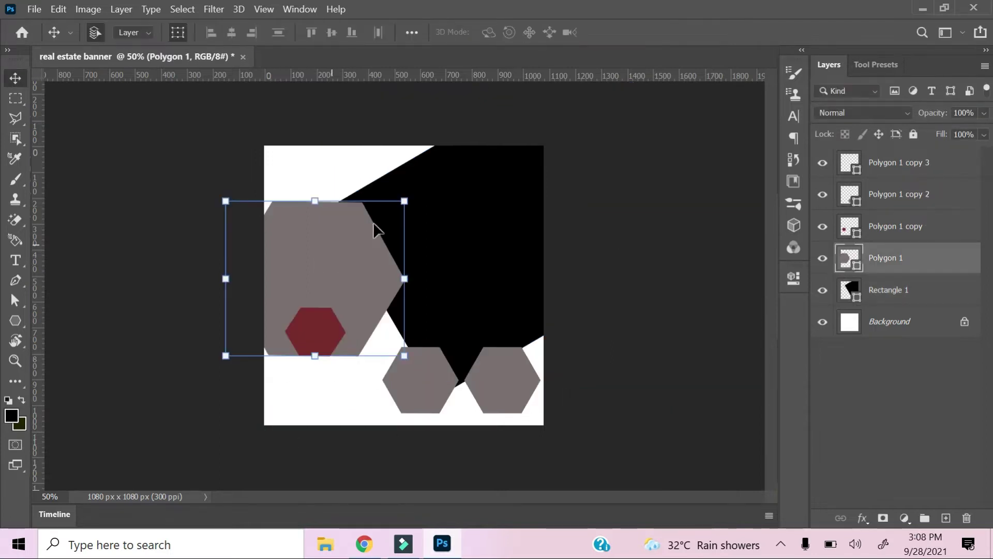
Change the large hexagon's fill to bright violet #ad36f8.
double_click(847, 266)
left_click(456, 143)
left_click(409, 119)
left_click_drag(410, 118, 443, 156)
left_click(454, 154)
left_click(400, 114)
left_click(597, 101)
Lower the violet hexagon's Fill to 92% so the black shape shows through.
key("v")
left_click(315, 325)
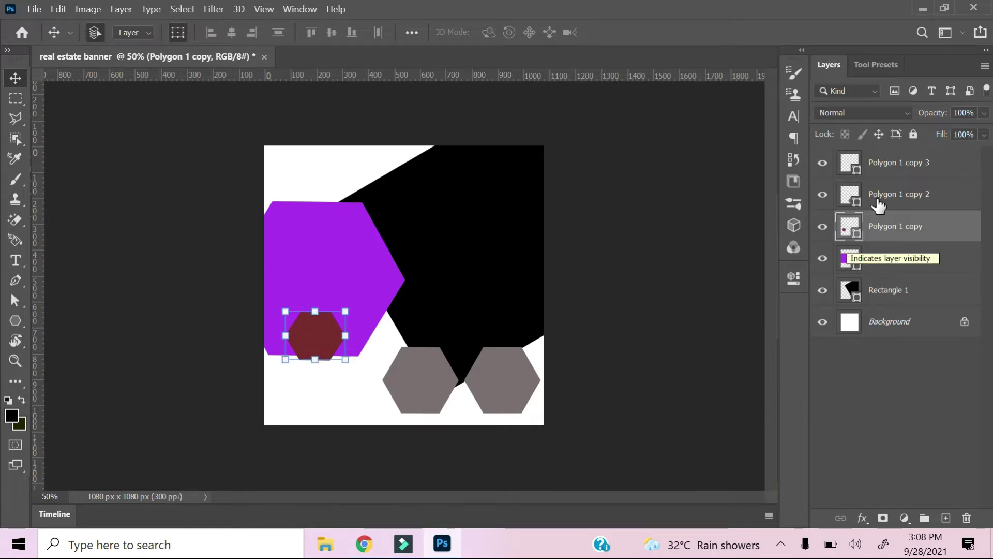
left_click(284, 246)
left_click_drag(969, 162, 981, 167)
left_click(737, 176)
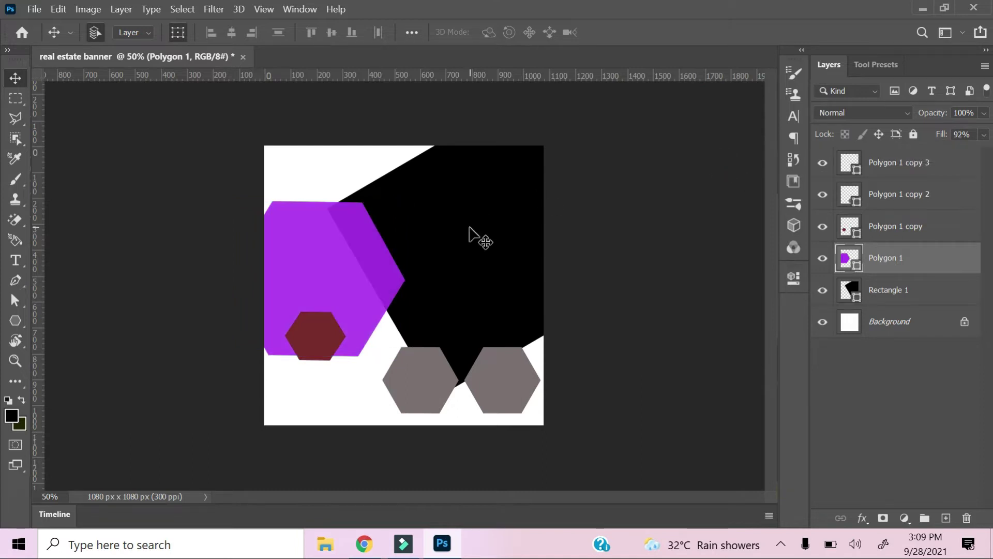
Float the banner document in its own window.
left_click(473, 233)
left_click(286, 164)
left_click_drag(180, 57, 190, 101)
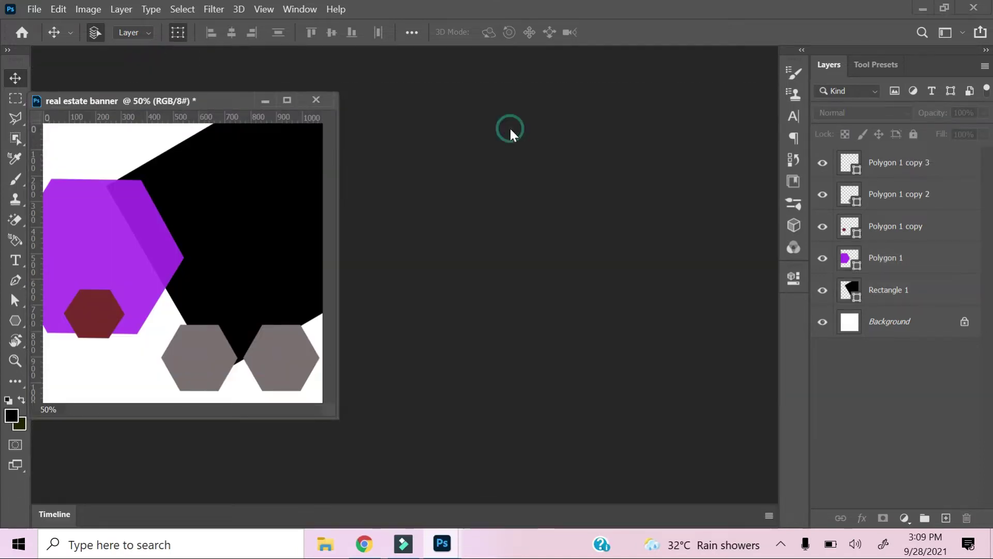
Open house-1836070.jpg from Data (D:) > source file > house.
key("ctrl+o")
left_click(62, 263)
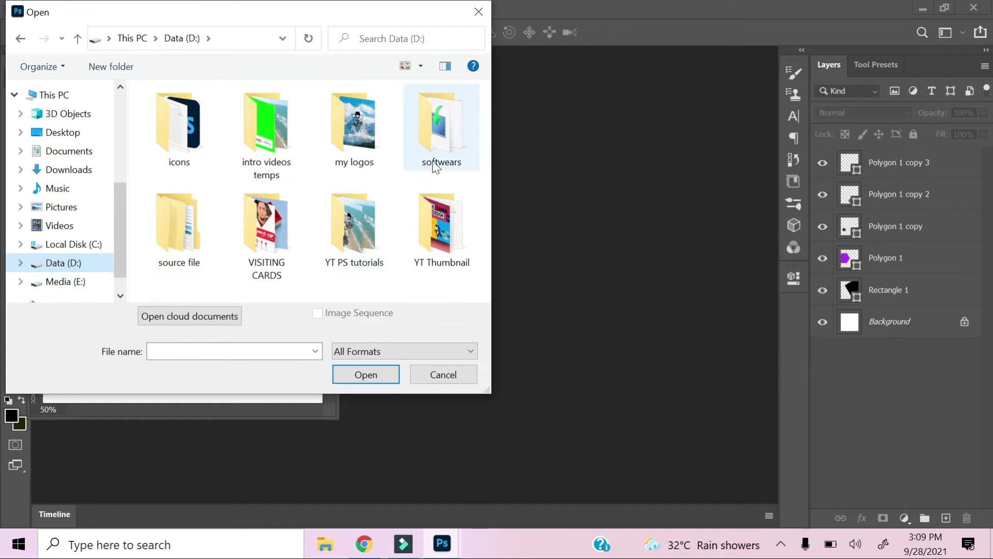
double_click(200, 217)
double_click(179, 129)
left_click(272, 153)
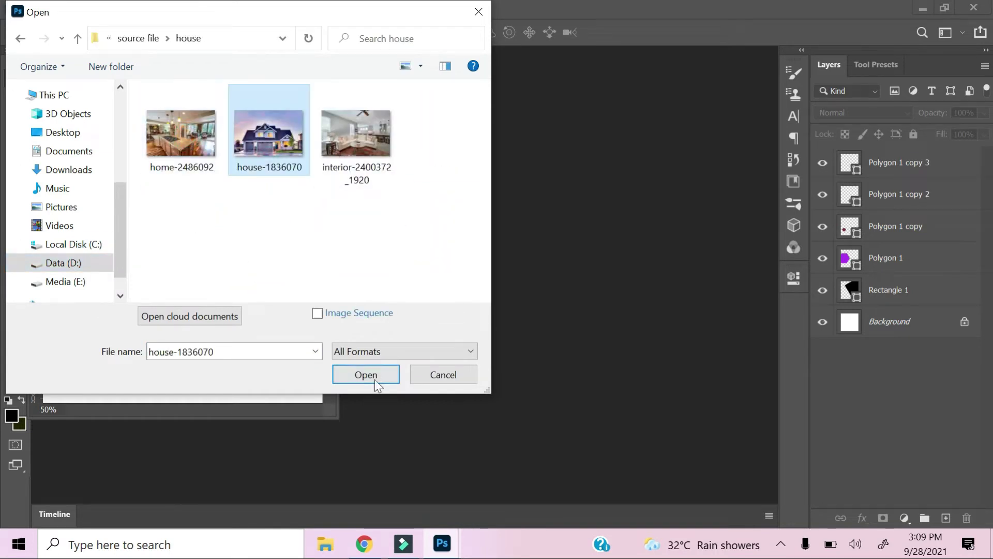
left_click(366, 374)
Dock the house photo as a tab and drag it into the banner document.
left_click_drag(252, 107, 316, 49)
left_click(170, 55)
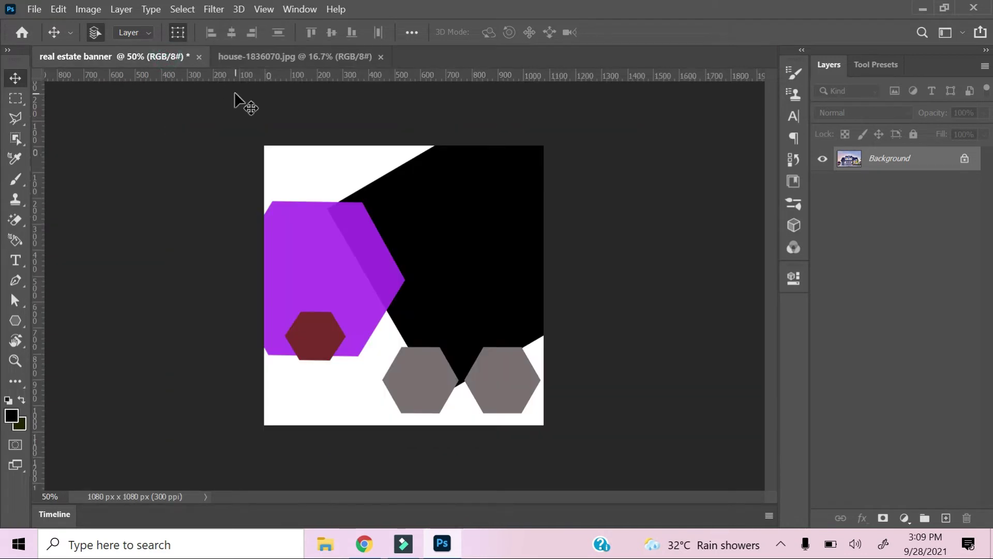
left_click_drag(234, 92, 340, 197)
Stack the house photo above Rectangle 1 and clip it into the black shape.
left_click_drag(913, 318, 909, 181)
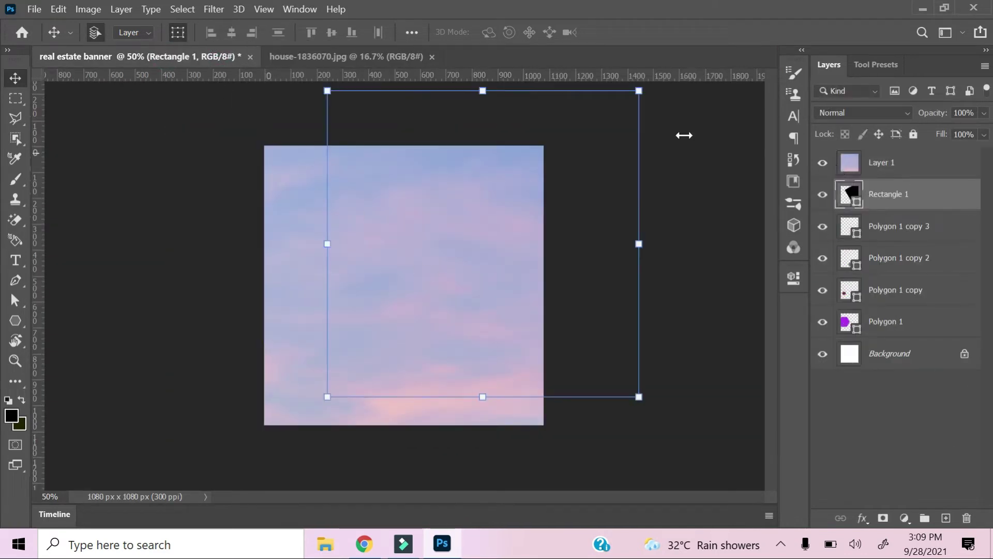
right_click(904, 173)
left_click(756, 304)
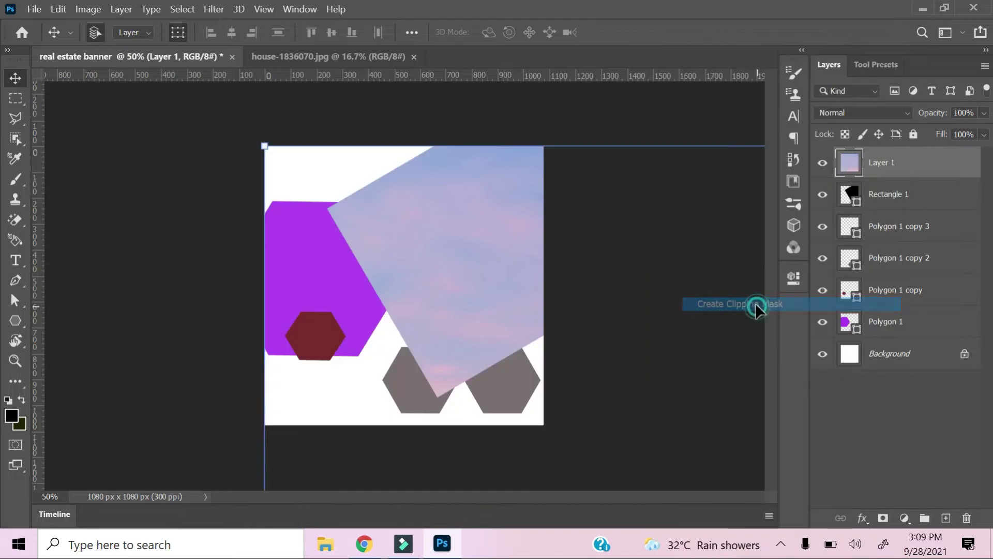
Shrink the house photo to about 26% and move it over the wedge.
left_click_drag(265, 146, 605, 512)
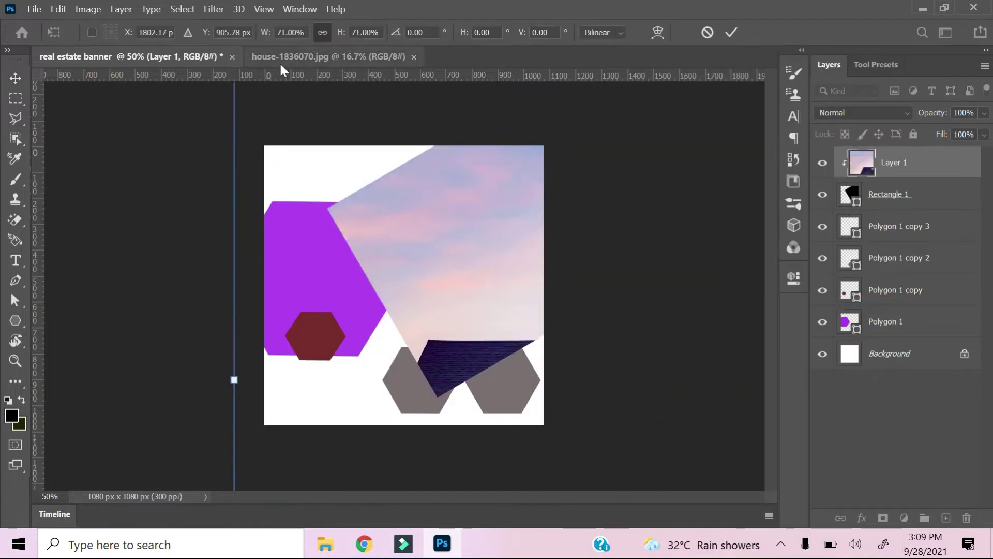
scroll(278, 137, "down", 3)
left_click_drag(754, 466, 449, 264)
key("ctrl+plus")
key("ctrl+plus")
key("ctrl+plus")
left_click_drag(453, 197, 506, 313)
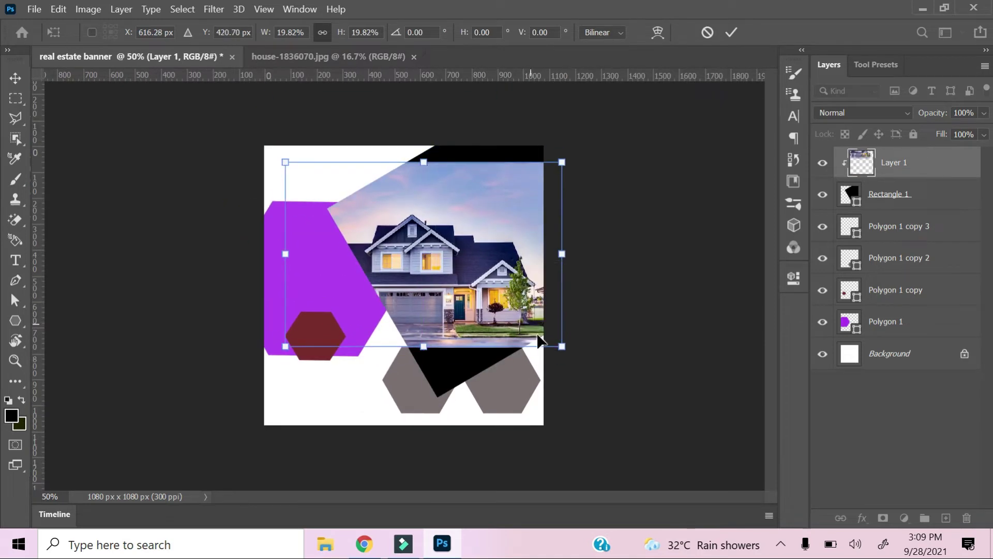
left_click_drag(568, 350, 652, 408)
left_click_drag(580, 382, 579, 354)
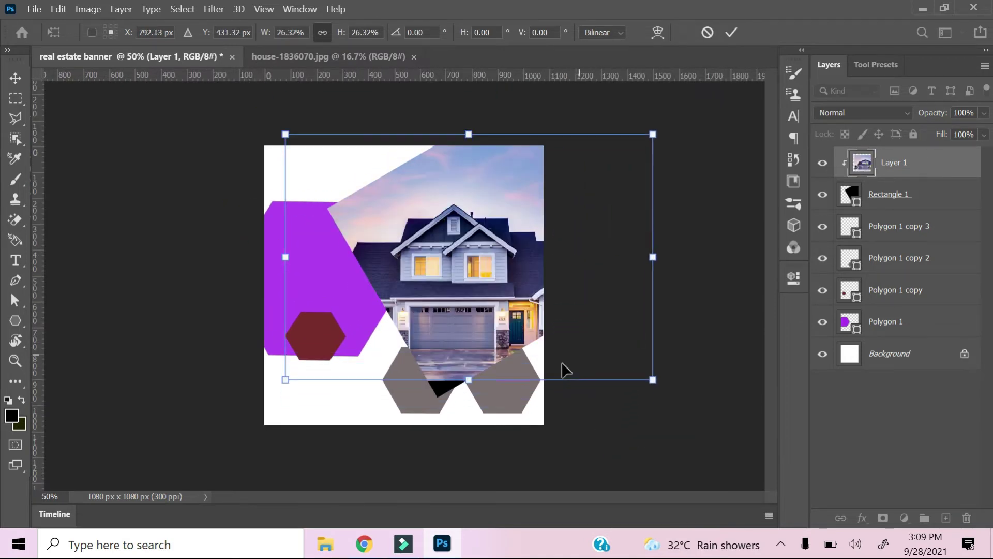
Fine-tune the house photo at 26.21% scale, position it, and apply the transform.
left_click_drag(285, 134, 219, 91)
left_click_drag(439, 262, 484, 241)
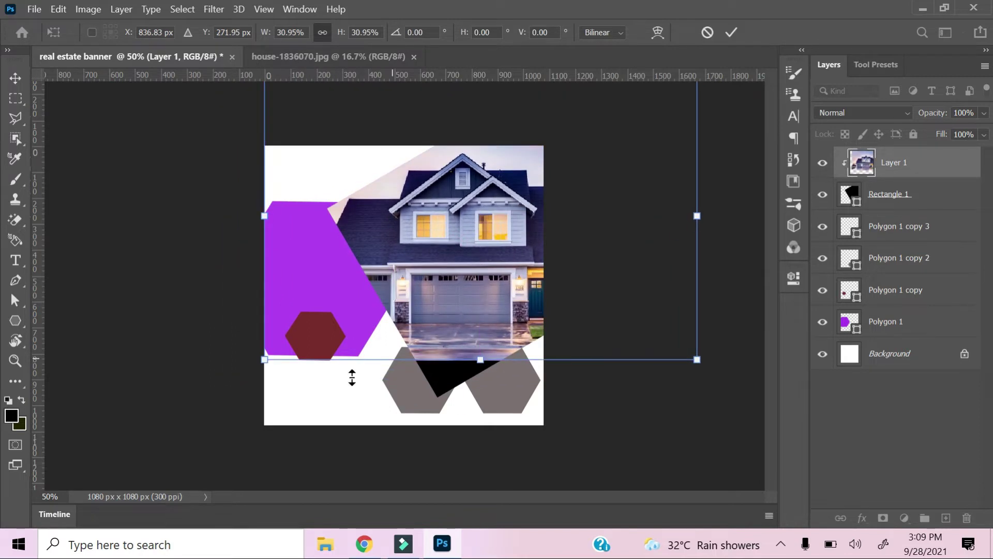
left_click_drag(267, 361, 242, 378)
left_click_drag(418, 365, 432, 362)
left_click_drag(247, 374, 366, 355)
left_click_drag(482, 284, 452, 325)
key("Return")
Nudge the Rectangle 1 shape up and select the middle grey hexagon.
left_click(900, 194)
key("Up")
key("Up")
key("Up")
key("Up")
key("Up")
key("Up")
key("Up")
key("Up")
key("Up")
key("Up")
key("Up")
key("Up")
key("Up")
key("Up")
key("Up")
key("Up")
key("Up")
key("Up")
key("Up")
key("Up")
left_click(897, 258)
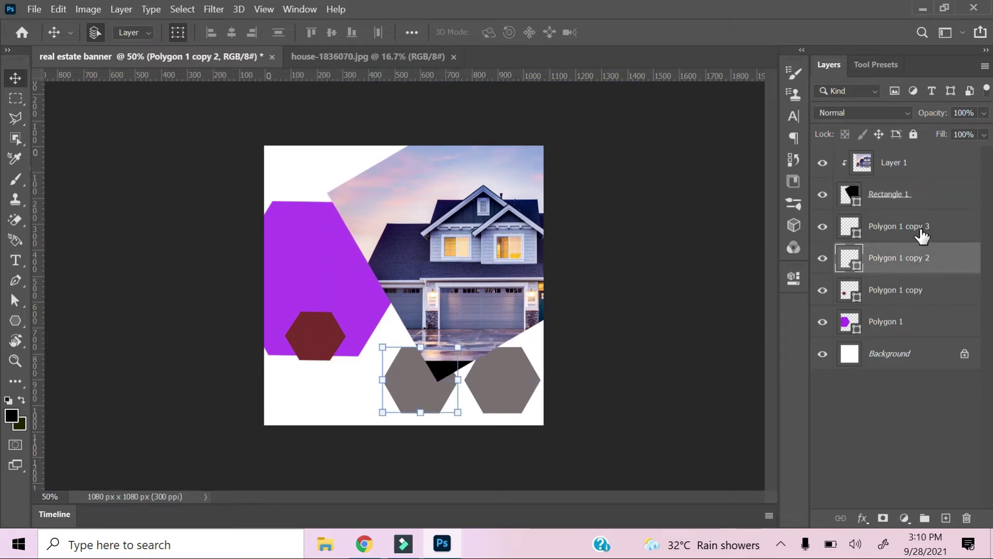
Try restacking the grey hexagons and Rectangle 1, then undo the reordering.
left_click(920, 229, "shift")
left_click_drag(909, 259, 906, 197)
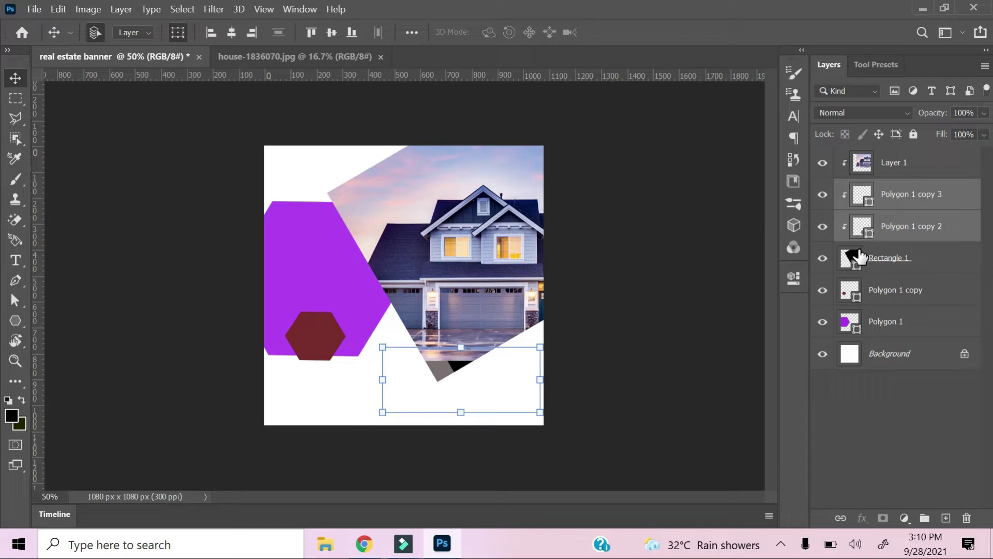
left_click_drag(861, 227, 900, 258)
left_click_drag(898, 206, 905, 169)
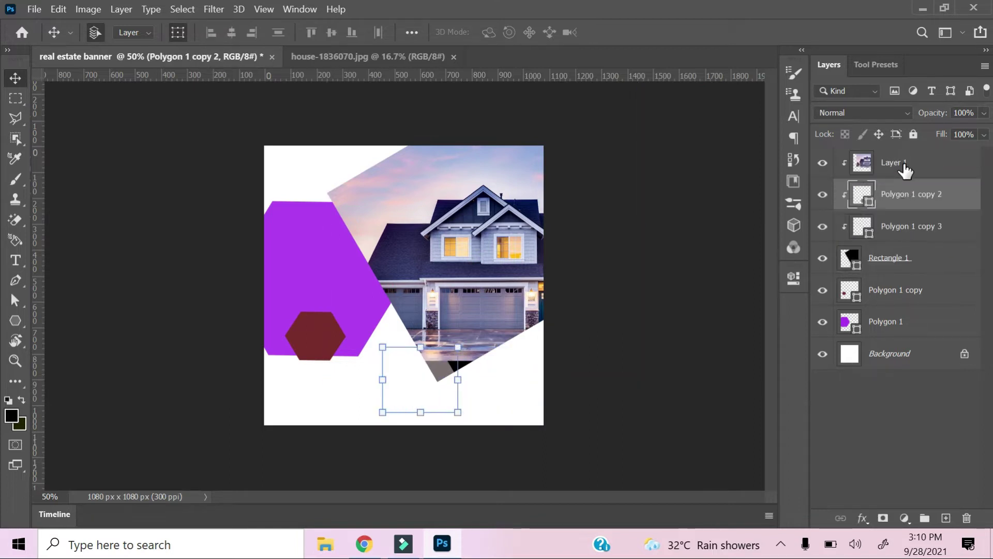
key("ctrl+z")
key("ctrl+z")
Move Layer 1 and Rectangle 1 below the two grey hexagon layers.
left_click(890, 200)
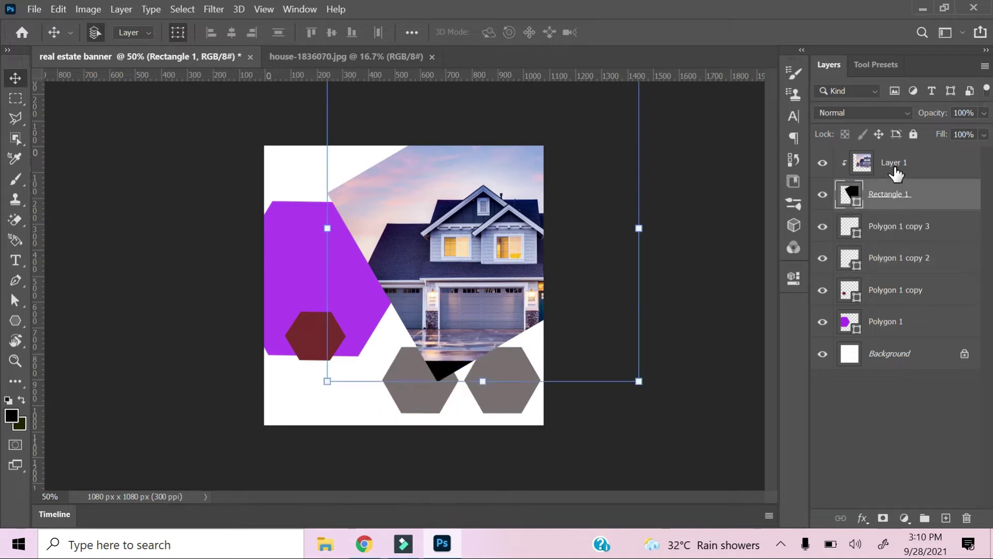
left_click(897, 166, "ctrl")
left_click_drag(898, 205, 898, 280)
Nudge Polygon 1 copy 2 and copy 3 hexagons left.
left_click(892, 402)
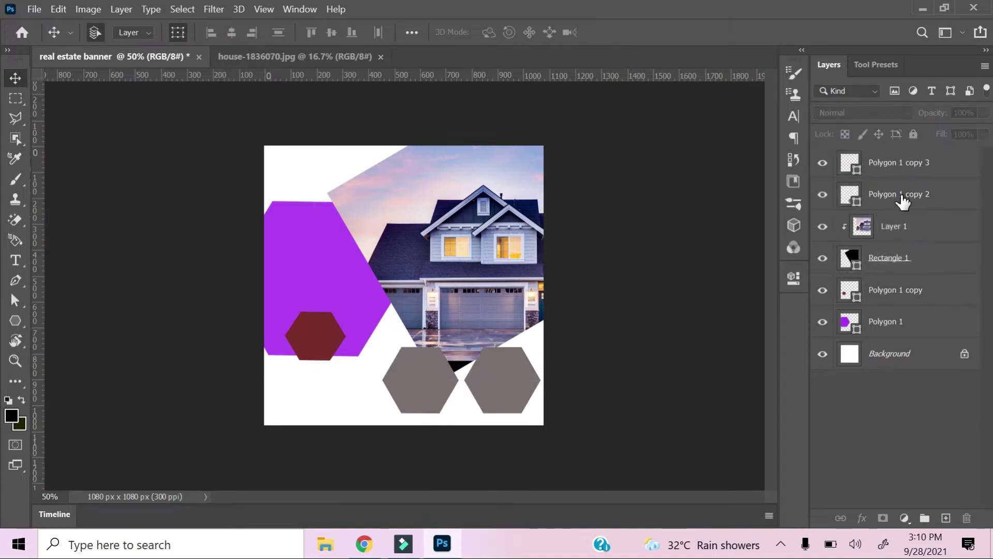
left_click(902, 168)
left_click(899, 202, "ctrl")
key("Left")
key("Left")
key("Left")
key("Left")
key("Left")
key("Left")
key("Left")
key("Left")
key("Left")
key("Left")
key("Left")
key("Left")
key("Left")
key("Left")
key("Left")
key("Left")
key("Left")
key("Left")
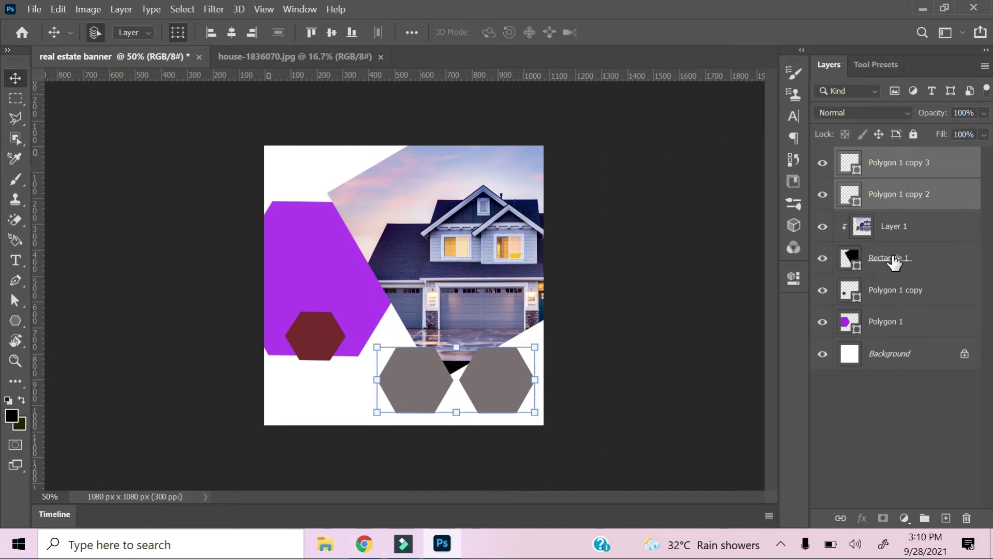
Select only the house photo layer and nudge it up slightly.
left_click(882, 261)
left_click(883, 229, "ctrl")
left_click(880, 396)
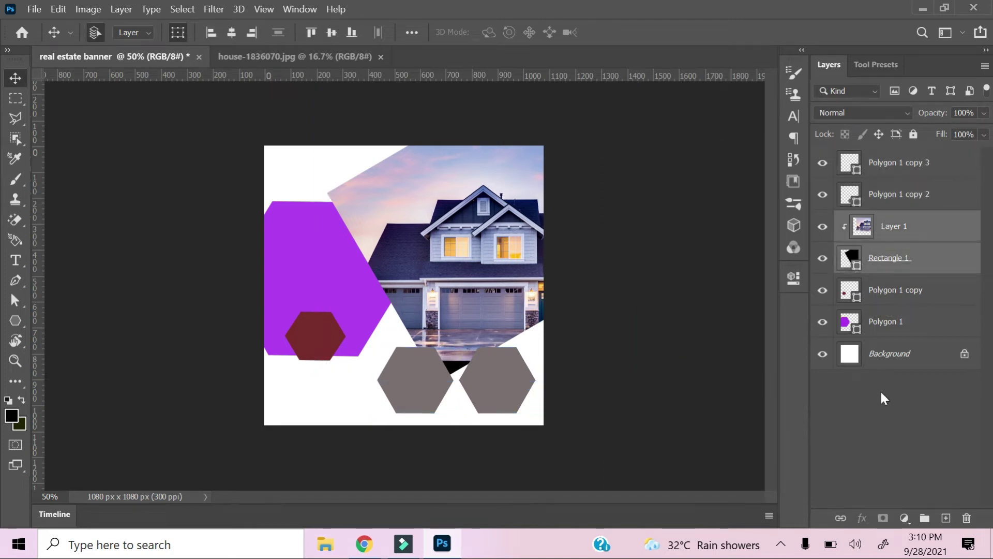
left_click(886, 226)
key("Up")
key("Up")
key("Up")
key("Up")
key("Up")
key("Up")
key("Up")
key("Up")
key("Up")
key("Up")
key("Up")
key("Up")
key("Up")
key("Up")
key("Up")
key("Up")
key("Up")
key("Up")
key("Up")
key("Up")
key("Up")
key("Up")
key("Up")
key("Up")
key("Up")
key("Up")
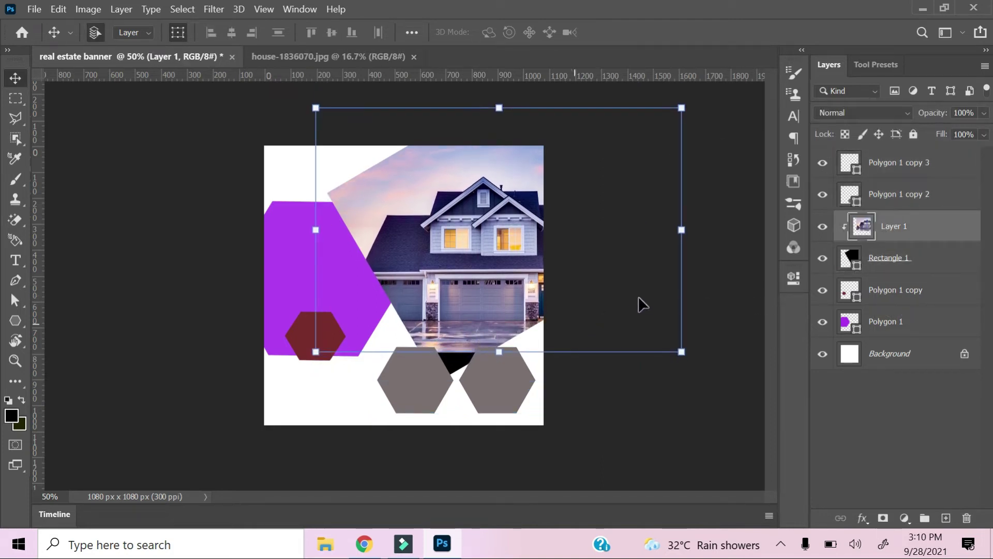
Shrink the house photo from its corner and top edge, shifting it slightly right.
left_click_drag(681, 352, 645, 361)
left_click_drag(655, 107, 605, 130)
left_click_drag(496, 328, 499, 329)
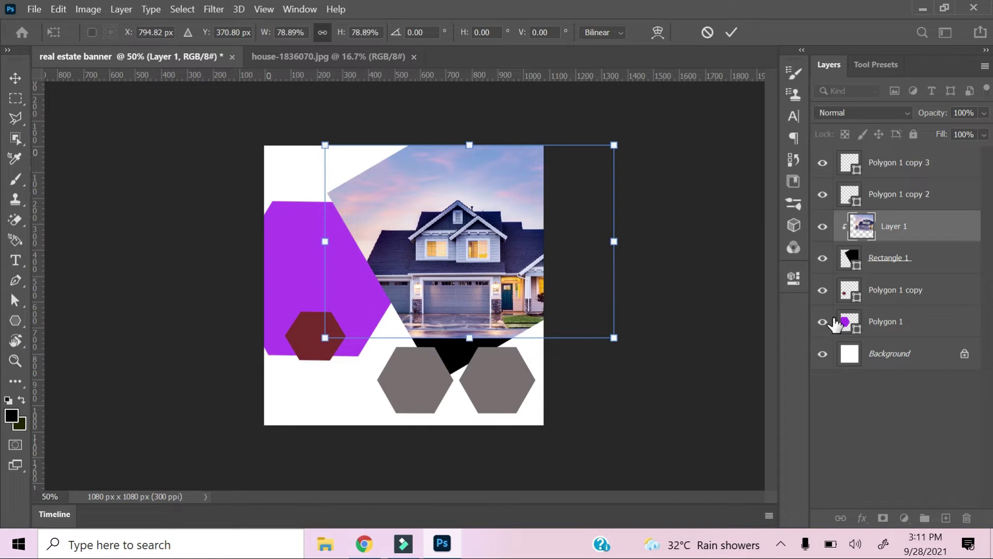
left_click(889, 260)
Stretch the house photo vertically to cover the frame's height.
left_click(486, 290)
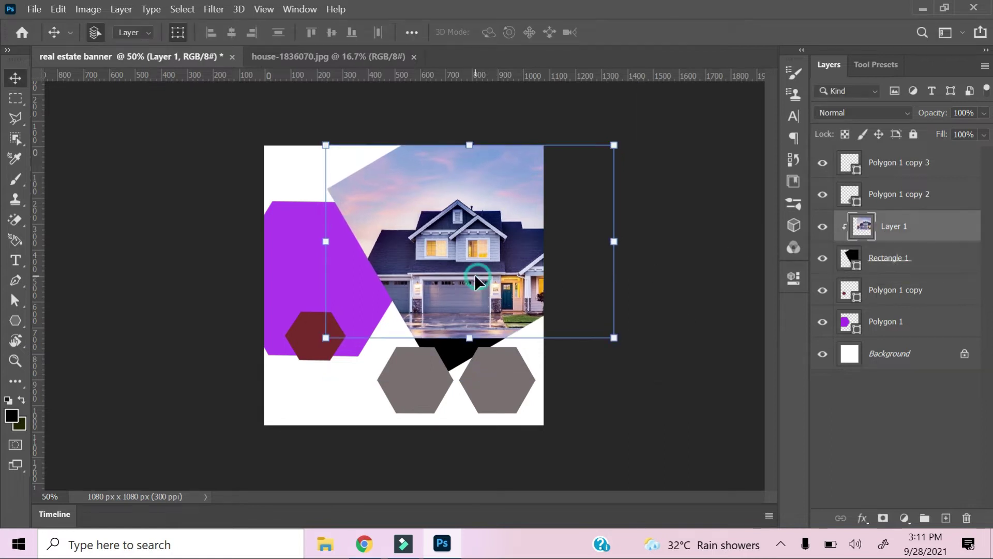
left_click_drag(469, 337, 462, 355)
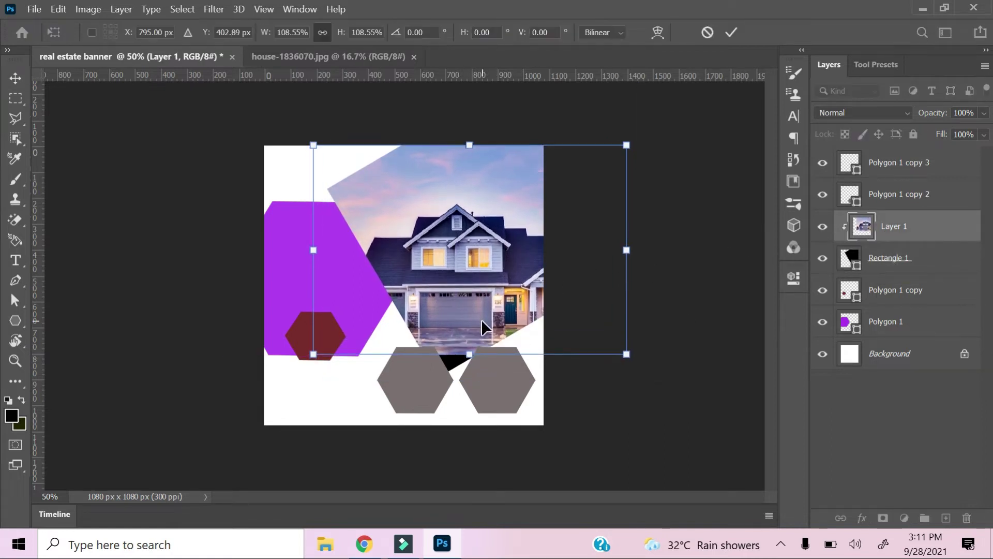
left_click_drag(470, 147, 468, 121)
mouse_move(467, 354)
left_mouse_down()
mouse_move(478, 361)
mouse_move(471, 337)
left_mouse_up()
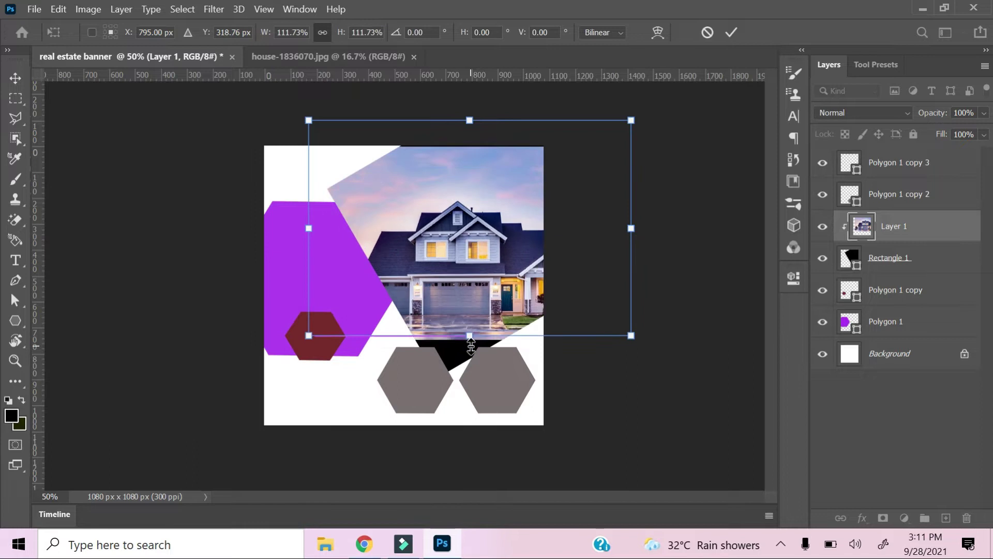
left_click(887, 267)
Shorten the angled frame and resize it with the red hexagon to reach the grey hexagons.
left_click_drag(488, 373, 478, 335)
left_click(15, 77)
left_click(886, 291, "shift")
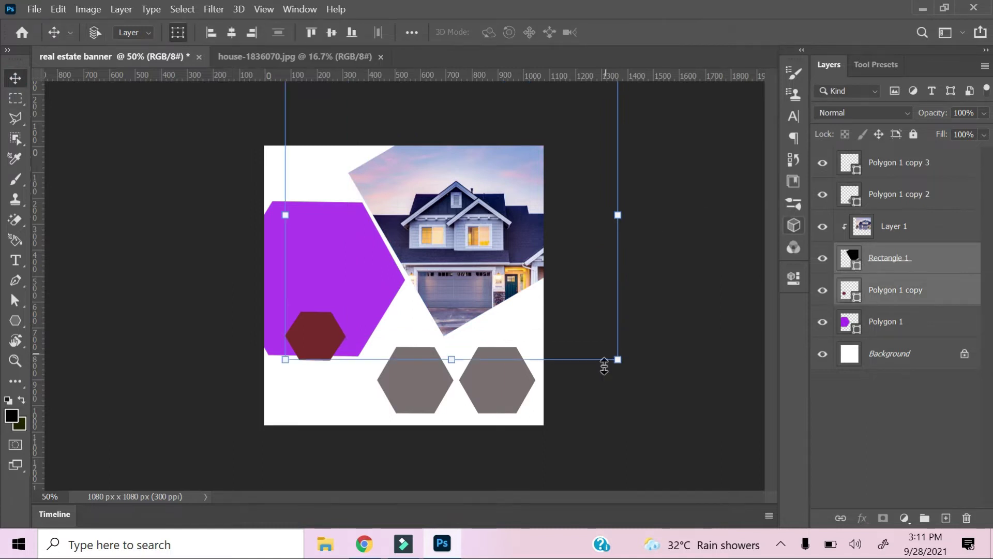
left_click_drag(619, 362, 647, 396)
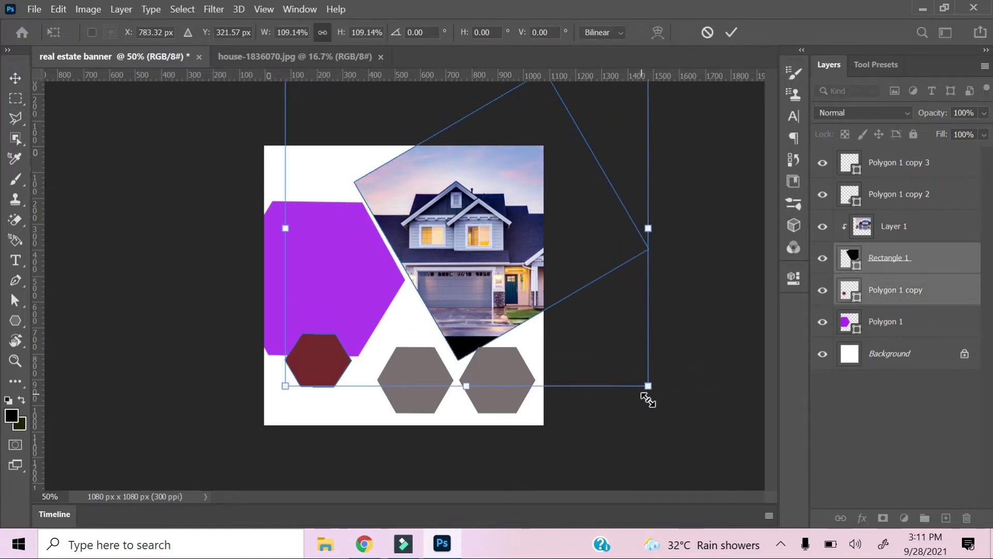
left_click(887, 230, "shift")
left_click(888, 308, "ctrl")
Enlarge the house photo to 113.84%, shift it left, and nudge it right.
left_click_drag(632, 335, 676, 373)
left_click_drag(601, 318, 576, 309)
left_click(922, 226)
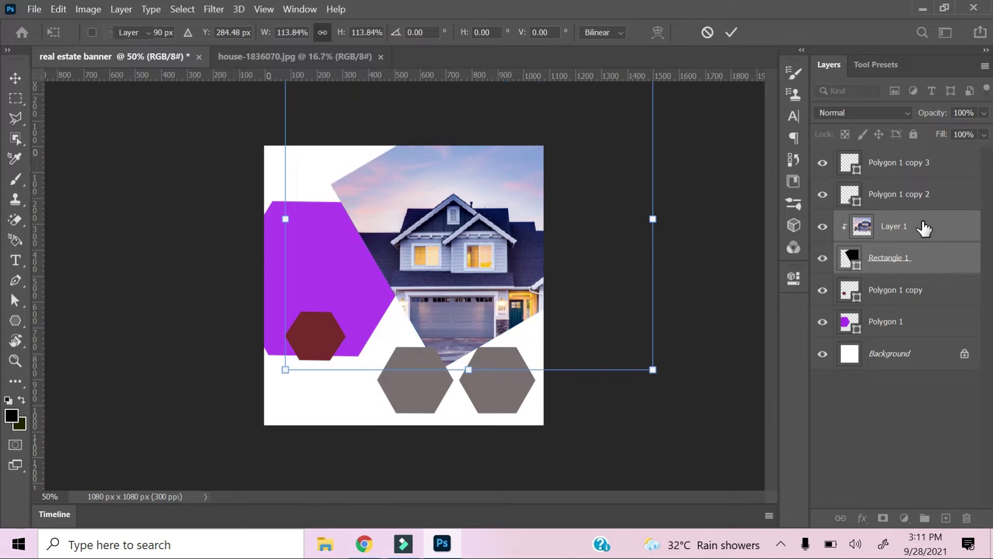
key("Right")
key("Right")
key("Right")
key("Right")
key("Right")
key("Right")
key("Right")
key("Right")
key("Right")
key("Right")
key("Right")
key("Right")
key("Right")
key("Right")
key("Right")
key("Right")
key("Right")
key("Right")
key("Right")
key("Right")
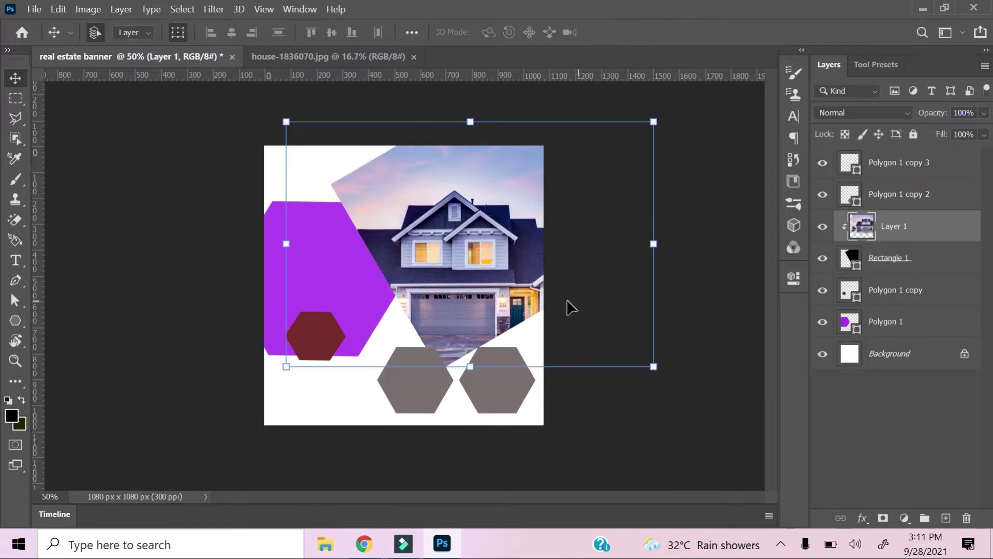
Nudge the house photo and move the purple hexagon to the top of the layer stack.
key("Up")
key("Up")
key("Up")
key("Up")
key("Up")
key("Up")
key("Up")
key("Up")
key("Up")
key("Up")
key("Up")
key("Up")
key("Up")
key("Down")
key("Down")
key("Down")
key("Down")
key("Down")
key("Down")
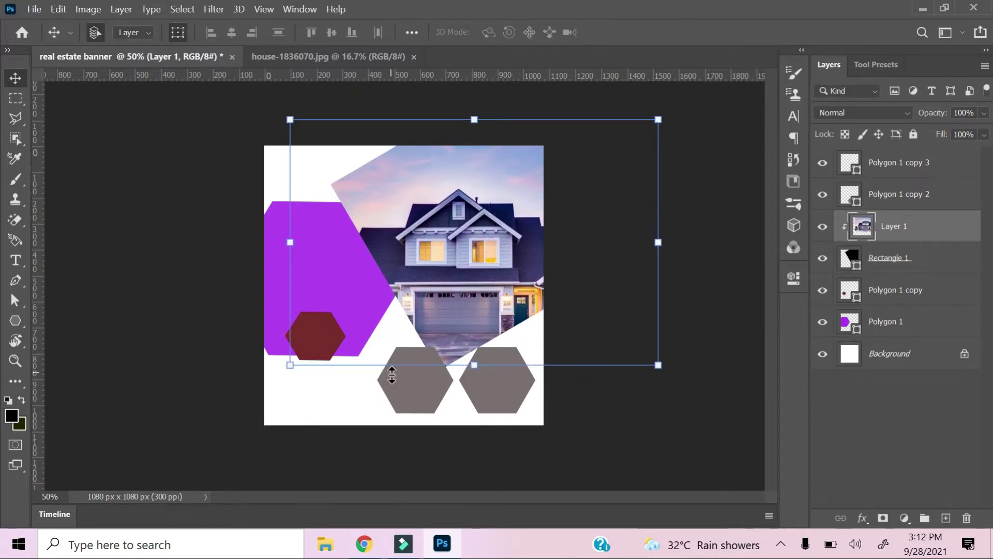
left_click(394, 375)
left_click(317, 268)
left_click_drag(915, 320, 909, 260)
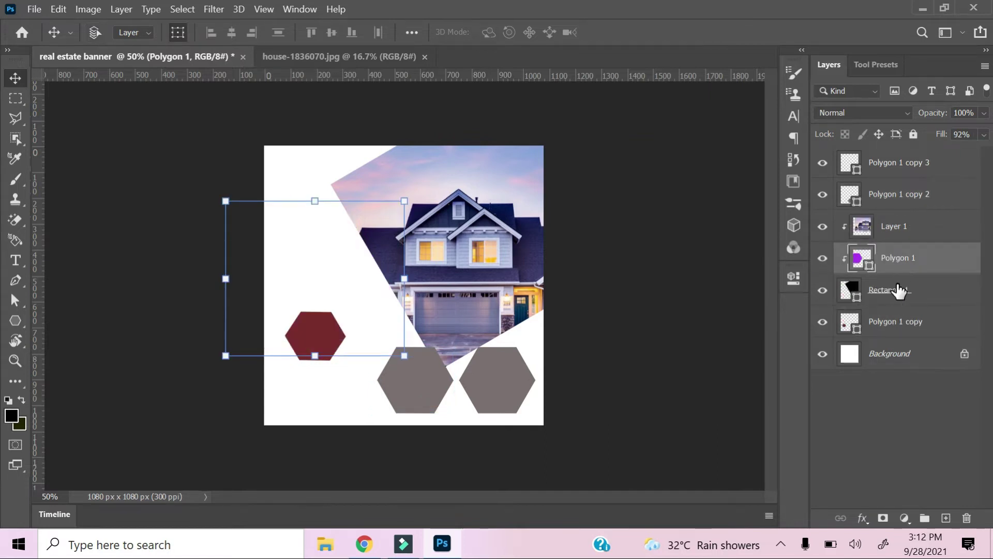
key("ctrl+z")
left_click_drag(893, 298, 920, 156)
Raise the red hexagon above the purple one and close the house photo document.
left_click_drag(881, 334, 907, 156)
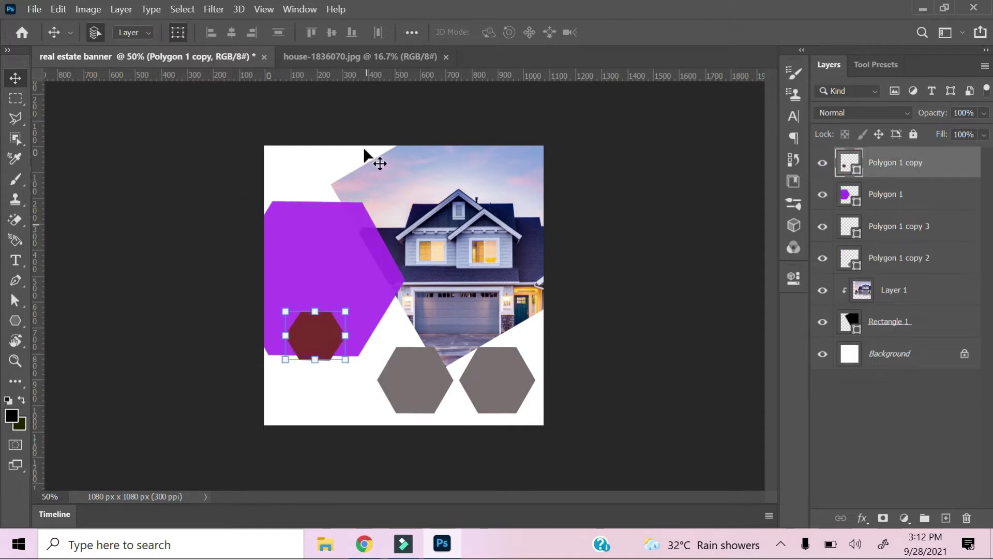
left_click(446, 56)
left_click_drag(194, 58, 203, 92)
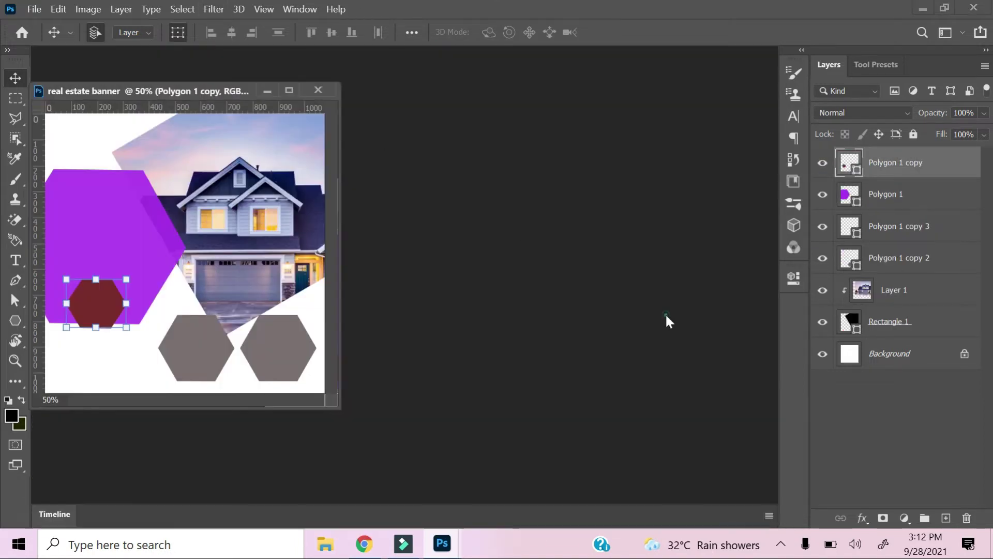
Open home-2486092 and interior-2400372_1920 and dock them with the other documents.
double_click(666, 314)
left_click(182, 135)
left_click(366, 373)
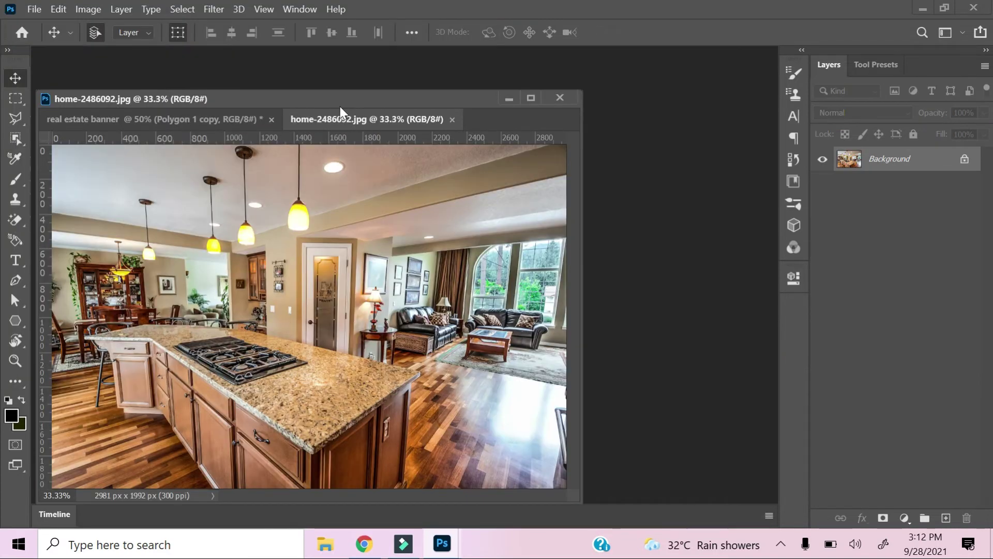
key("ctrl+o")
left_click(357, 129)
left_click(377, 371)
left_click_drag(396, 124, 442, 70)
Paste the interior photo above the left grey hexagon and clip it into it.
left_click(223, 52)
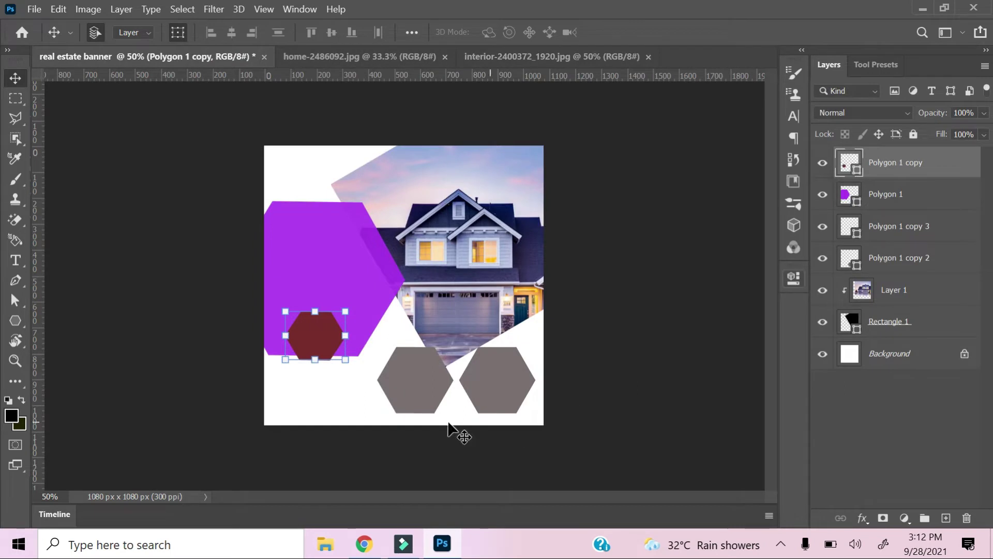
left_click(893, 258)
key("ctrl+v")
right_click(899, 259)
left_click(736, 303)
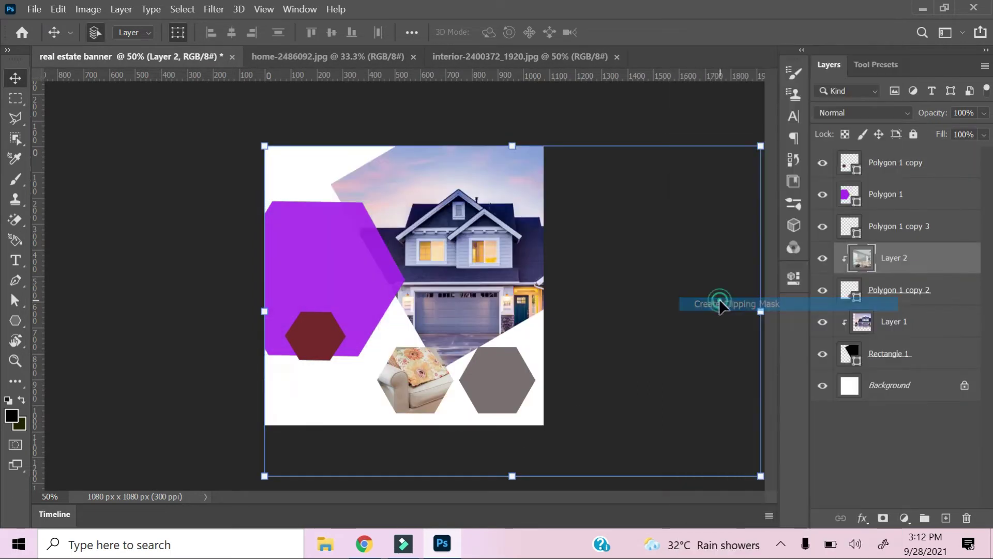
Scale the interior photo to about 26.26% so it covers the left hexagon.
left_click_drag(760, 475, 456, 418)
left_click_drag(450, 400, 441, 387)
left_click_drag(466, 335, 468, 331)
left_click_drag(428, 413, 428, 421)
left_click_drag(353, 373, 366, 377)
left_click_drag(428, 407, 429, 424)
left_click_drag(434, 387, 431, 382)
Nudge and slightly shrink the interior photo, apply it, and return to the interior document.
key("Up")
key("Up")
key("Up")
key("Up")
key("Up")
key("Up")
key("Up")
key("Up")
key("Up")
key("Up")
key("Up")
key("Up")
key("Up")
key("Up")
key("Up")
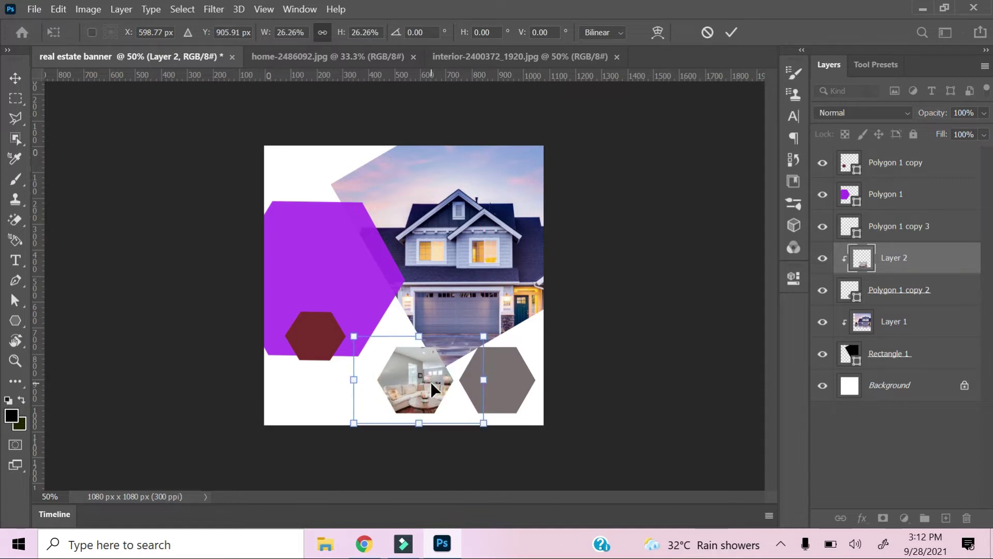
key("Left")
key("Left")
key("Left")
key("Left")
key("Left")
key("Left")
key("Left")
key("Left")
key("Left")
key("Left")
key("Left")
key("Left")
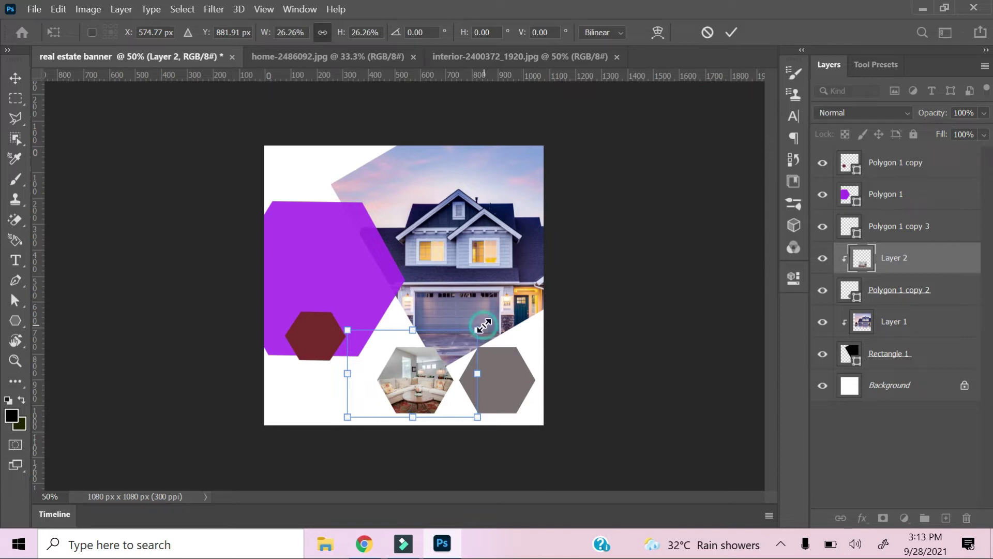
left_click_drag(483, 326, 469, 336)
mouse_move(348, 346)
left_mouse_down()
mouse_move(364, 344)
mouse_move(352, 344)
left_mouse_up()
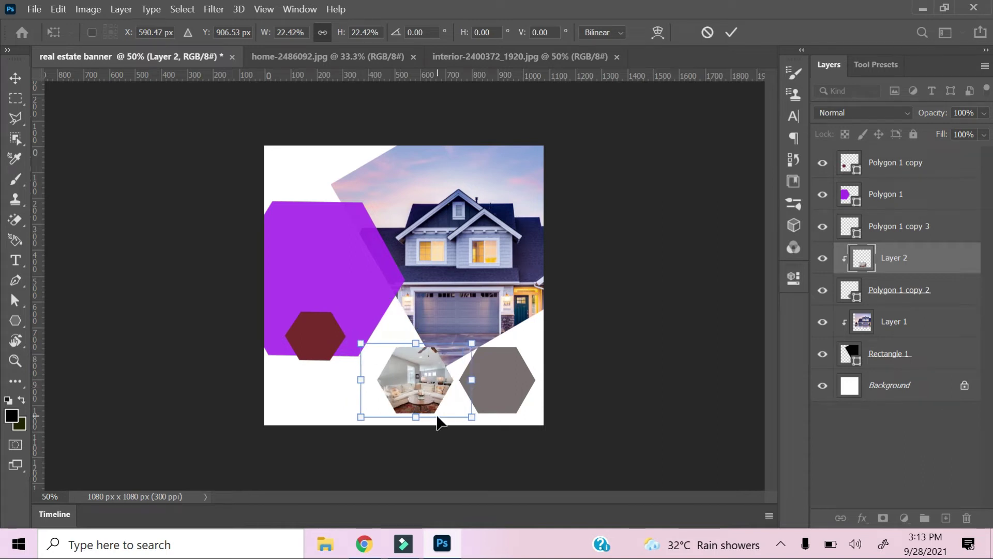
key("Return")
left_click(621, 53)
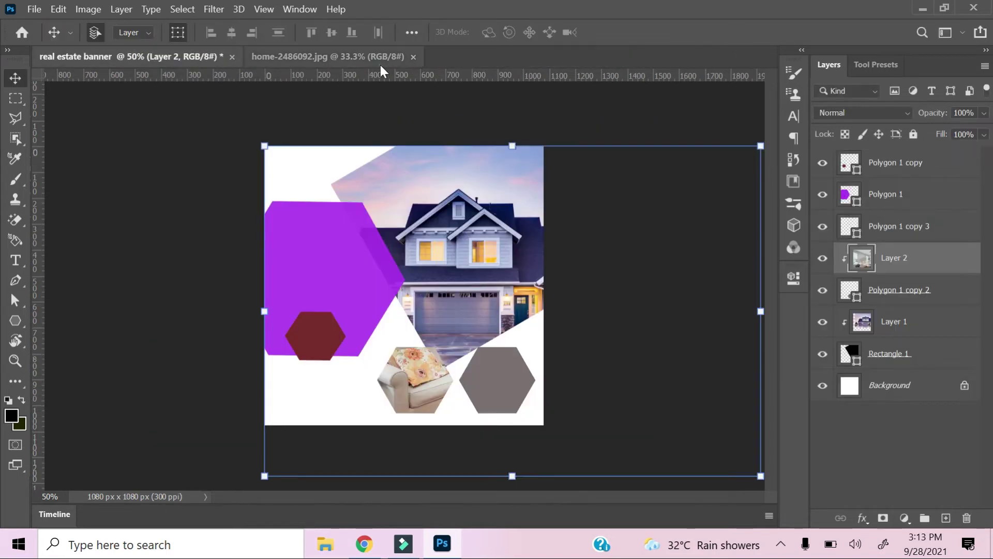
Paste the kitchen photo above the right grey hexagon as a clipping mask.
left_click(380, 58)
key("ctrl+a")
left_click(134, 54)
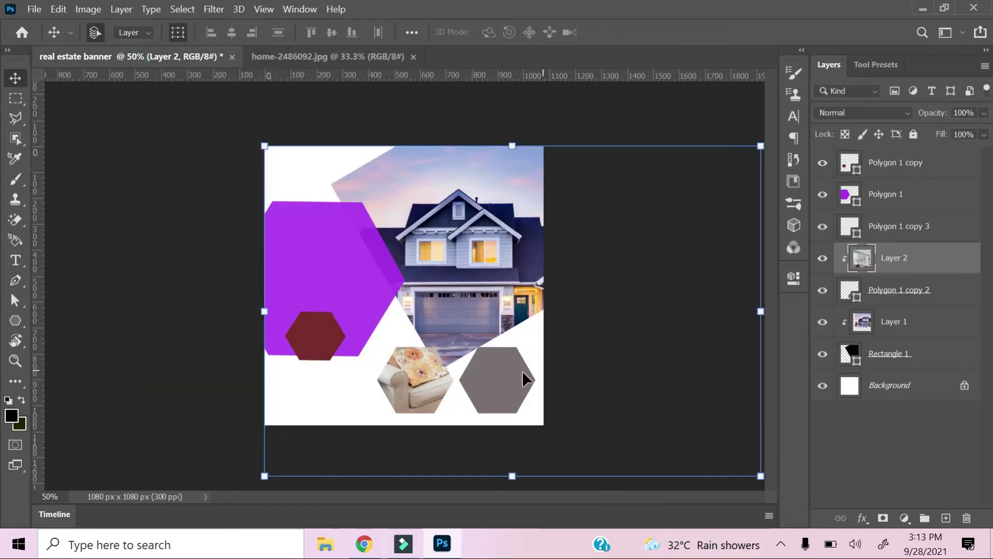
left_click(868, 236)
key("ctrl+v")
right_click(893, 228)
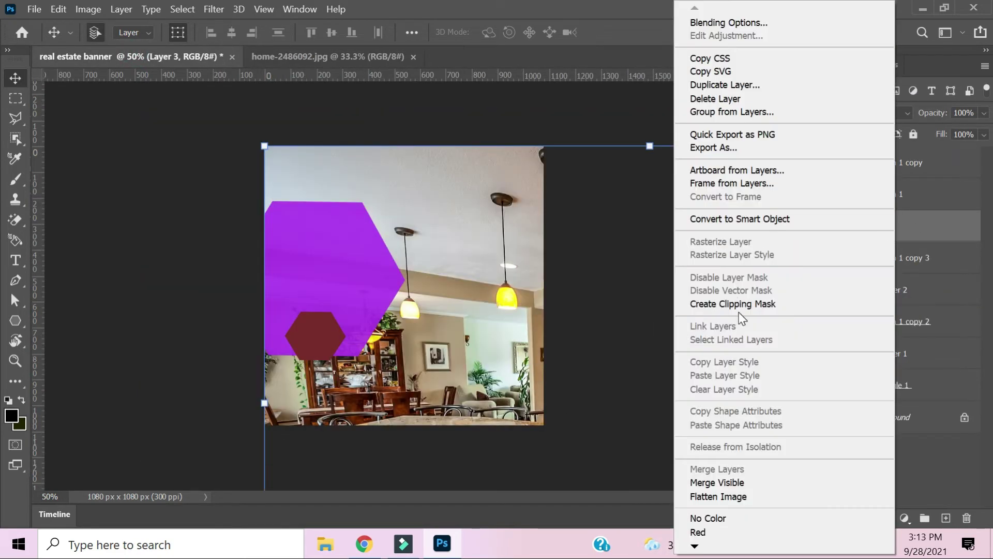
left_click(739, 306)
Scale the kitchen photo to 12.96% and align it to fill the right hexagon.
scroll(535, 249, "down", 3)
left_click_drag(729, 479, 376, 242)
left_click_drag(352, 226, 454, 330)
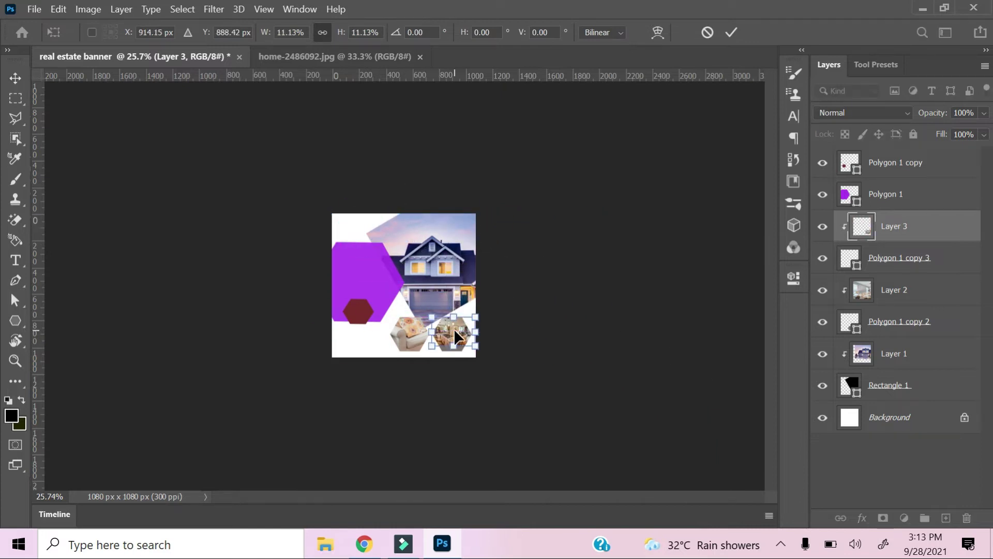
scroll(454, 328, "up", 5)
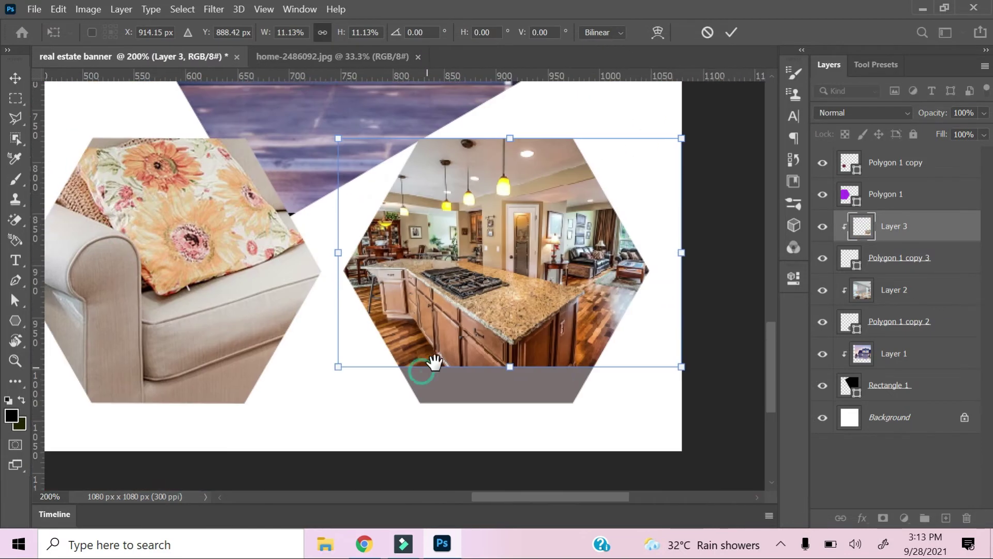
left_click_drag(339, 369, 310, 395)
left_click_drag(437, 369, 465, 362)
left_click_drag(331, 389, 309, 404)
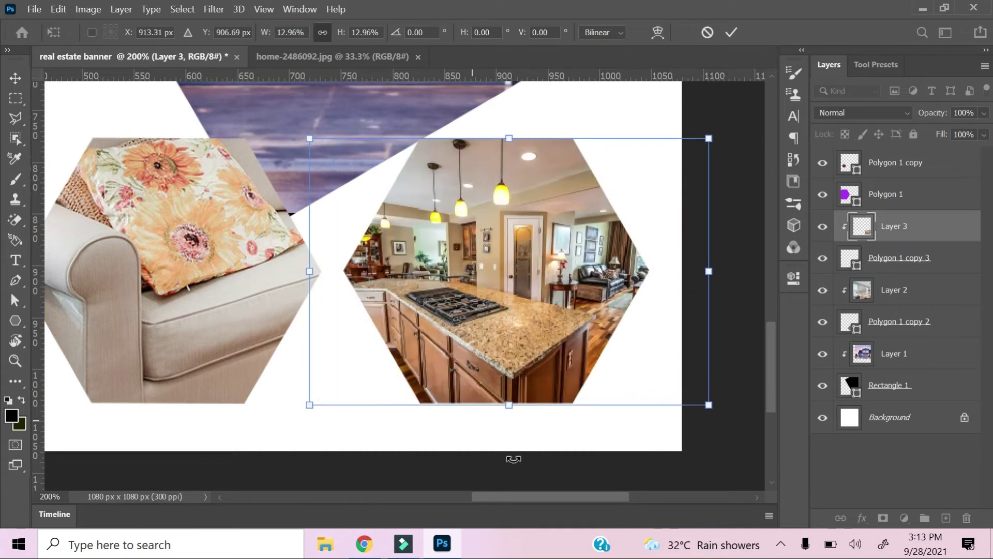
scroll(734, 447, "down", 4)
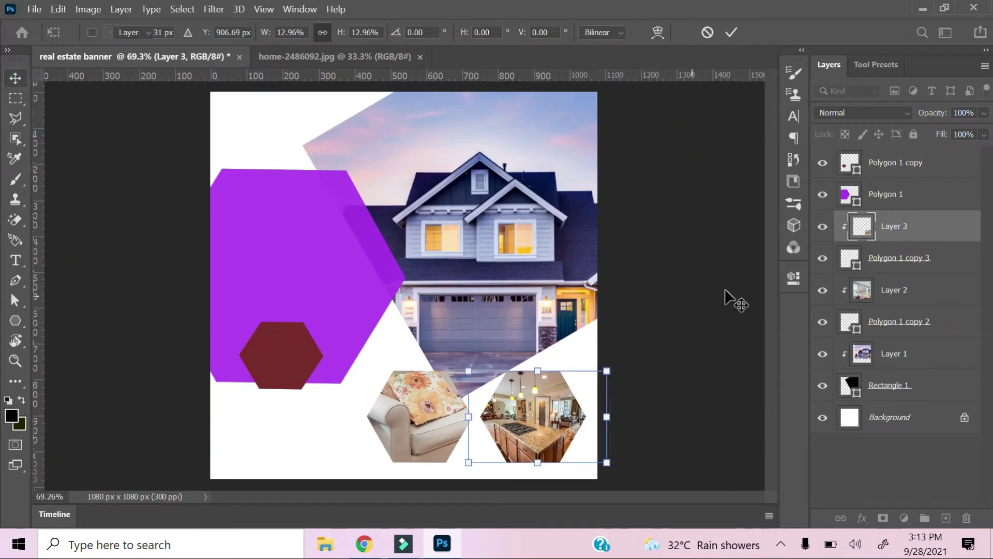
left_click(732, 298)
left_click(288, 352)
left_click(689, 189)
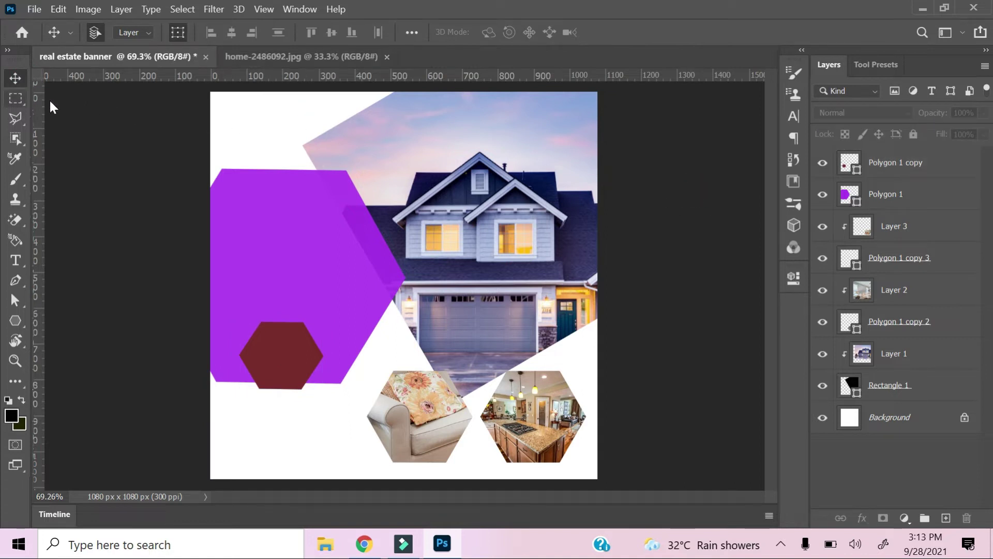
Draw a Tile 4 1 custom shape in the banner's top-left corner.
right_click(16, 320)
left_click(77, 393)
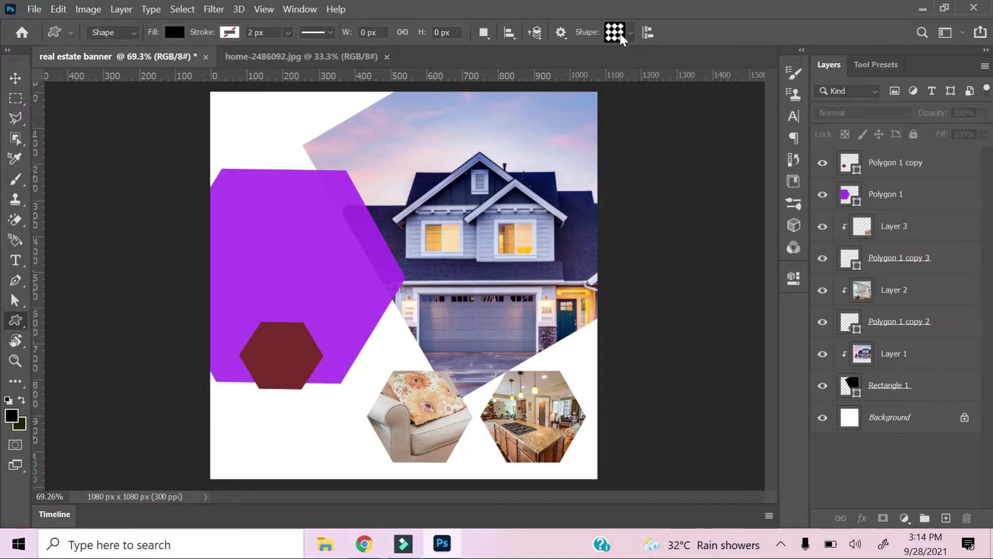
left_click_drag(226, 101, 248, 122)
key("ctrl+plus")
key("ctrl+plus")
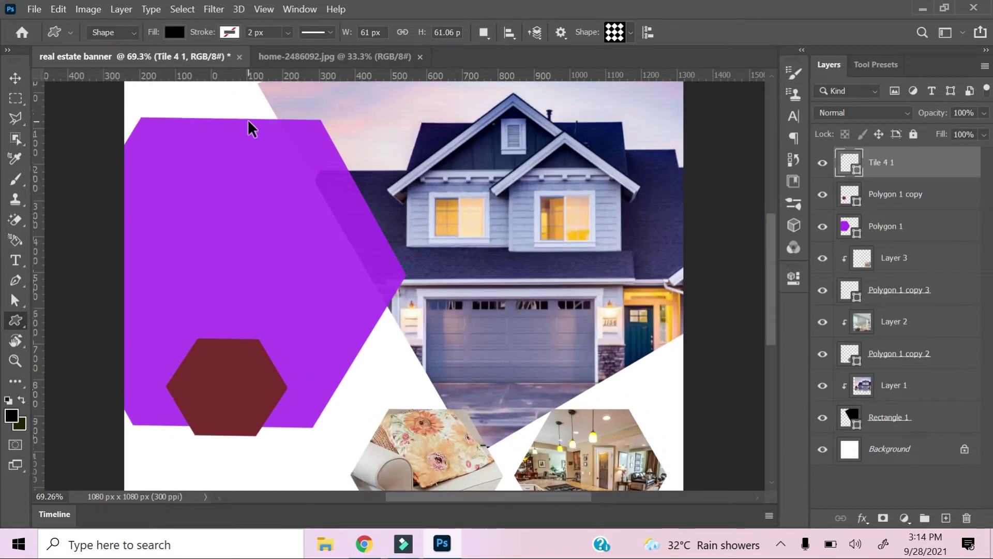
left_click_drag(380, 241, 520, 376)
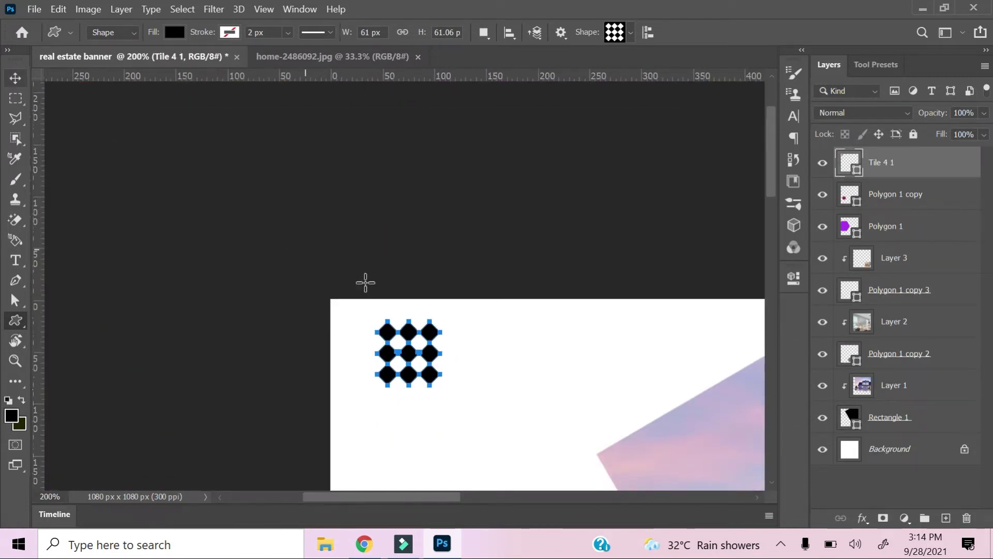
Shift the tile shape slightly left, commit it, and cancel the Create Custom Shape dialog.
key("ctrl+t")
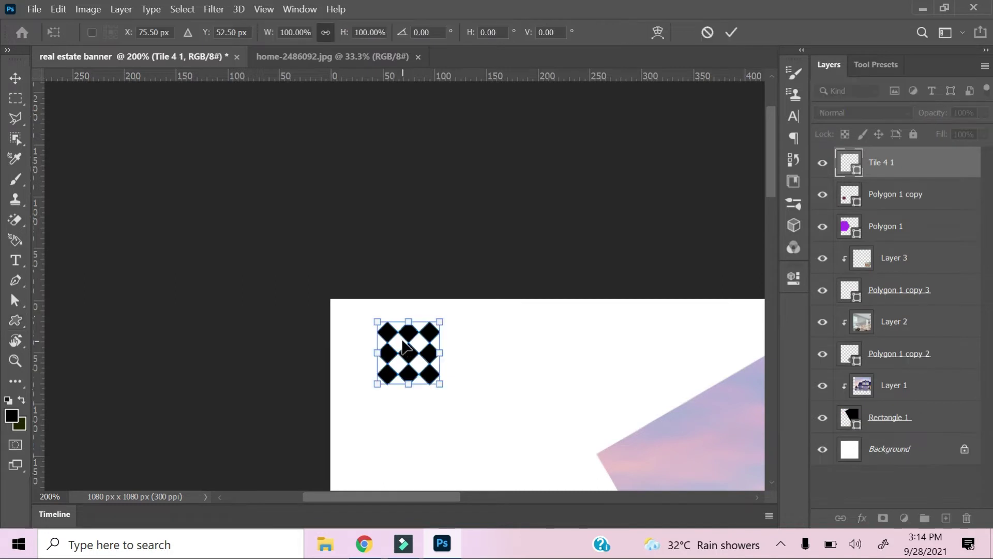
left_click_drag(407, 346, 394, 347)
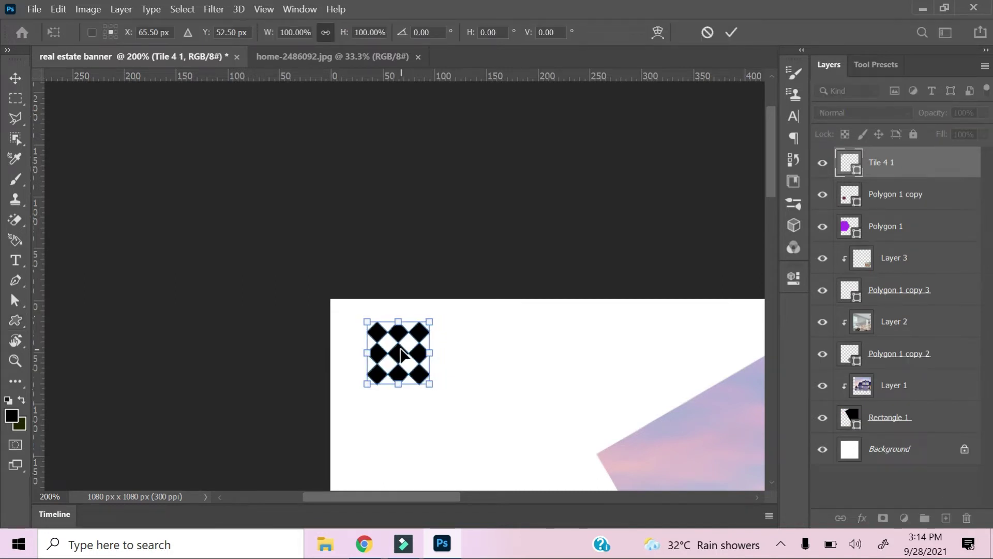
key("ctrl+0")
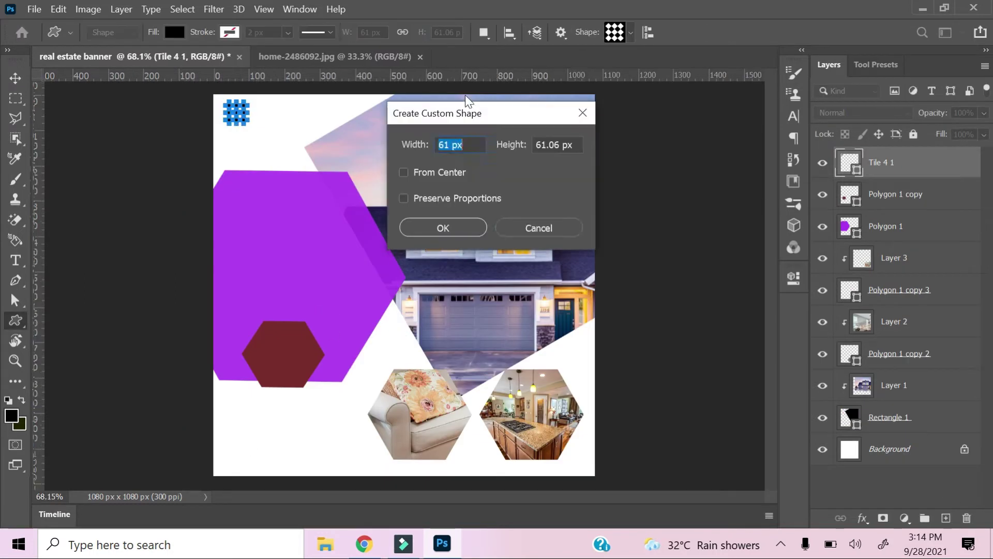
key("Escape")
left_click(137, 279)
key("Escape")
left_click(15, 98)
left_click(889, 449)
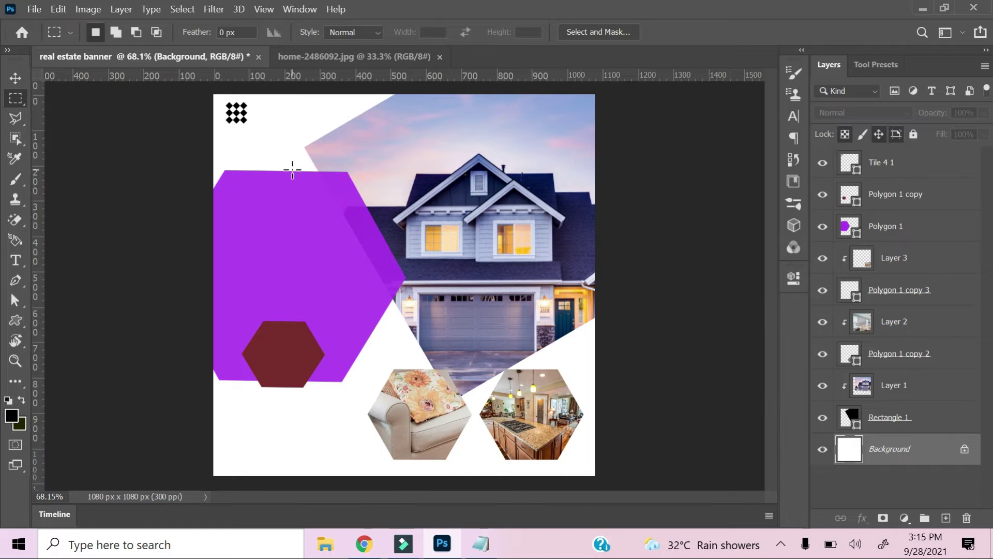
Copy the 'real estate logo' line from the Notepad banner notes.
left_click(16, 260)
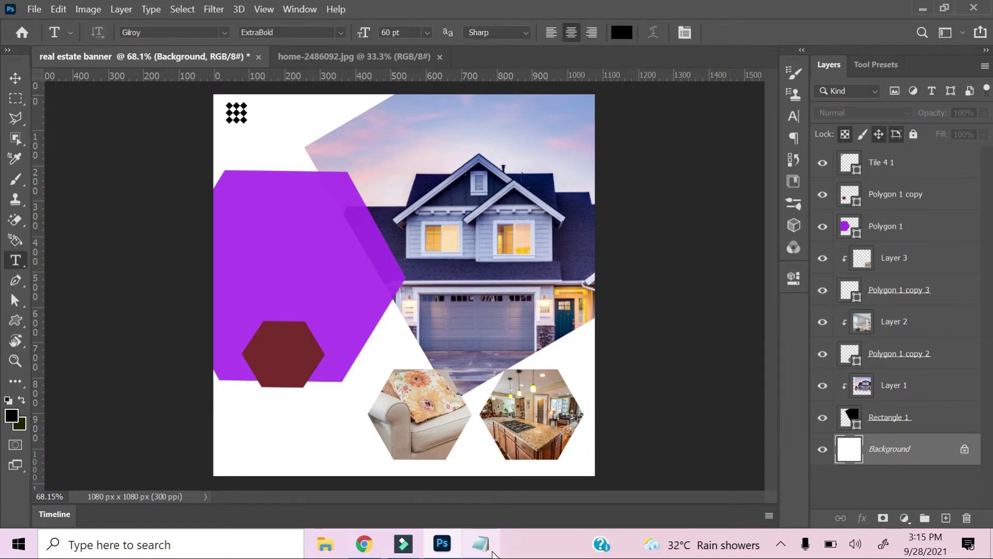
left_click(492, 552)
left_click_drag(673, 102, 599, 101)
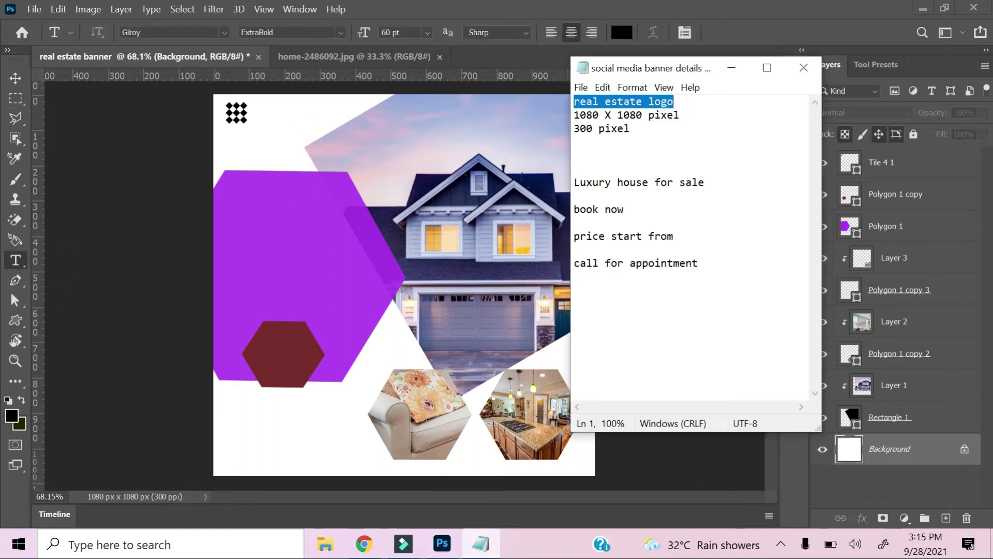
left_click(732, 68)
Discard a stray placeholder text layer and deselect all layers.
left_click_drag(283, 123, 367, 154)
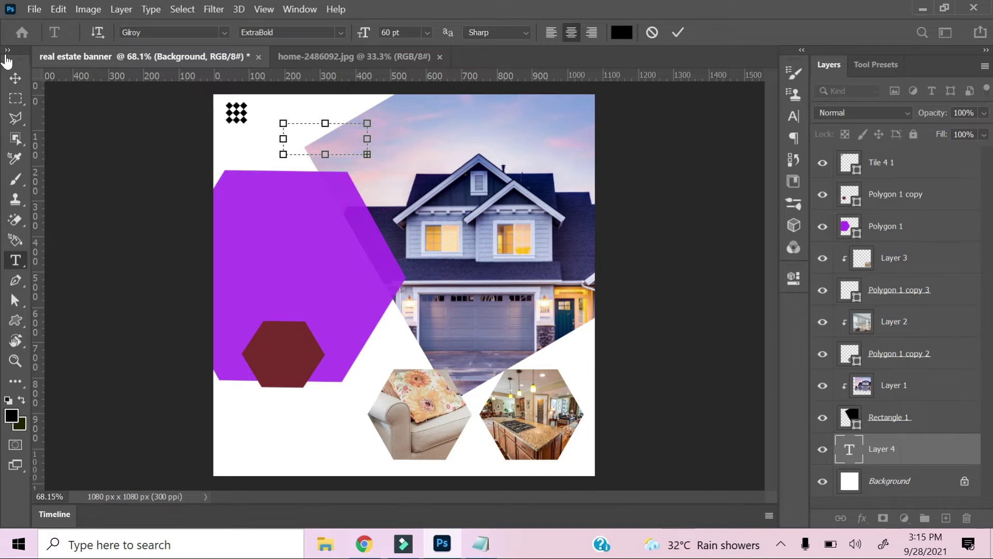
left_click(15, 78)
left_click_drag(893, 449, 890, 448)
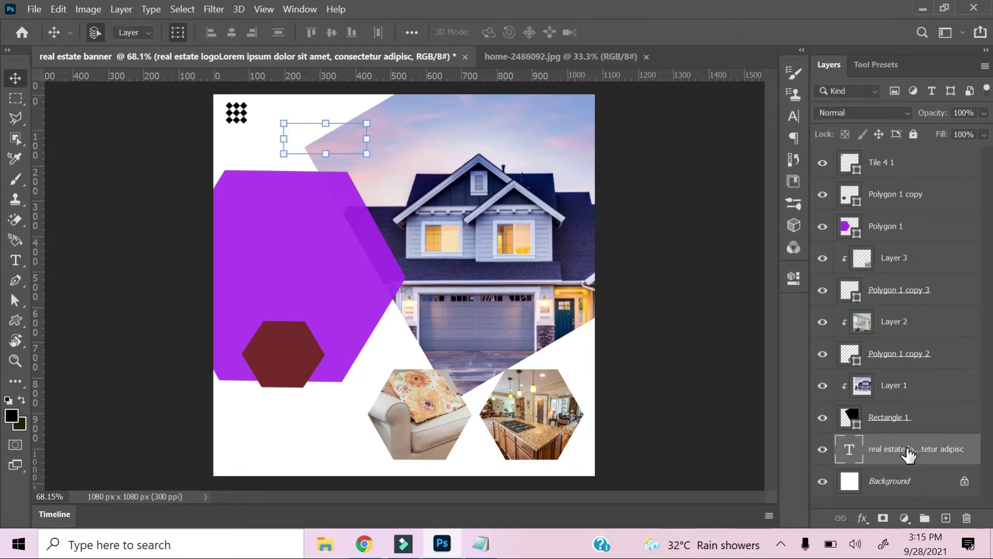
key("Delete")
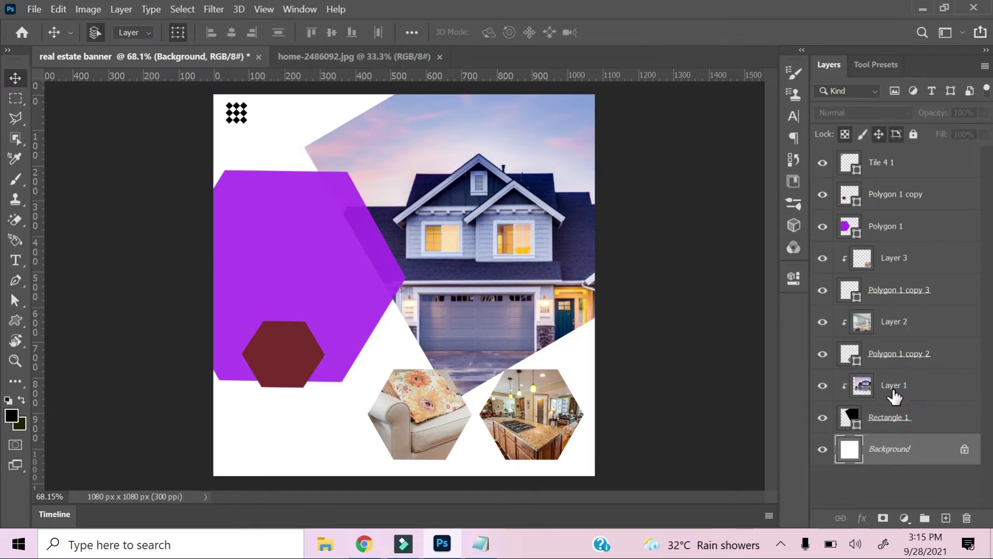
left_click(900, 361)
left_click(918, 477)
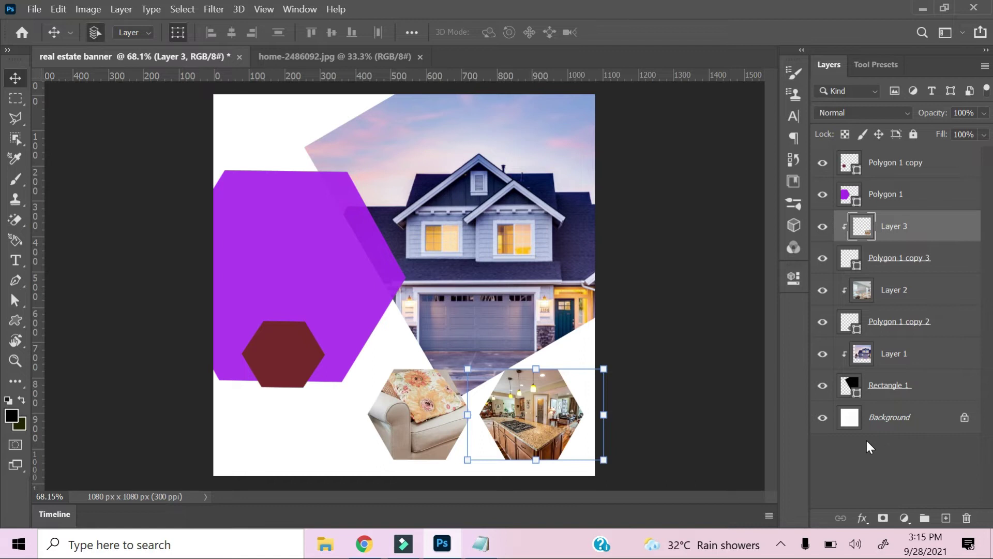
left_click(825, 437)
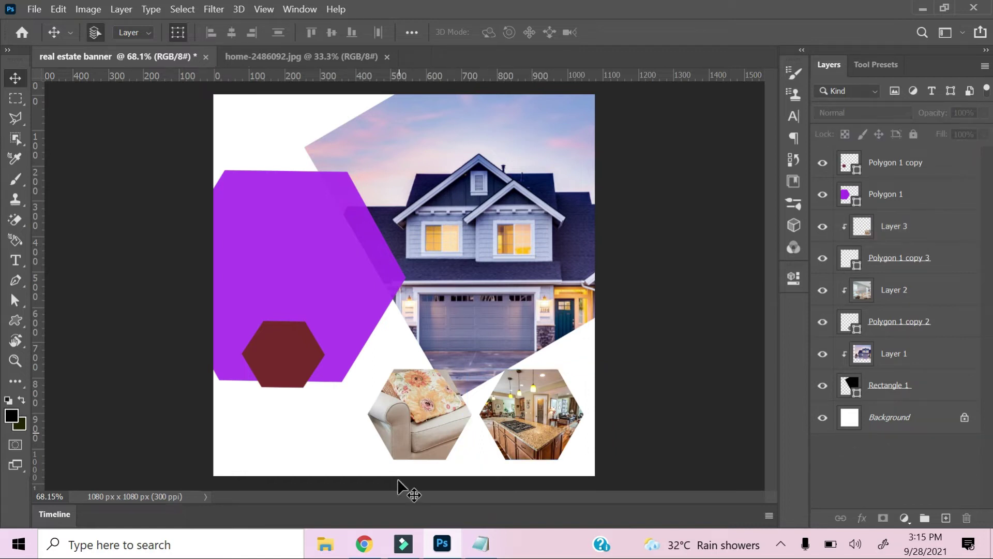
Paste REAL ESTATE LOGO as a text line at the banner's top-left at 16 pt.
key("t")
left_click(243, 122)
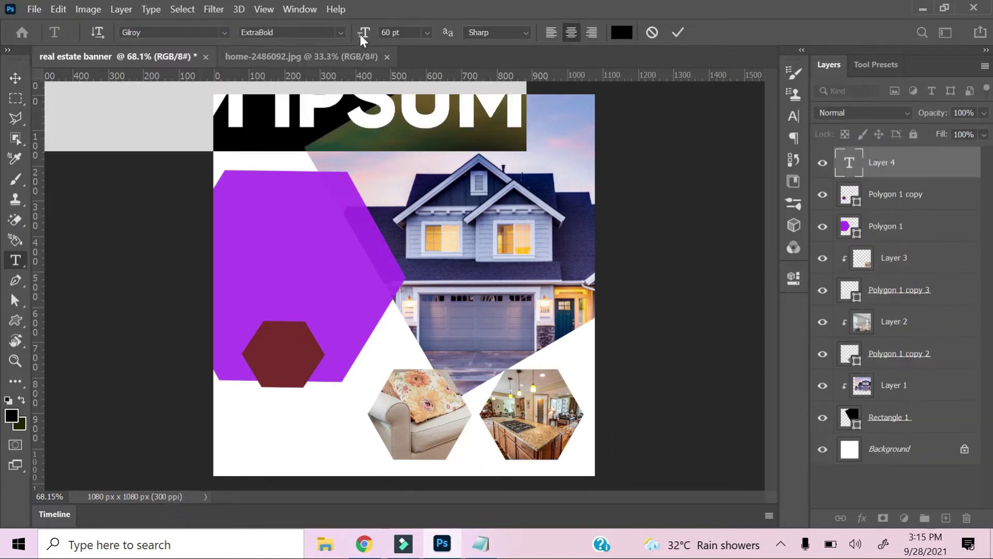
left_click(303, 124)
key("ctrl+a")
type("REAL ESTATE LOGO")
mouse_move(364, 32)
left_mouse_down()
mouse_move(348, 39)
mouse_move(364, 37)
left_mouse_up()
key("ctrl+a")
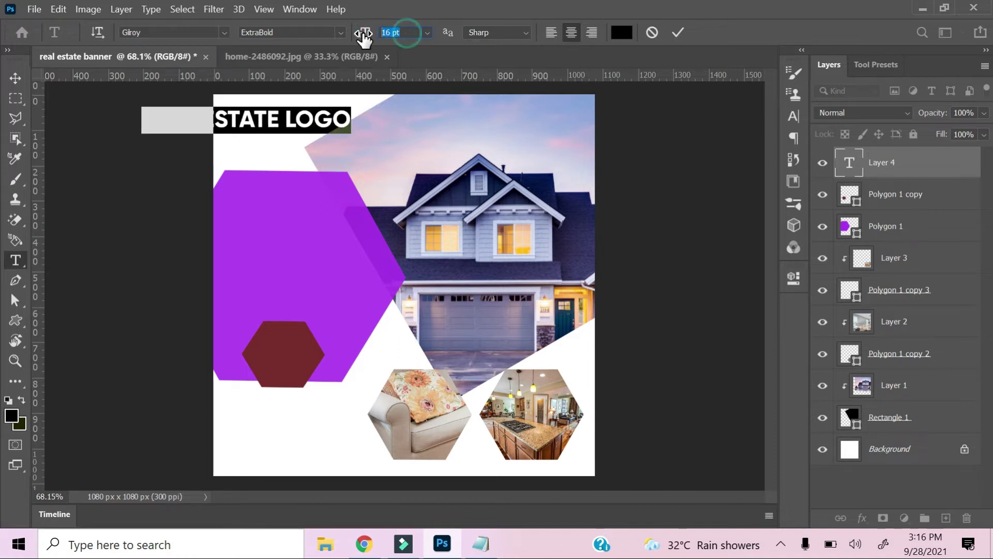
left_click(15, 79)
key("ctrl+plus")
key("ctrl+plus")
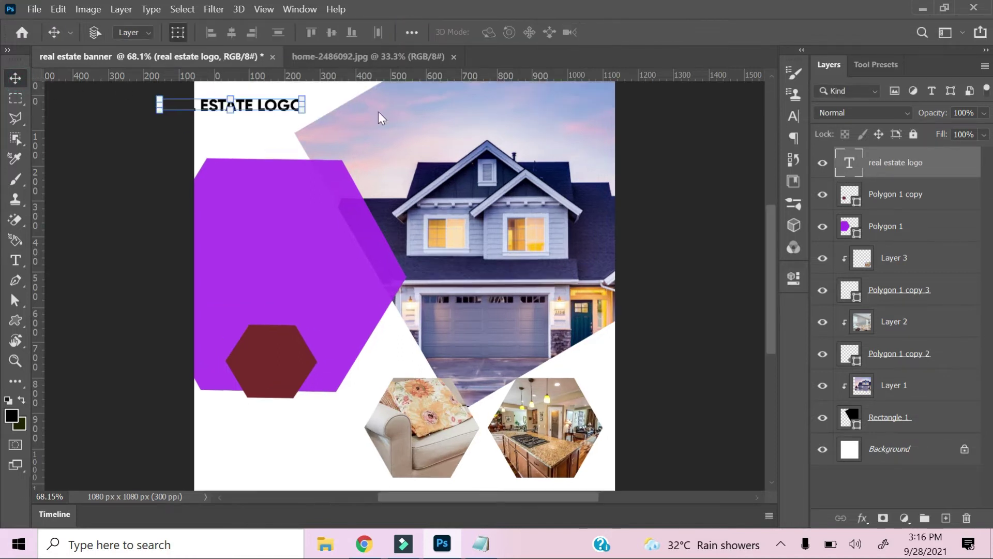
Set the REAL ESTATE LOGO text to 8 pt and move it left and down.
key("ctrl+plus")
left_click_drag(331, 254, 561, 302)
left_click_drag(392, 274, 600, 209)
left_click_drag(560, 304, 499, 322)
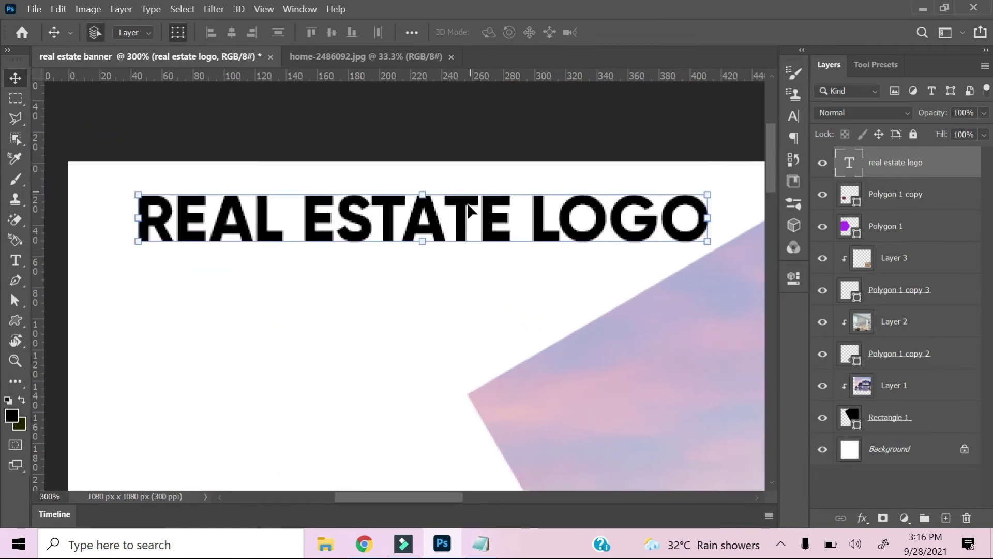
double_click(839, 174)
left_click(793, 117)
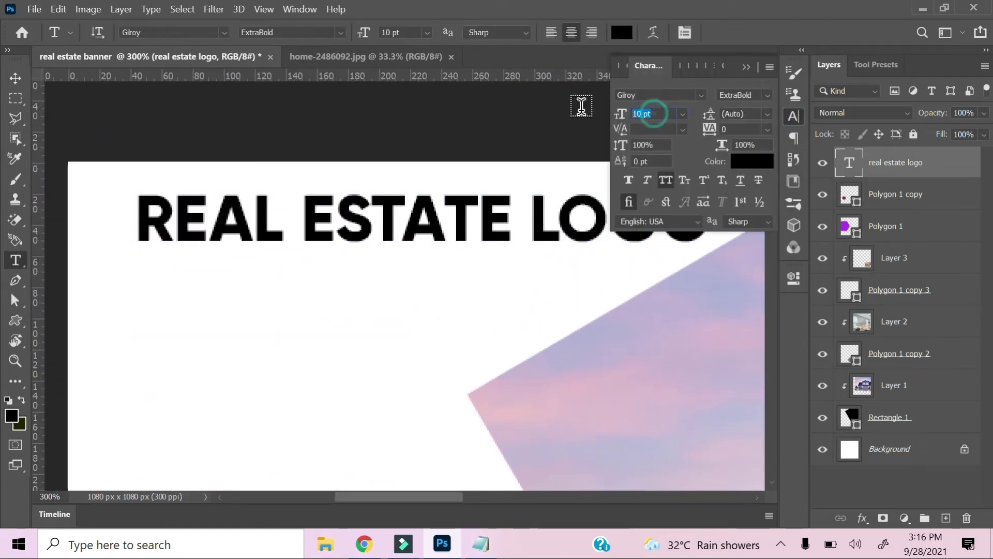
type("8")
key("Return")
left_click(746, 68)
key("v")
left_click_drag(431, 228, 374, 250)
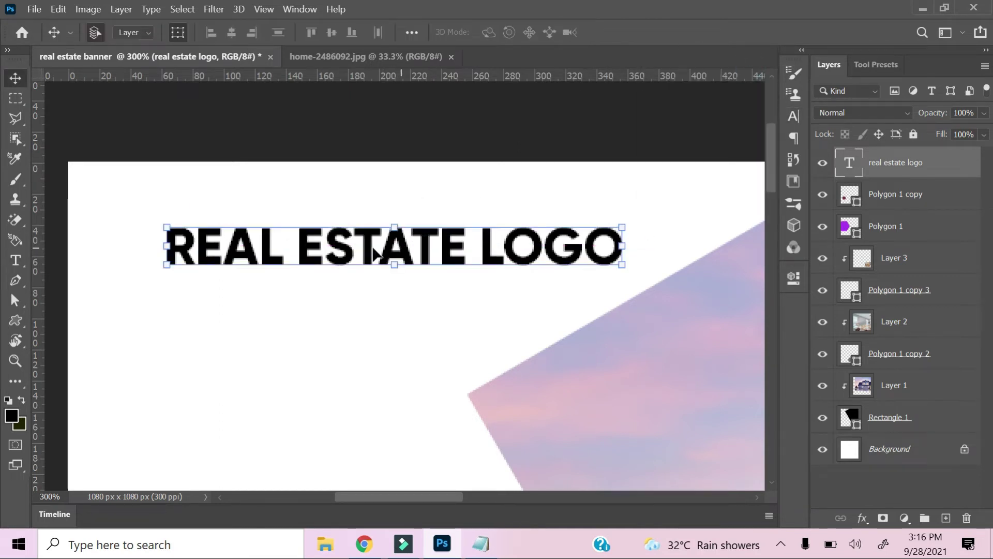
Draw the Tile custom shape left of the logo text and nudge both into alignment.
left_click(16, 320)
left_click_drag(69, 214, 157, 301)
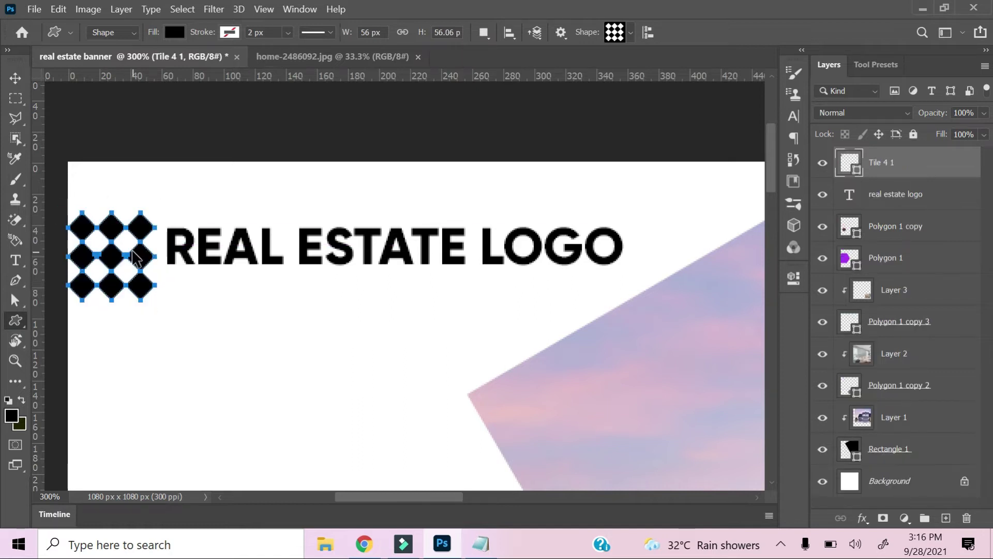
key("ctrl+t")
key("Up")
key("Up")
key("Up")
key("Up")
key("Right")
key("Right")
key("Right")
key("Right")
key("Right")
key("Right")
key("Right")
left_click(14, 76)
left_click(253, 257)
key("Right")
key("Right")
key("Right")
key("Right")
key("Right")
key("Right")
key("Right")
key("Right")
key("Right")
key("Right")
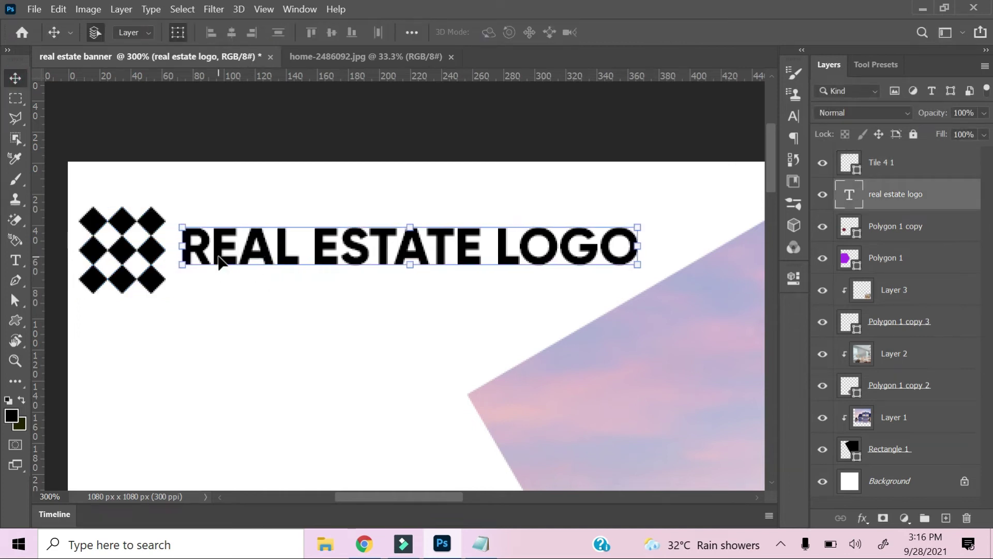
key("Right")
key("Right")
left_click(147, 252)
key("Right")
key("Right")
key("Right")
key("Right")
key("Right")
key("Right")
key("Right")
left_click(308, 432)
Reduce the logo text size to 7 pt in the Character panel.
key("ctrl+minus")
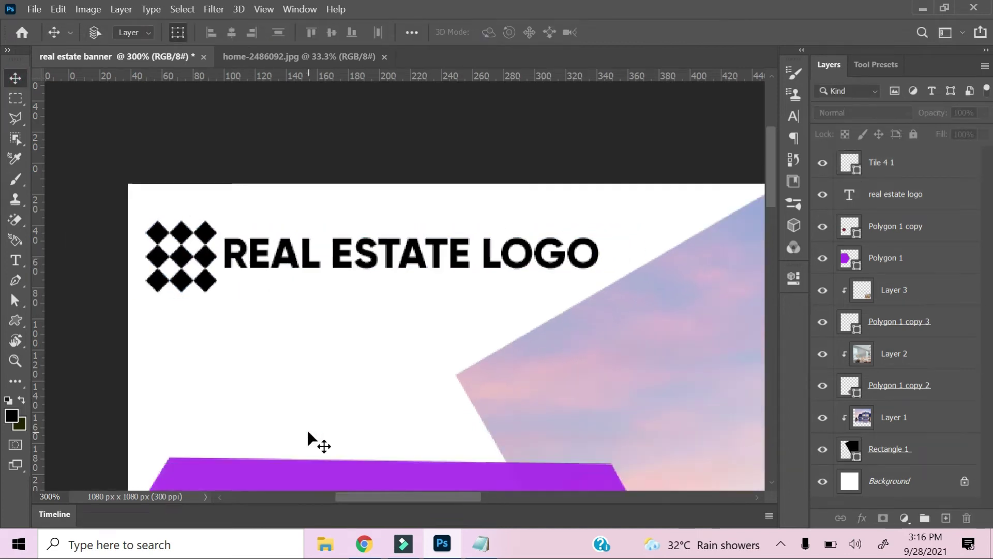
key("ctrl+minus")
key("ctrl+minus")
key("ctrl+minus")
left_click(299, 125)
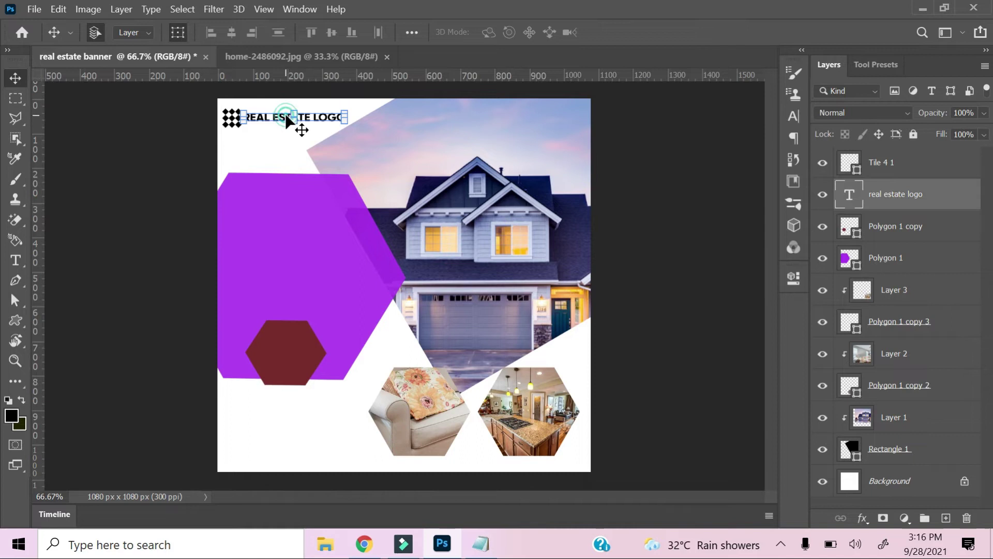
left_click(802, 117)
type("5")
key("Return")
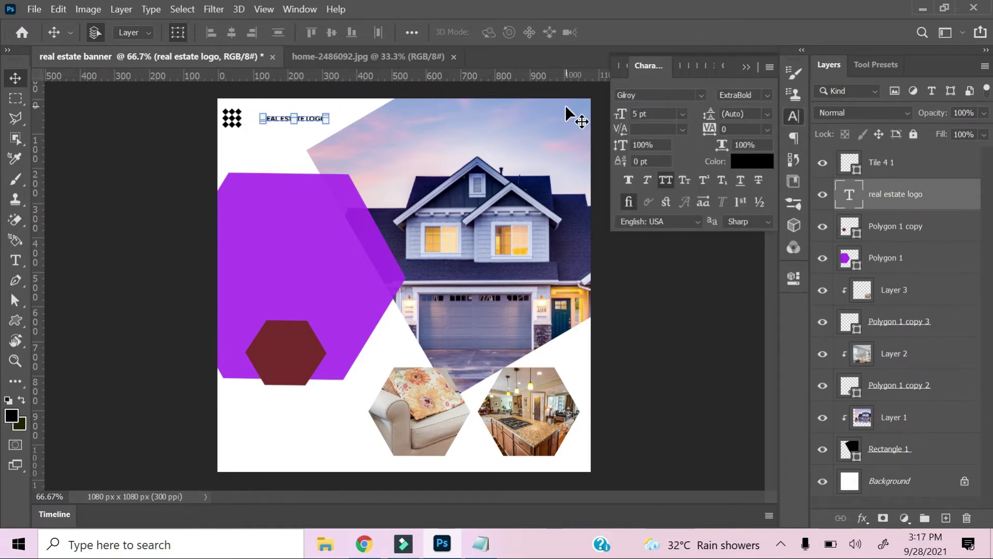
type("7")
key("Return")
Pick the Type tool and return to the Notepad notes to select the 'Luxury house' words.
left_click(327, 266)
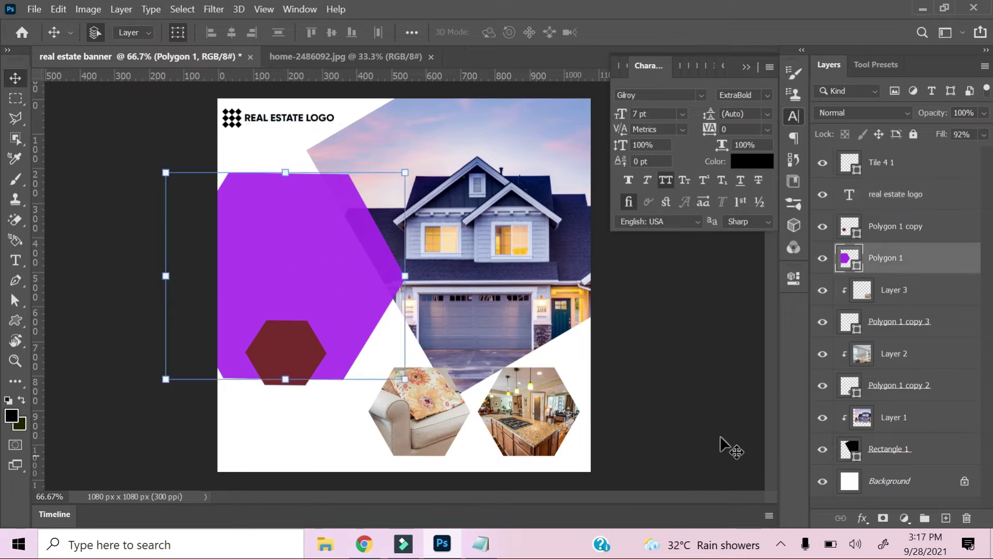
left_click(730, 447)
key("t")
key("alt+Tab")
left_click_drag(712, 192, 574, 184)
left_click(667, 222)
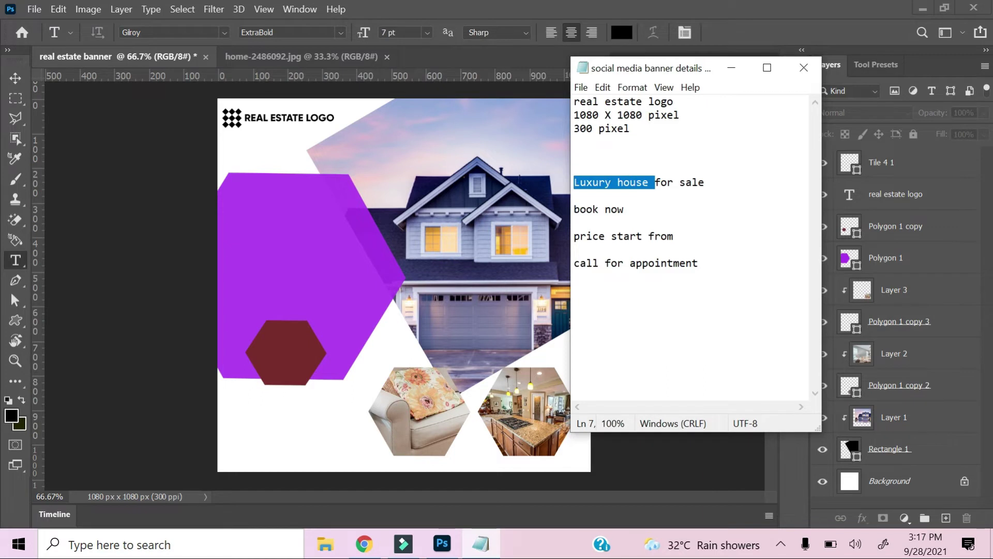
Paste LUXURY HOUSE into a text box on the purple hexagon, then enlarge and position it.
key("alt+Tab")
left_click_drag(260, 206, 328, 272)
type("LUXURY HOUSE")
left_click(15, 78)
left_click_drag(636, 125, 616, 116)
left_click_drag(326, 282, 488, 451)
left_click_drag(376, 451, 383, 419)
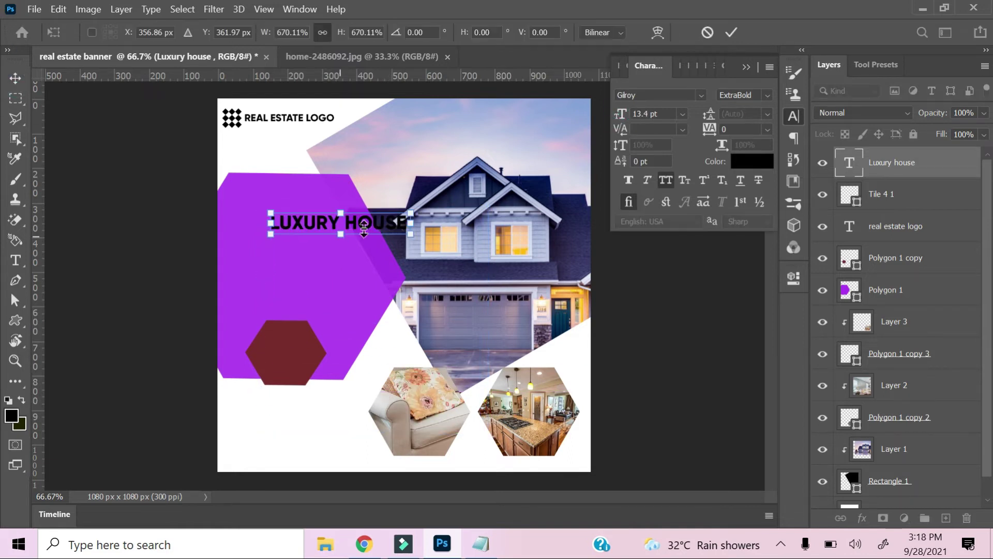
left_click_drag(362, 219, 327, 226)
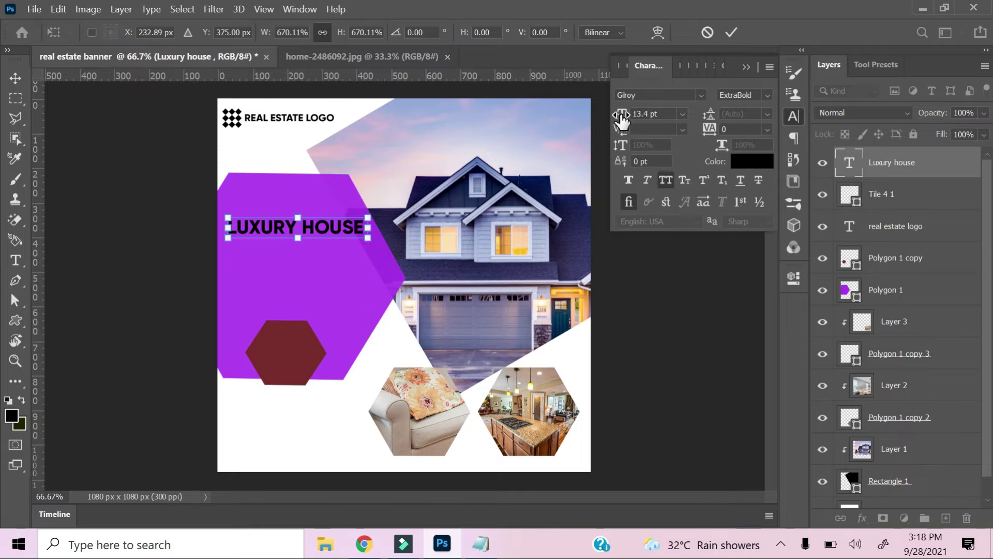
left_click(16, 77)
key("shift+Up")
key("shift+Up")
key("shift+Up")
key("shift+Up")
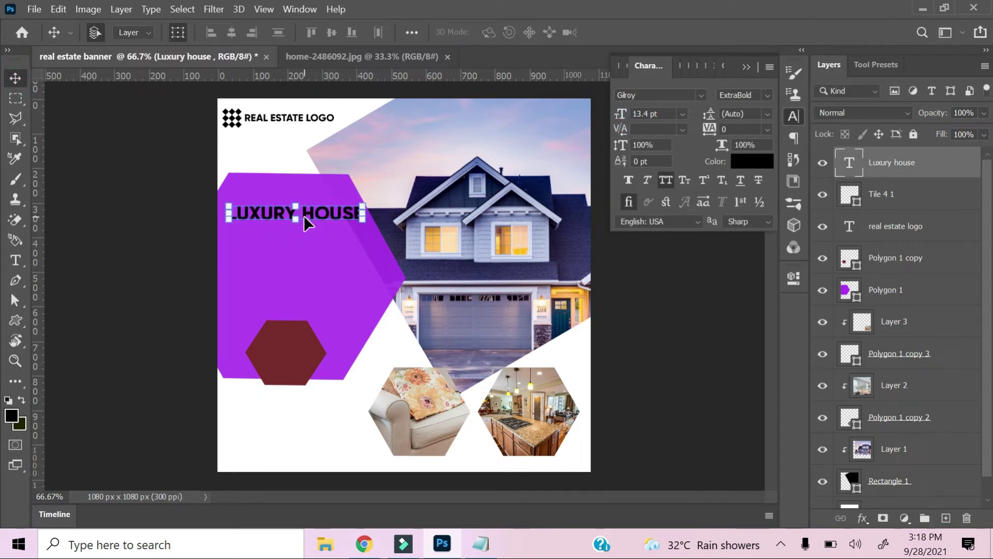
Delete HOUSE so it reads LUXURY, set it to 24 pt, and nudge it into place.
key("t")
double_click(332, 212)
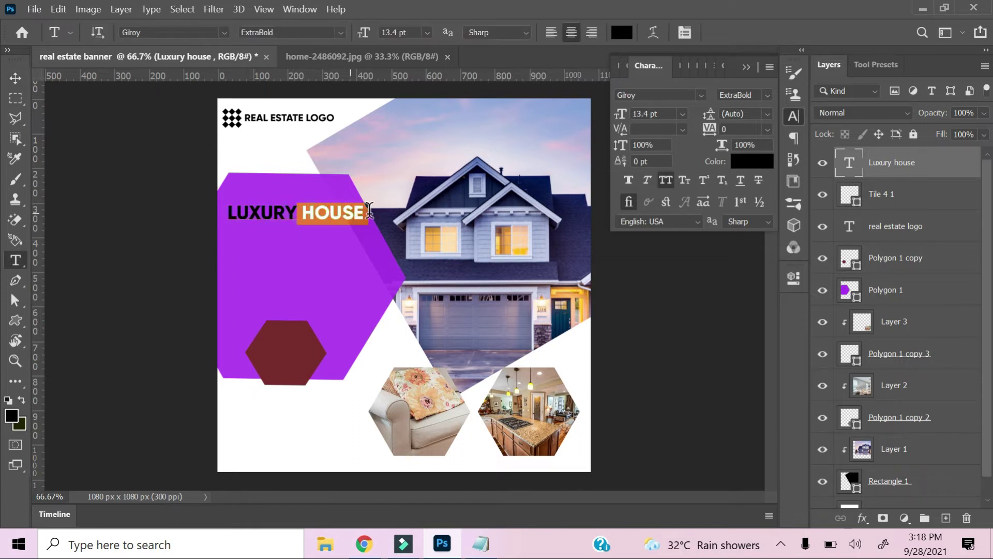
key("BackSpace")
left_click(16, 77)
left_click_drag(620, 115, 633, 119)
left_click(334, 217)
key("Down")
key("Down")
key("Down")
key("Left")
key("Left")
key("Left")
key("Left")
key("Left")
key("Left")
key("Left")
key("Left")
key("Left")
key("Left")
key("Left")
key("Left")
key("Left")
key("Left")
key("Left")
key("Left")
key("Left")
key("Left")
key("Left")
key("Left")
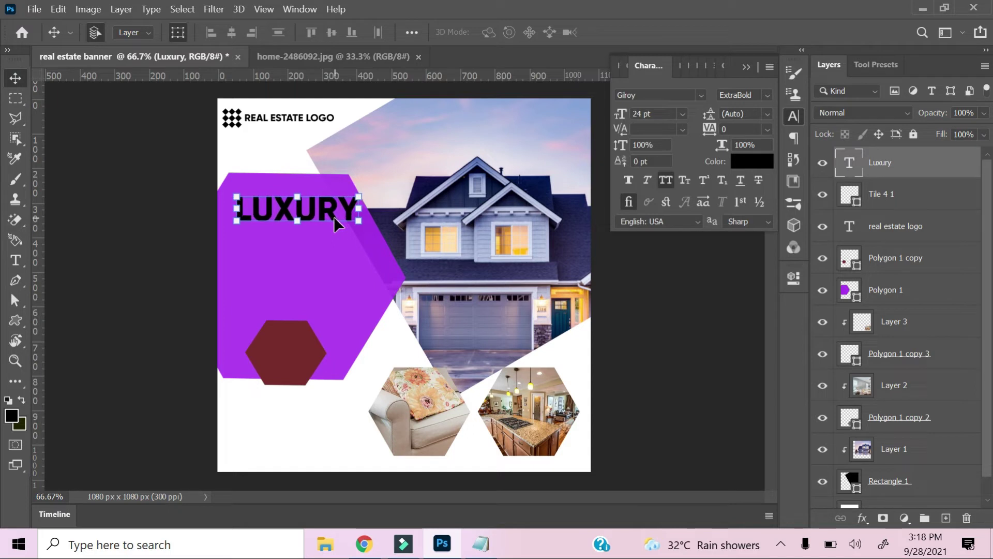
key("Up")
key("Up")
key("Up")
key("Up")
key("Up")
key("Up")
key("Up")
key("Up")
key("Up")
key("Up")
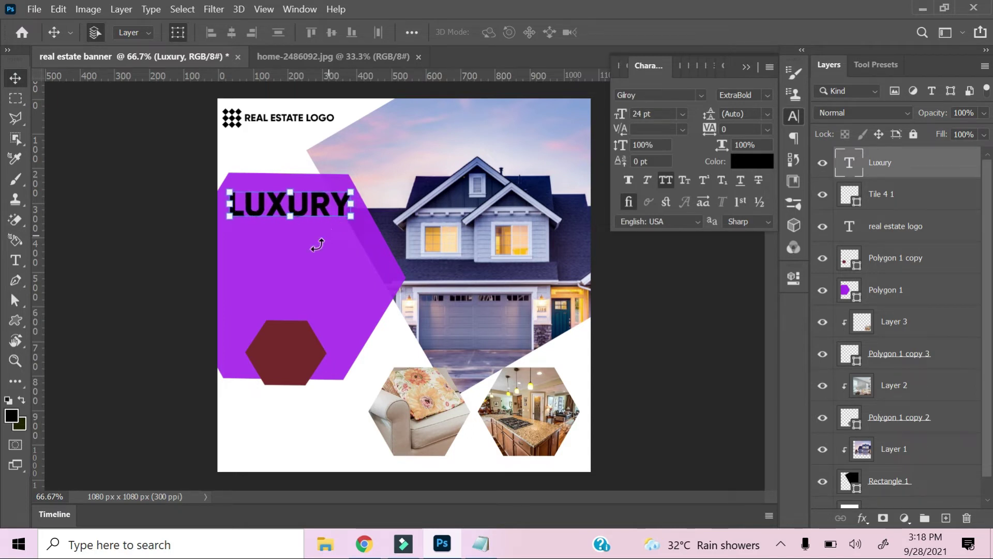
Start a new, smaller text line below LUXURY.
key("t")
left_click(280, 241)
key("ctrl+shift+comma")
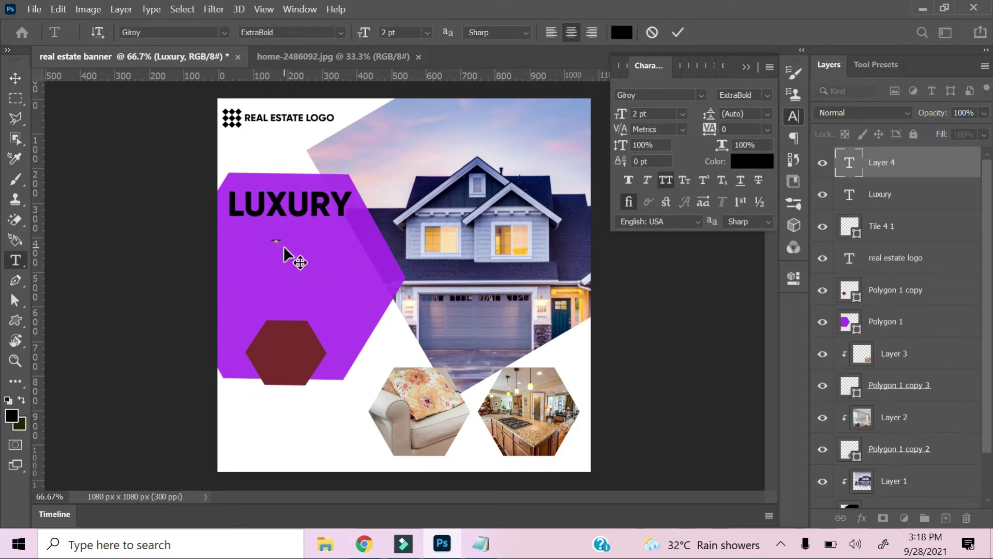
Enlarge the HOUSE text and place it under LUXURY.
left_click(15, 82)
left_click_drag(280, 247, 269, 230)
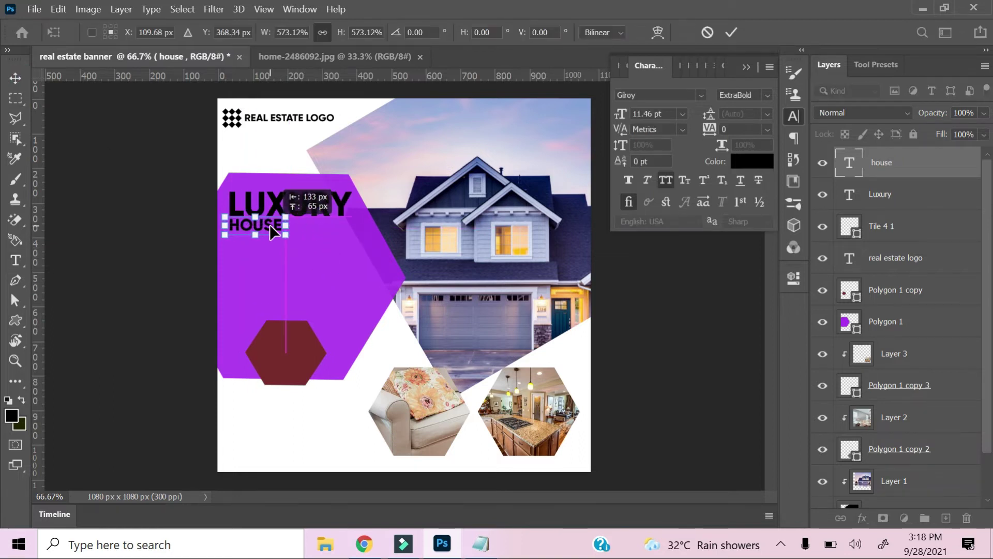
key("Up")
key("Up")
key("Right")
key("Right")
key("Right")
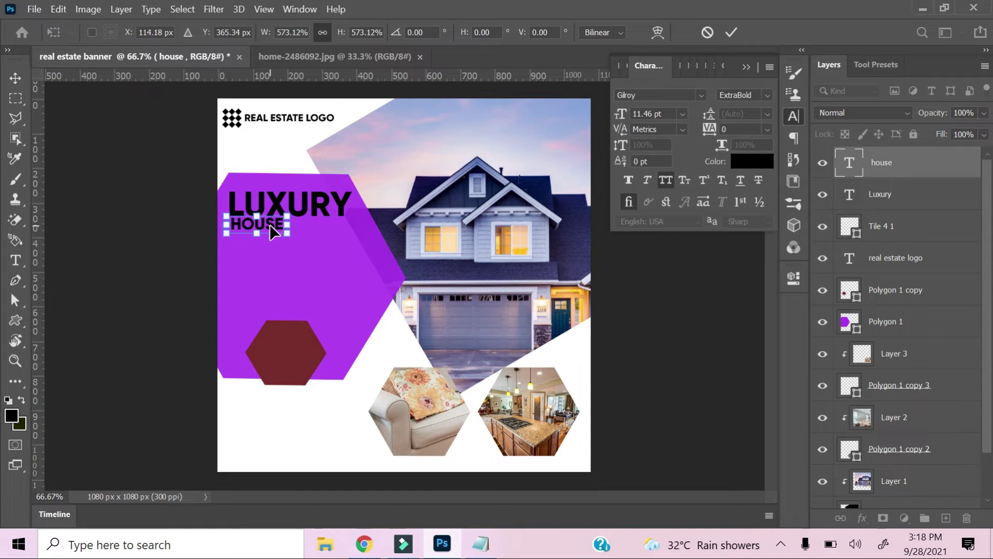
left_click(17, 83)
left_click(303, 297)
left_click(266, 224)
Duplicate the HOUSE layer, slide the copy right, and retype it as FOR.
key("ctrl+j")
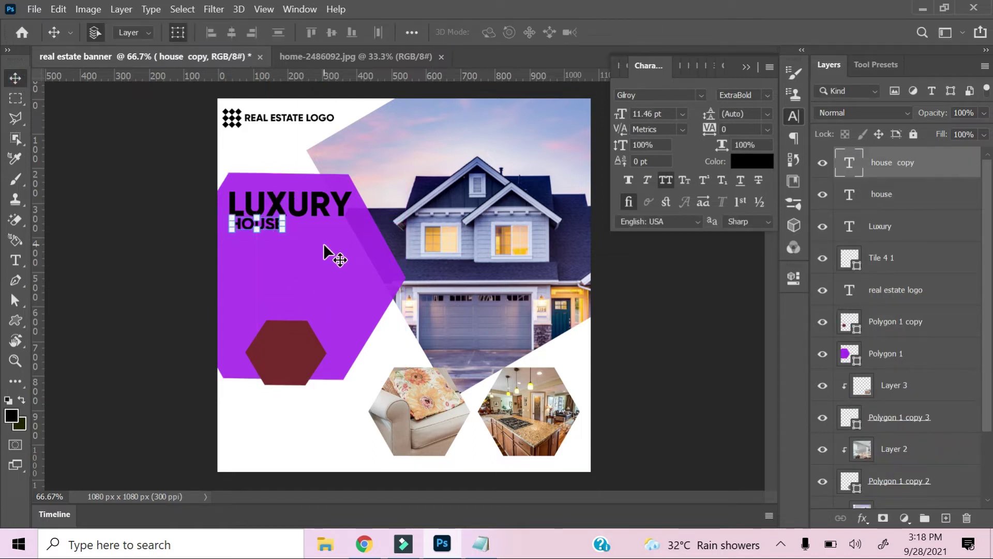
key("Right")
key("Right")
key("Right")
key("Right")
key("Right")
key("Right")
key("Right")
key("Right")
key("Right")
key("Right")
key("Right")
key("Right")
key("Right")
key("Right")
key("Right")
key("Right")
key("Right")
key("Right")
key("Right")
key("Right")
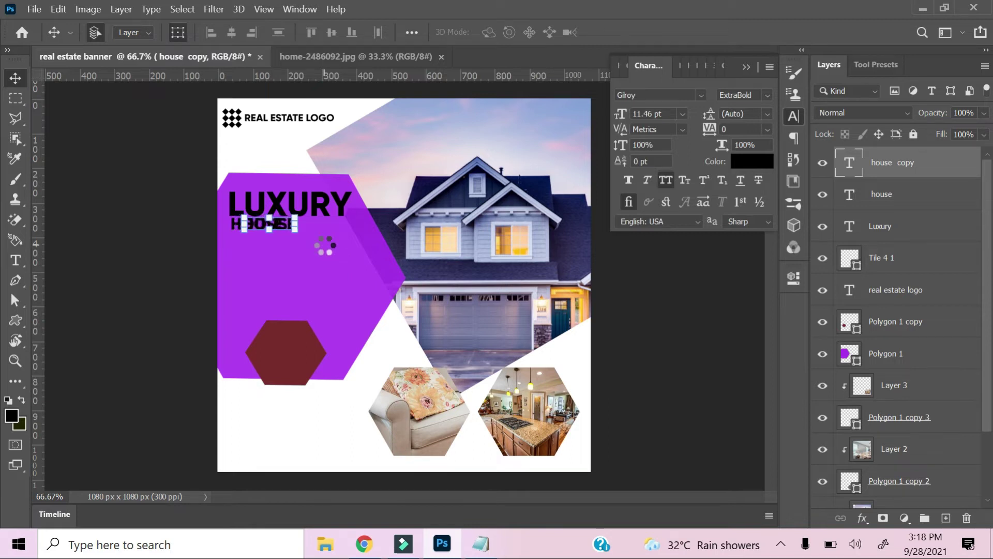
key("Right")
key("Right")
key("Right")
key("Right")
key("Right")
key("Right")
key("Right")
key("Right")
key("Right")
key("Right")
key("Right")
key("Right")
key("Right")
key("Right")
key("Right")
key("Right")
key("Right")
key("Right")
key("Right")
key("Right")
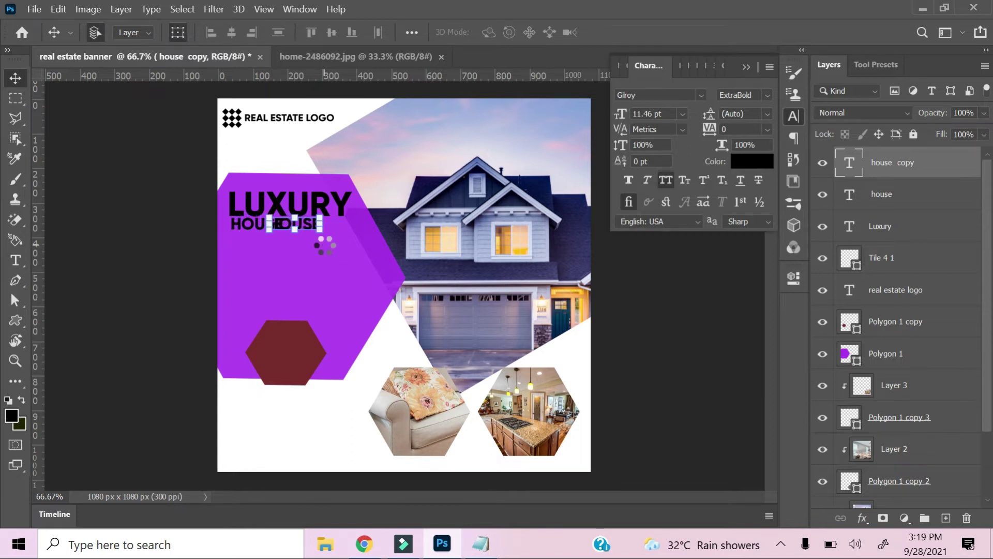
key("t")
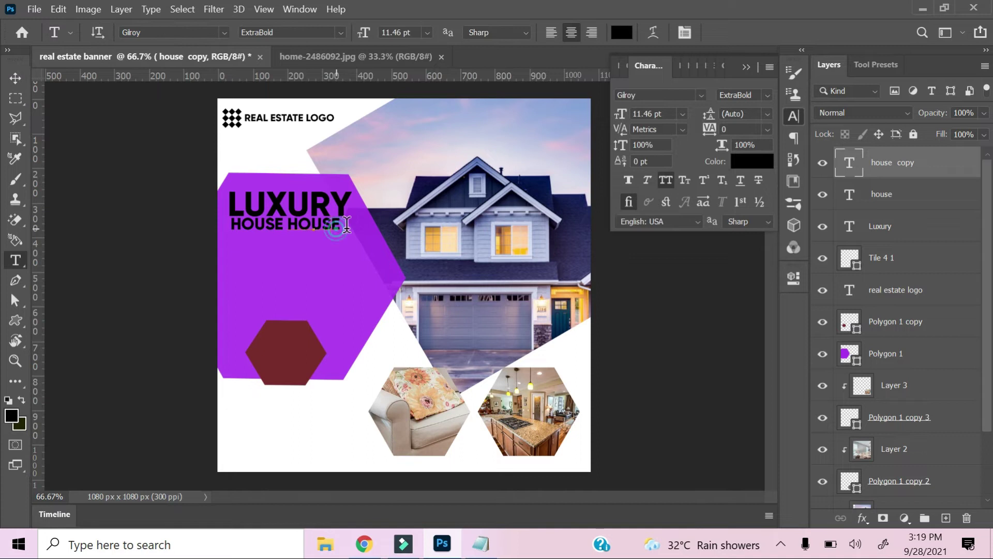
left_click(336, 228)
key("ctrl+a")
type("FOR")
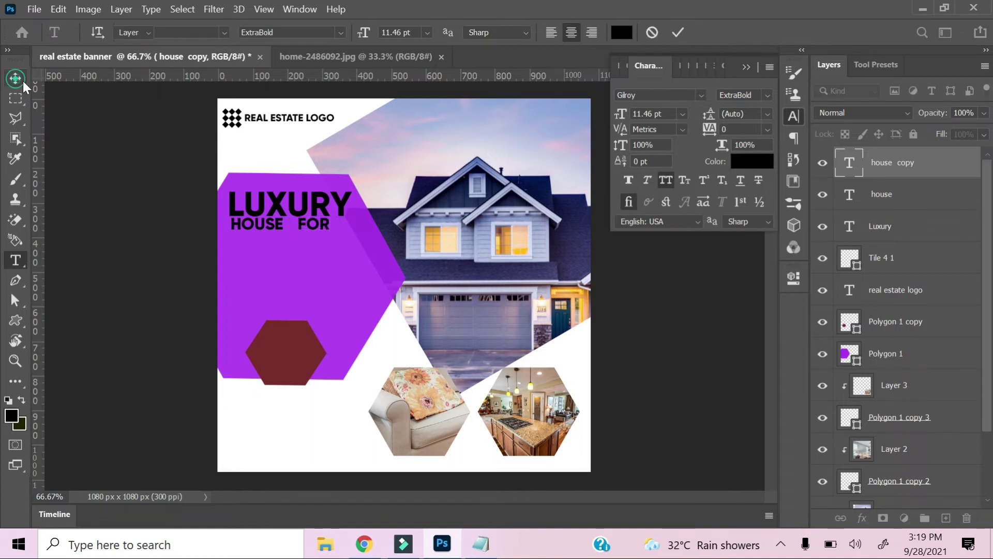
left_click(15, 79)
Set HOUSE to 23 pt and move it below FOR.
left_click(260, 228)
left_click(340, 197)
left_click(318, 206)
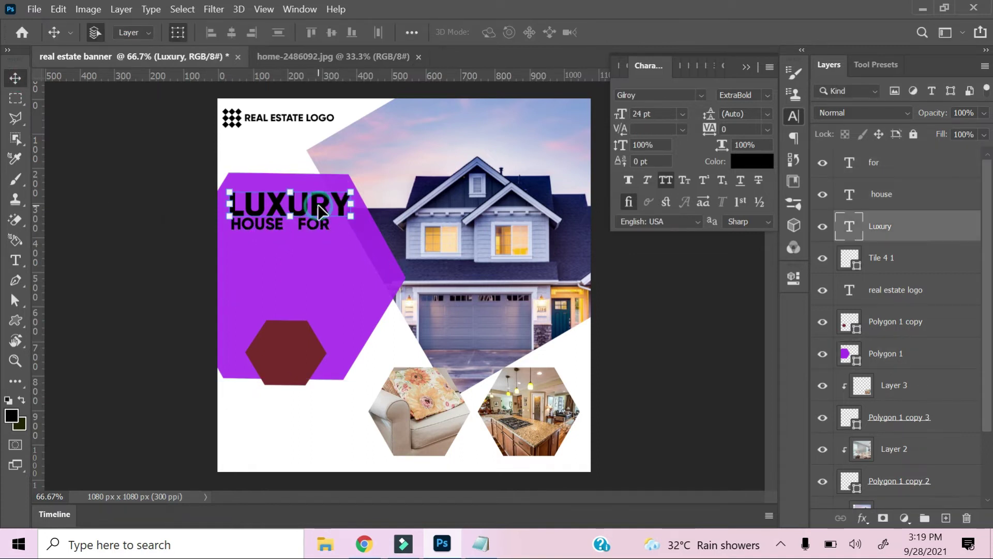
left_click(905, 203)
type("23")
key("Return")
left_click(323, 227)
left_click(854, 163)
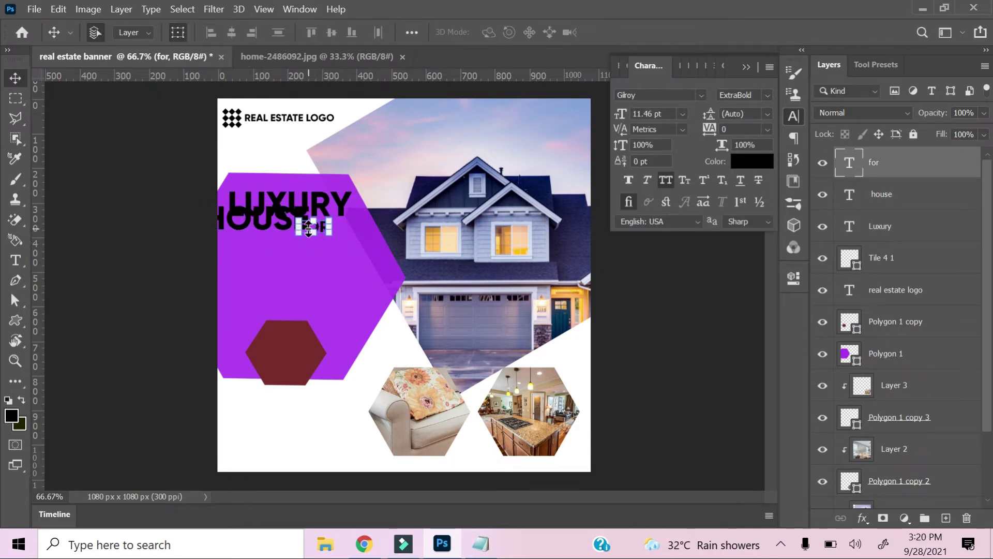
left_click(900, 201)
left_click_drag(300, 231, 297, 313)
Stack HOUSE directly under LUXURY and FOR under HOUSE, then duplicate the FOR layer.
key("ctrl+plus")
key("ctrl+plus")
left_click_drag(301, 265, 590, 374)
left_click_drag(432, 265, 644, 509)
left_click_drag(443, 448, 479, 242)
left_click_drag(594, 427, 380, 324)
key("ctrl+j")
Retype the duplicate FOR layer as SALE.
key("t")
double_click(365, 322)
type("SALE")
left_click(15, 78)
Set FOR and SALE to 24 pt and position them as one line under HOUSE.
left_click(892, 194, "shift")
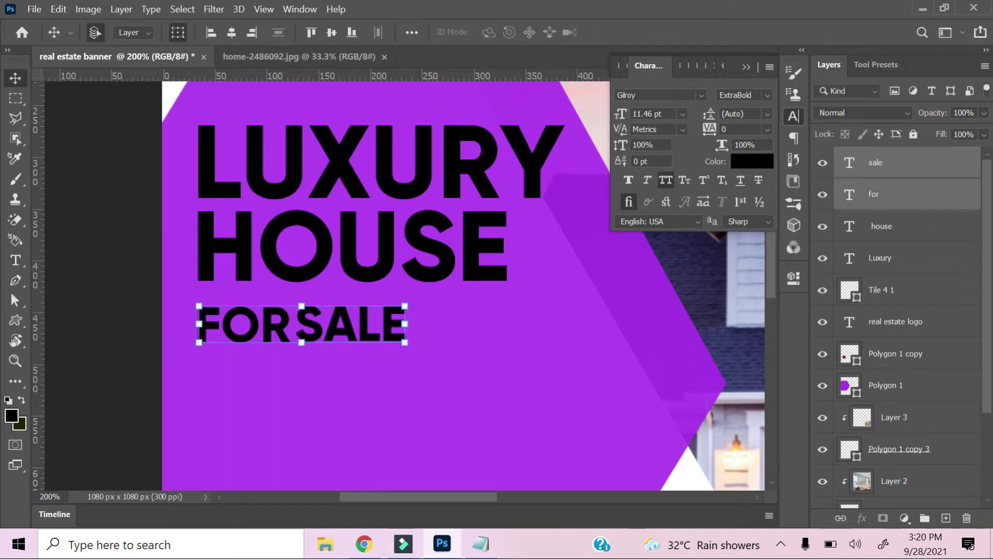
type("24")
key("Return")
left_click_drag(379, 333, 525, 352)
left_click(947, 283)
left_click(904, 166)
key("Right")
key("Right")
key("Right")
key("Right")
key("Right")
key("Right")
key("Right")
key("Right")
left_click(313, 335)
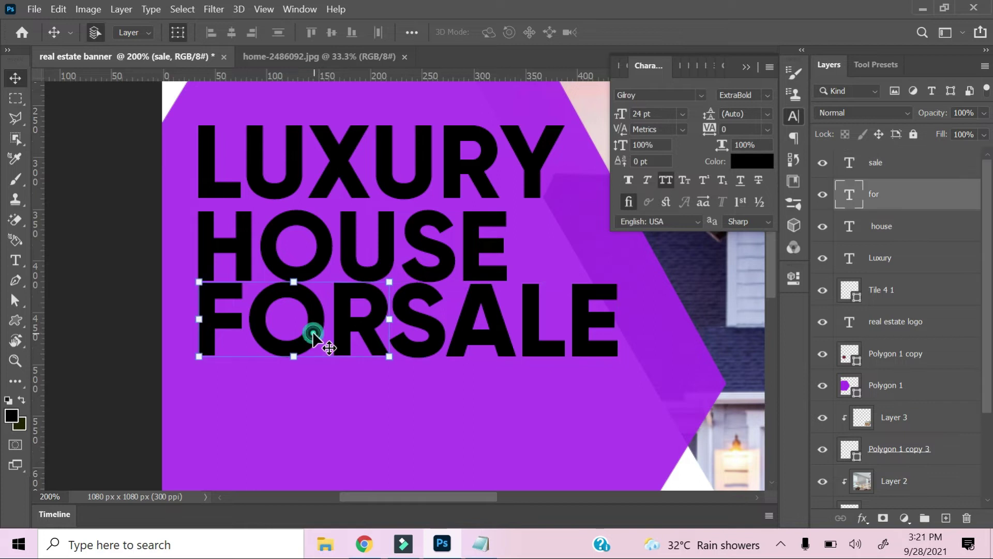
left_click(936, 169, "shift")
key("Down")
key("Down")
key("Down")
key("Down")
key("Down")
key("Down")
key("Down")
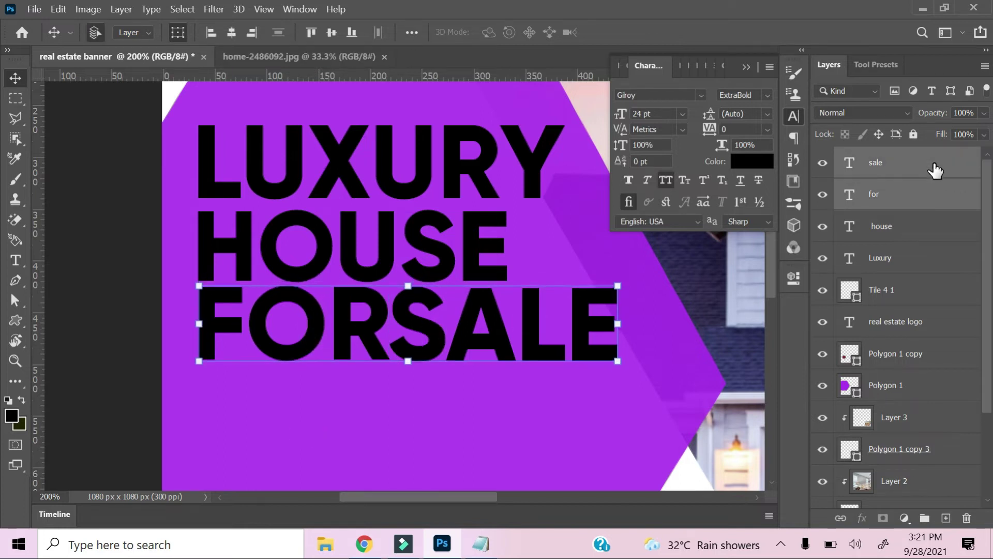
left_click(505, 417)
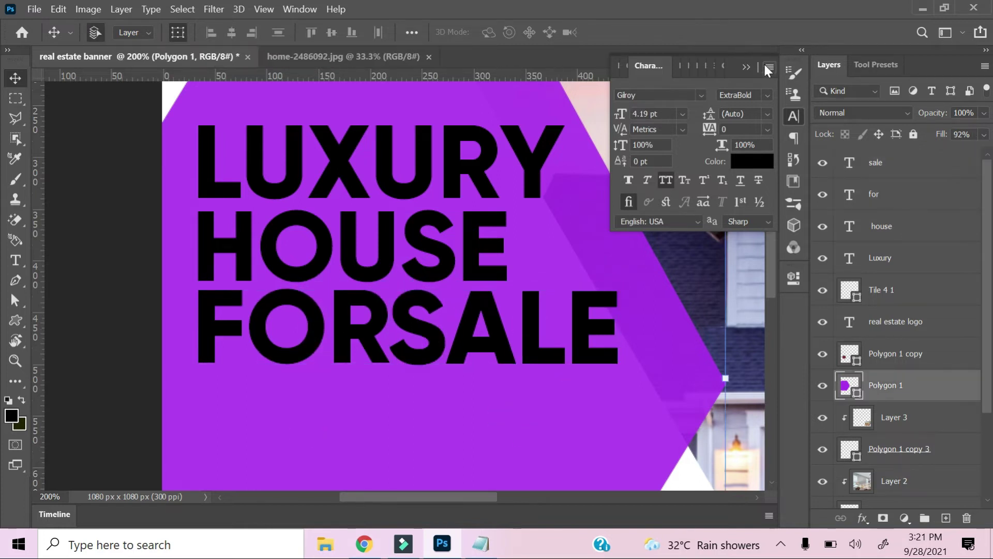
Scale the LUXURY, house, for and sale layers to about 113% and move them lower.
left_click(899, 264)
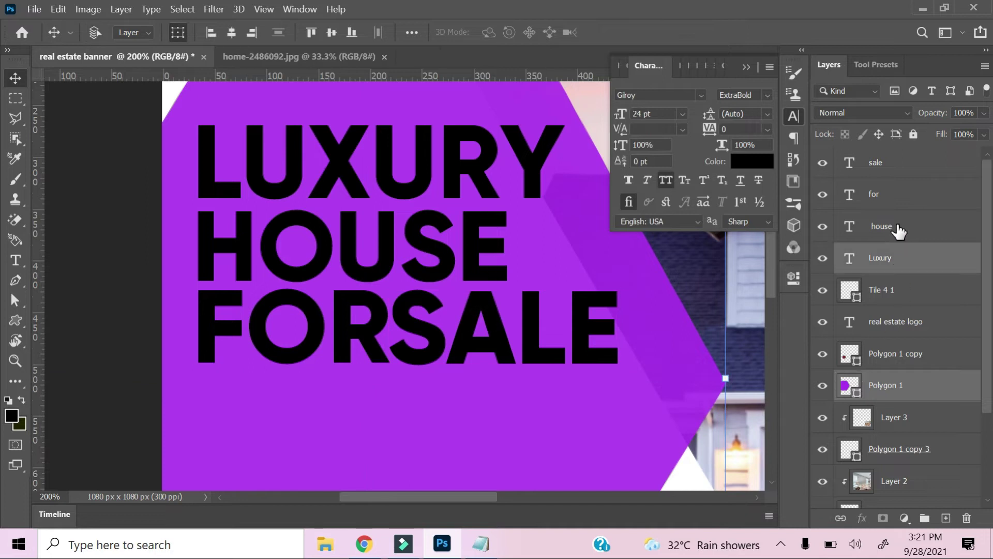
left_click(894, 166, "shift")
key("ctrl+minus")
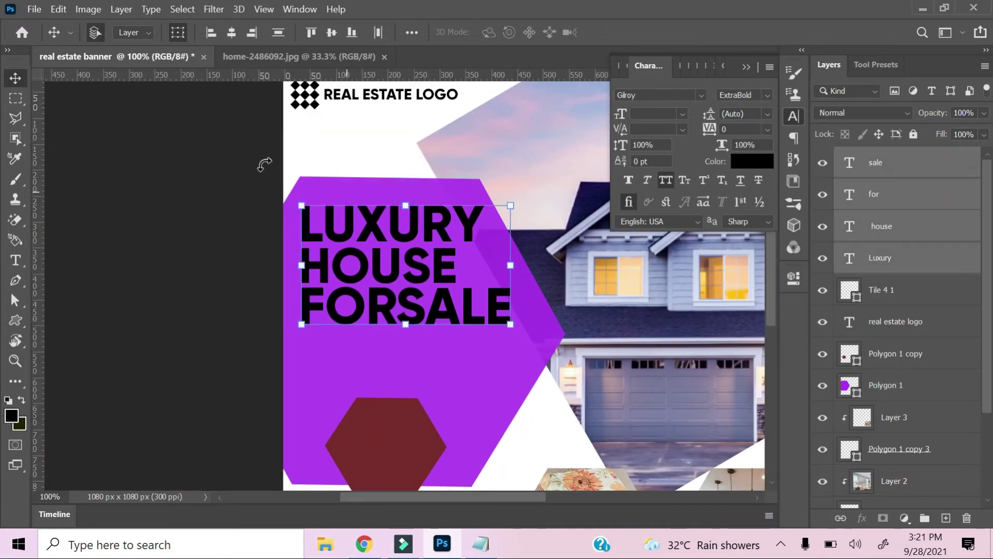
left_click(515, 197)
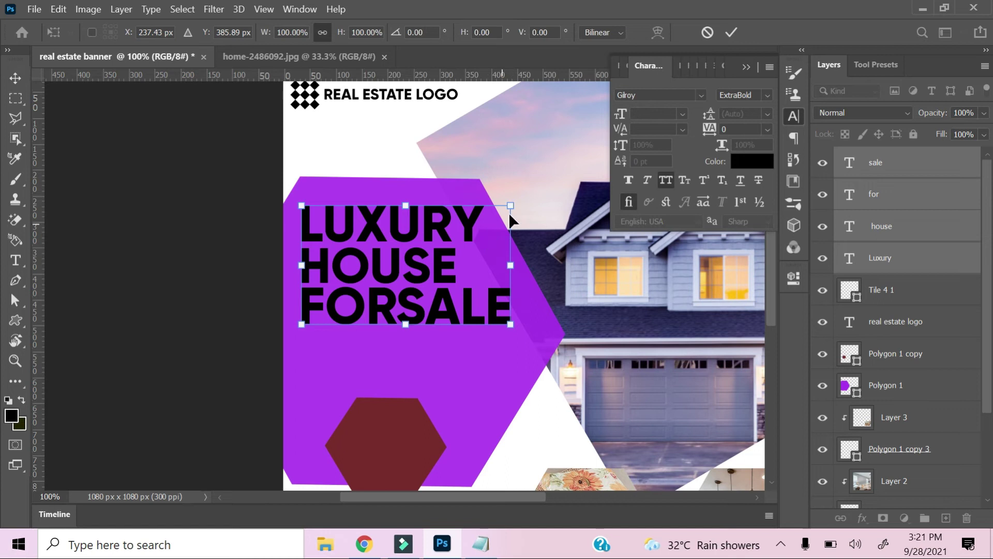
left_click_drag(508, 201, 536, 190)
left_click_drag(448, 259, 438, 311)
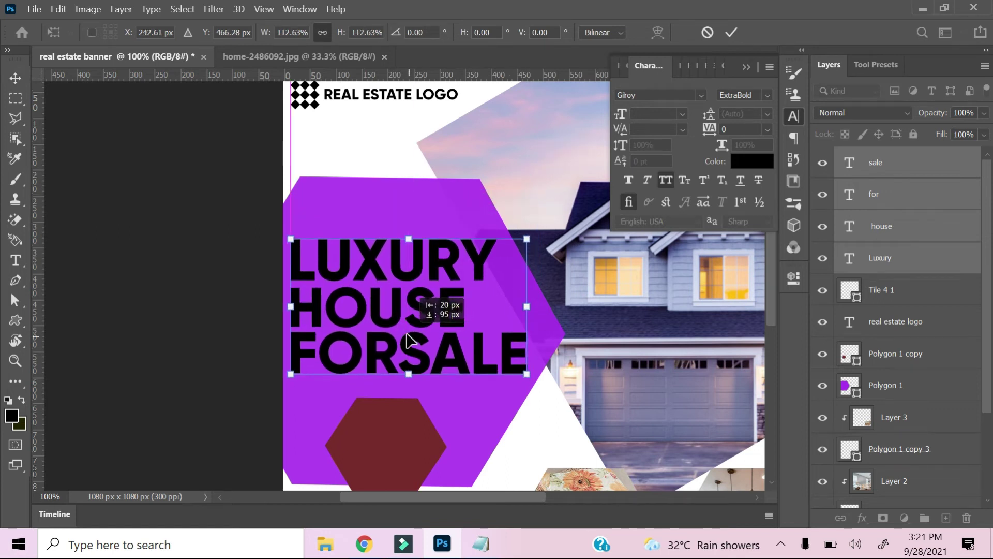
key("Return")
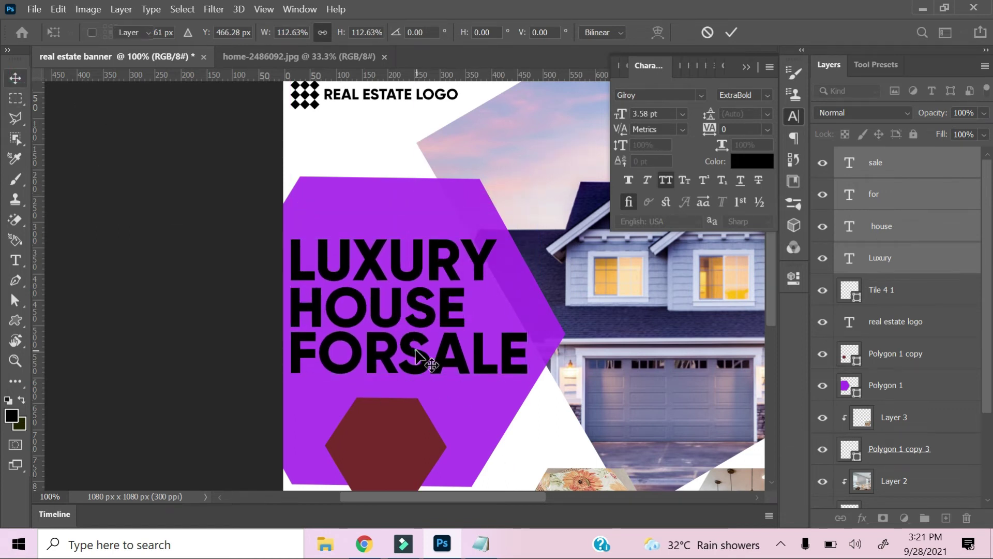
Select the SALE text and open the text colour picker.
left_click(417, 355)
left_click(455, 424)
left_click(434, 356)
left_click(743, 175)
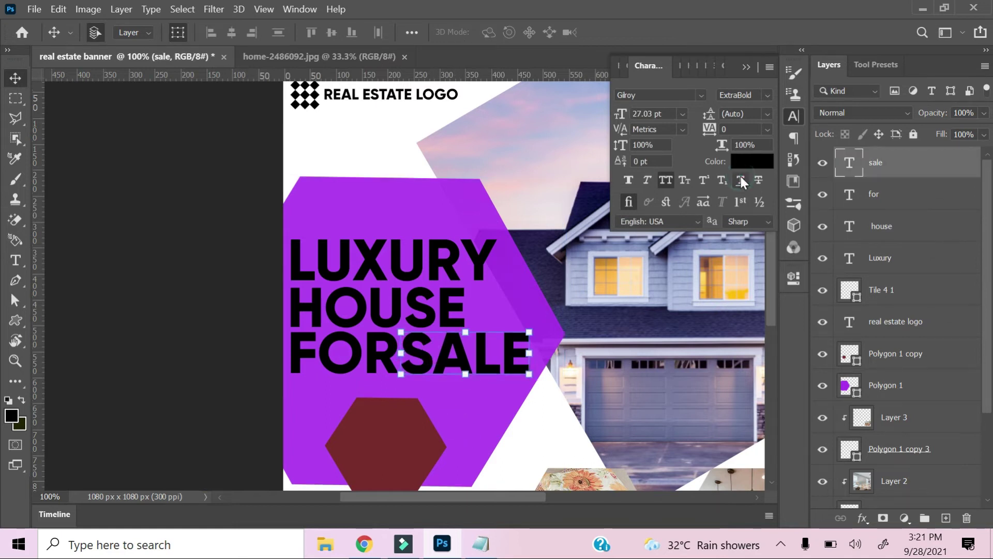
left_click(749, 159)
Change the LUXURY text colour to pure white.
left_click(587, 129)
left_click(365, 270)
left_click(752, 161)
left_click(261, 115)
left_click_drag(261, 115, 245, 108)
left_click(602, 100)
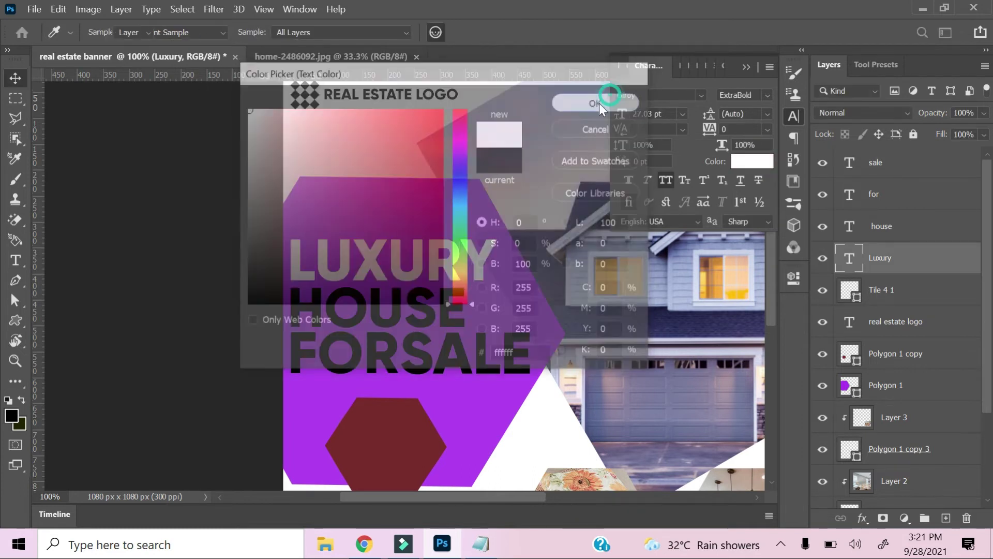
Colour the HOUSE and FOR text white using ffffff.
left_click(408, 304)
left_click(763, 160)
type("ffffff")
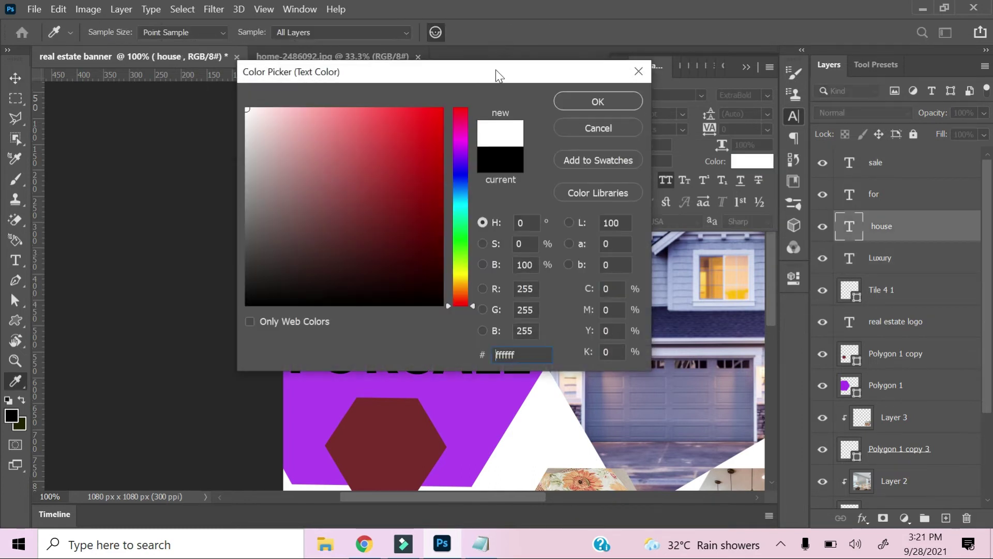
key("Return")
left_click(383, 356)
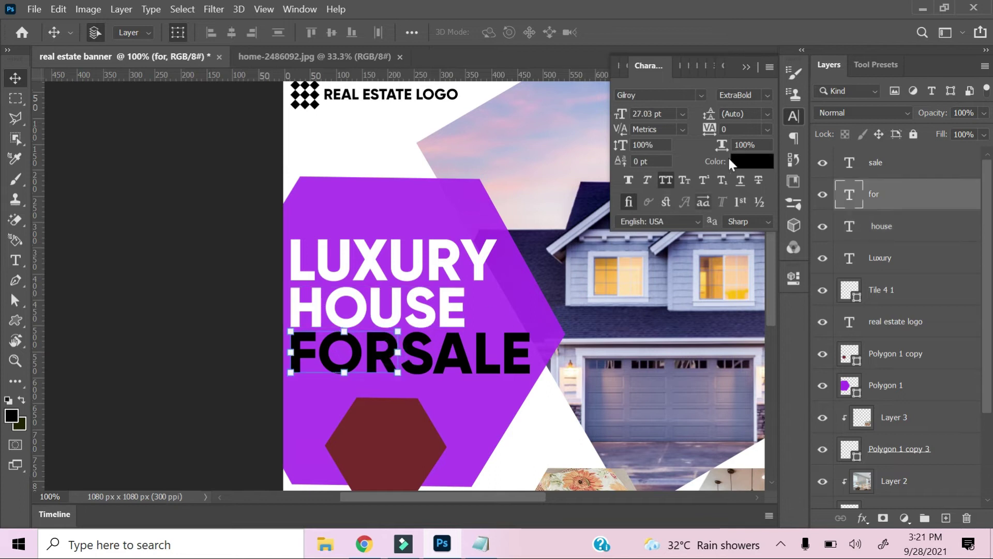
left_click(753, 160)
type("ffffff")
left_click(600, 101)
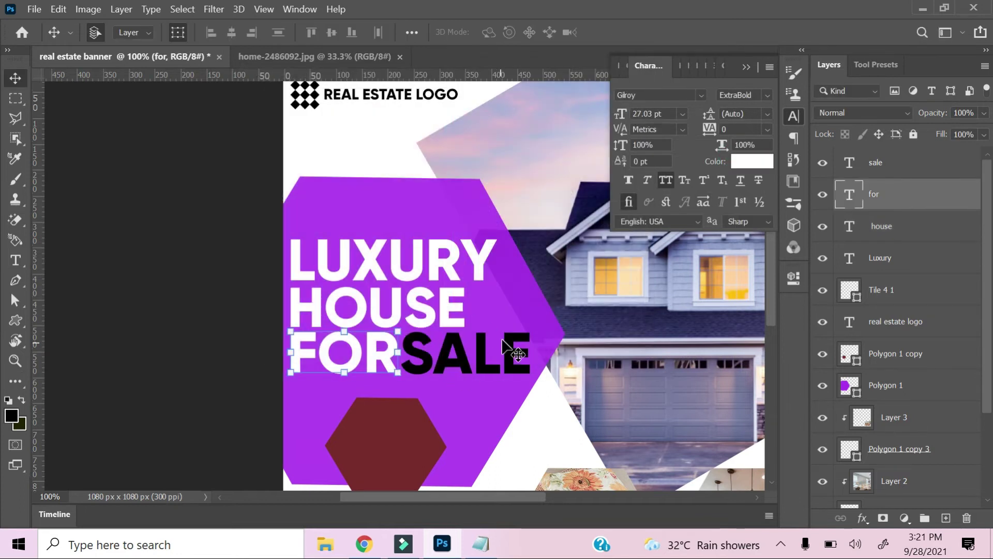
Select SALE, leaving it black, and add a new empty layer at the top.
left_click(461, 359)
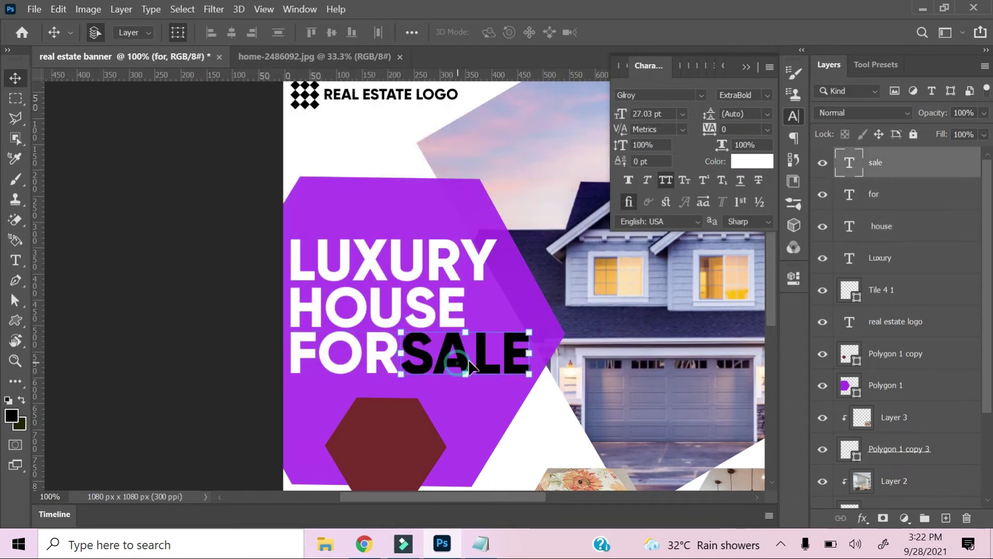
scroll(905, 352, "down", 2)
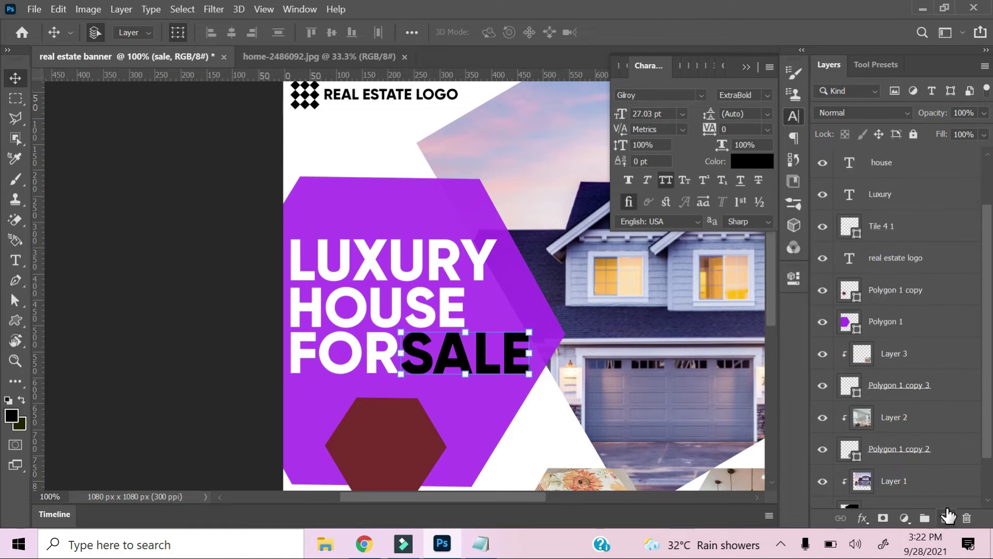
left_click(948, 518)
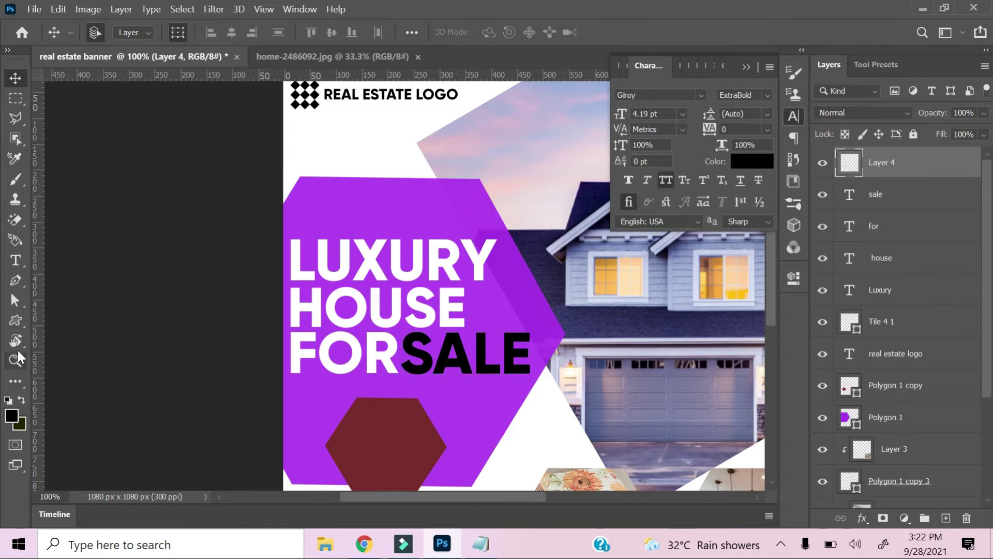
right_click(16, 320)
Draw a black rectangle and transform it into a flat box over SALE.
left_click(67, 318)
left_click_drag(403, 338, 454, 365)
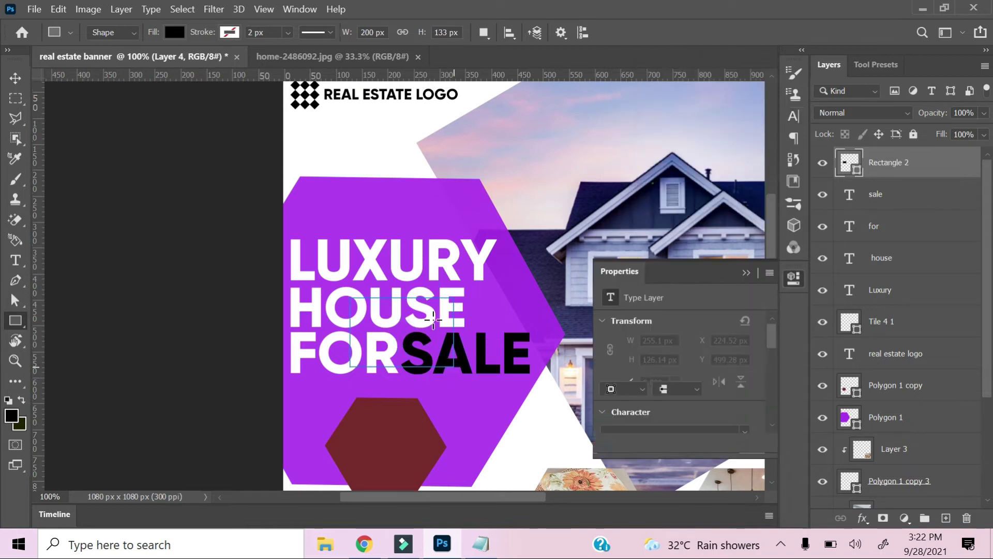
left_click(747, 273)
key("ctrl+t")
left_click_drag(396, 342, 458, 166)
key("ctrl+plus")
key("ctrl+plus")
left_click_drag(509, 415, 512, 331)
left_click_drag(524, 278, 598, 280)
left_click_drag(594, 279, 540, 280)
mouse_move(682, 274)
left_mouse_down()
mouse_move(769, 275)
mouse_move(698, 269)
left_mouse_up()
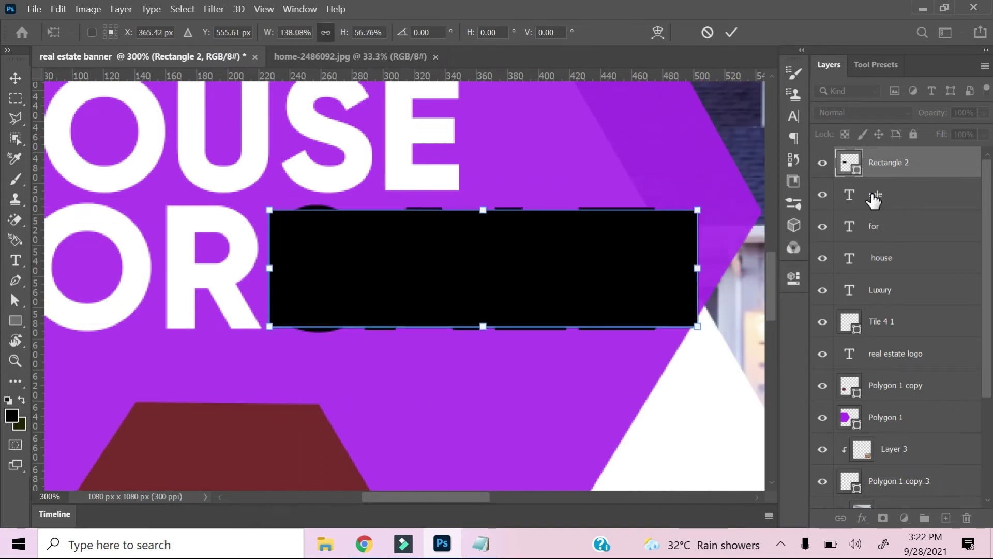
left_click(874, 201)
Keep SALE white and move its layer above the black box.
left_click(794, 116)
left_click(752, 160)
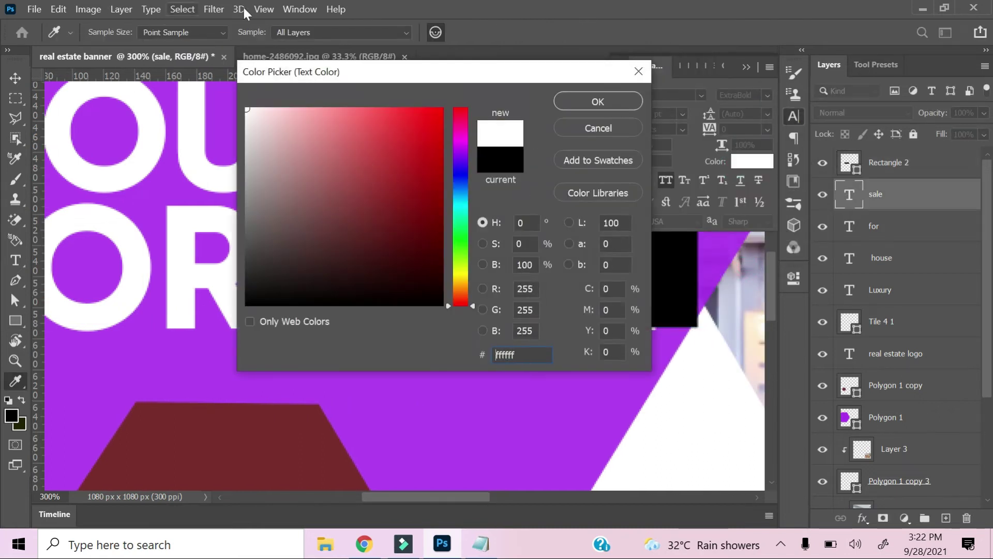
left_click(580, 103)
left_click(745, 64)
left_click_drag(877, 158, 878, 154)
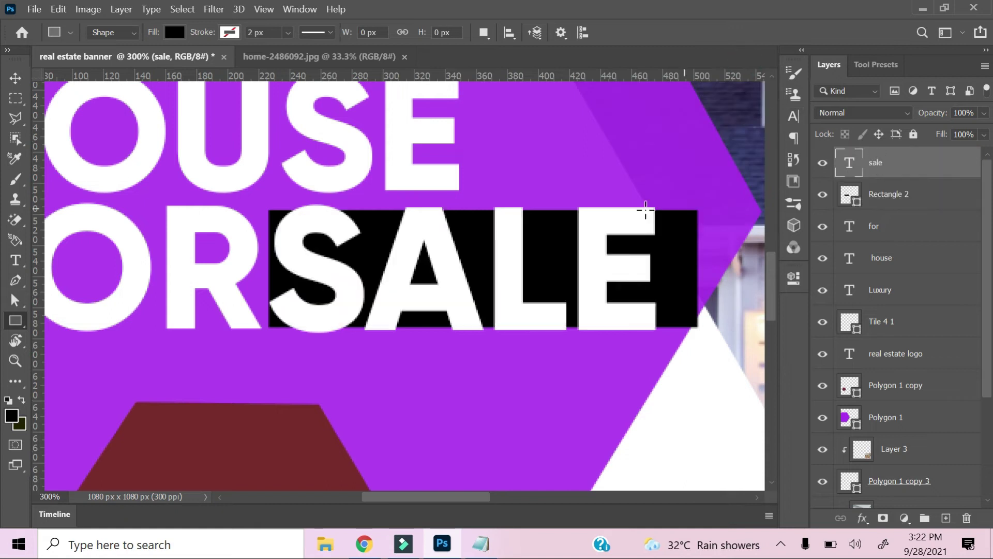
Resize the black box to frame SALE tightly on all sides.
key("v")
left_click(676, 288)
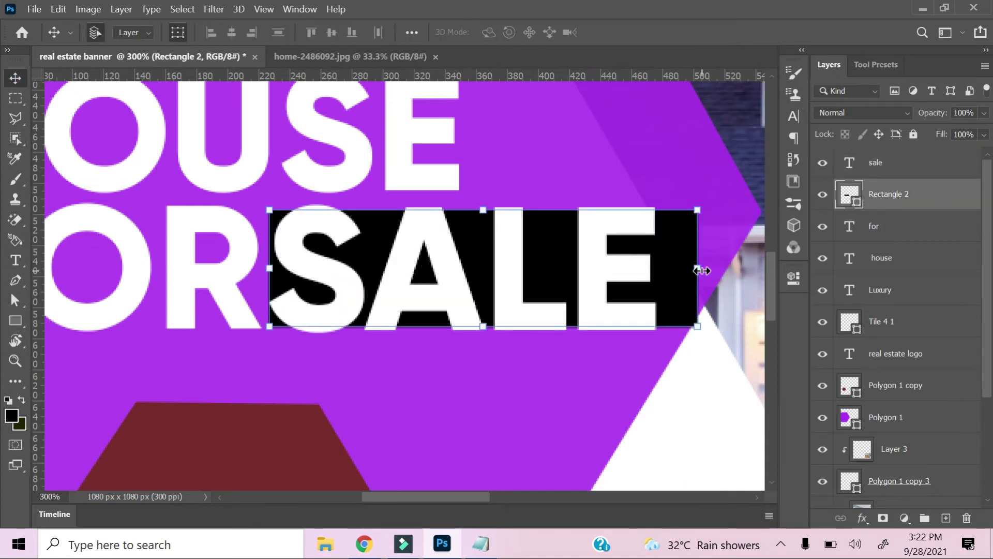
left_click_drag(700, 268, 668, 269)
left_click_drag(468, 326, 463, 333)
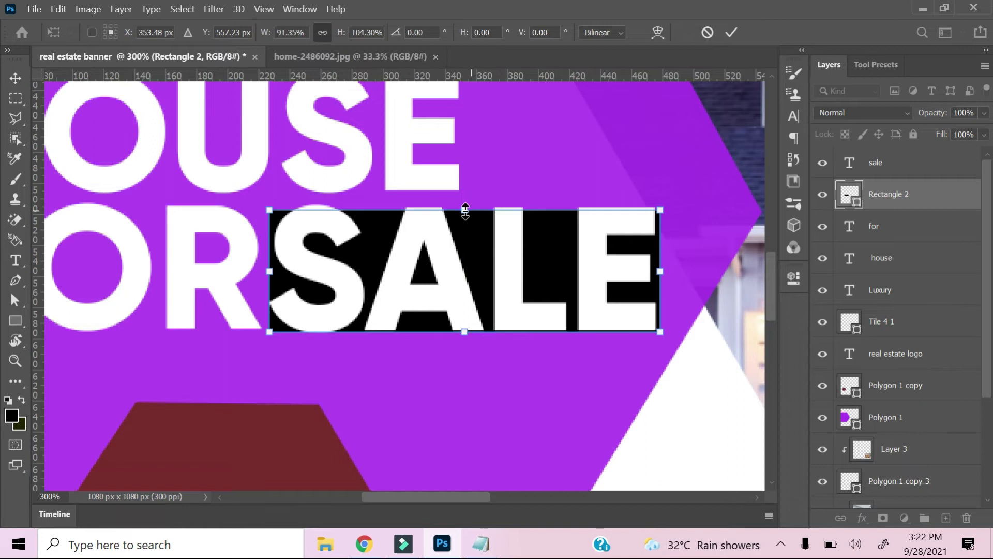
left_click_drag(463, 211, 455, 205)
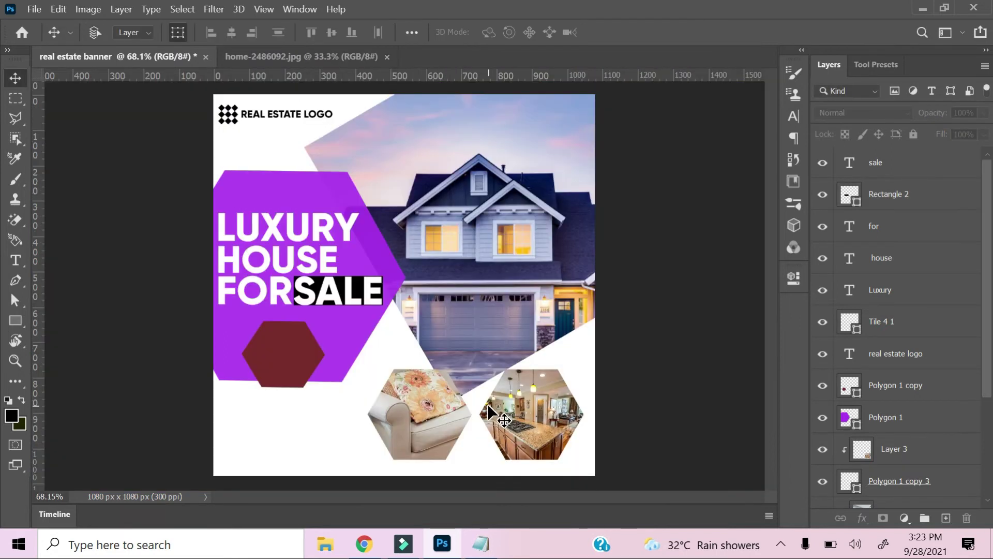
scroll(489, 414, "up", 5)
Select the FOR headline text and highlight the 'price start from' line in the notes.
left_click(377, 202)
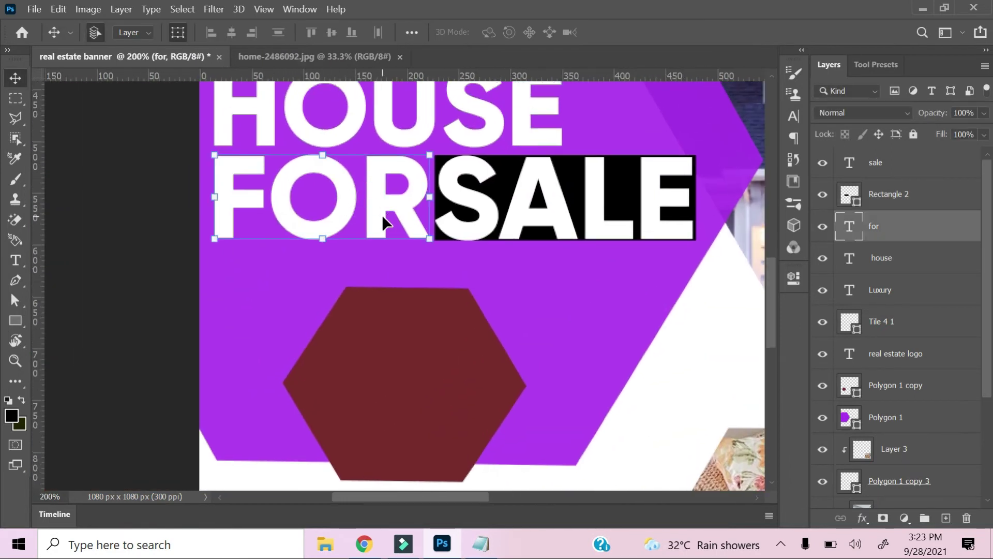
left_click(481, 544)
left_click(776, 184)
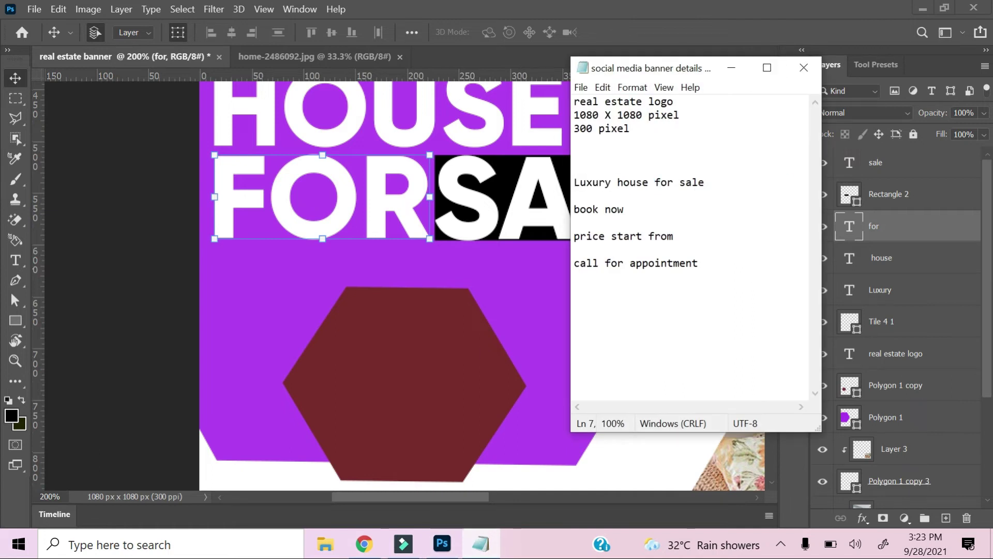
left_click_drag(681, 236, 593, 236)
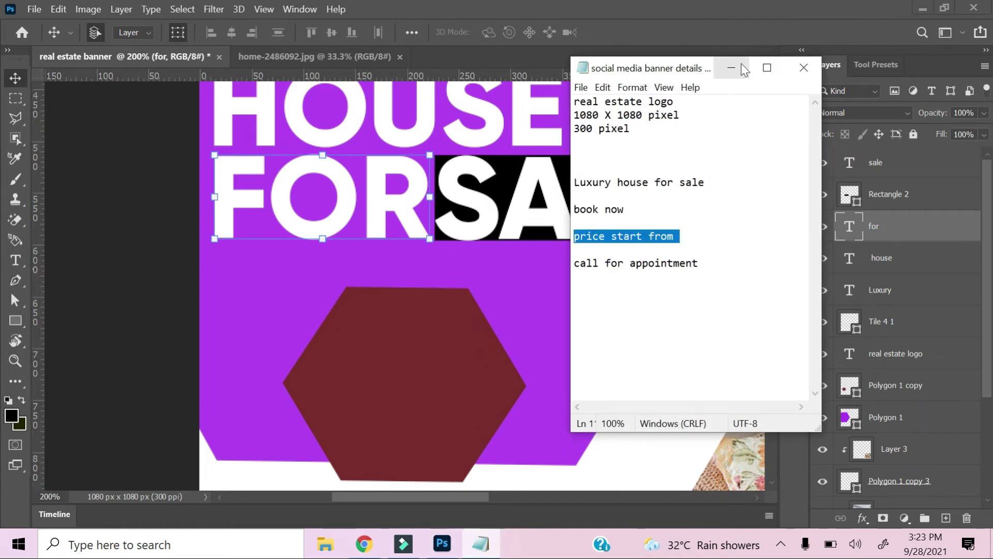
left_click(743, 68)
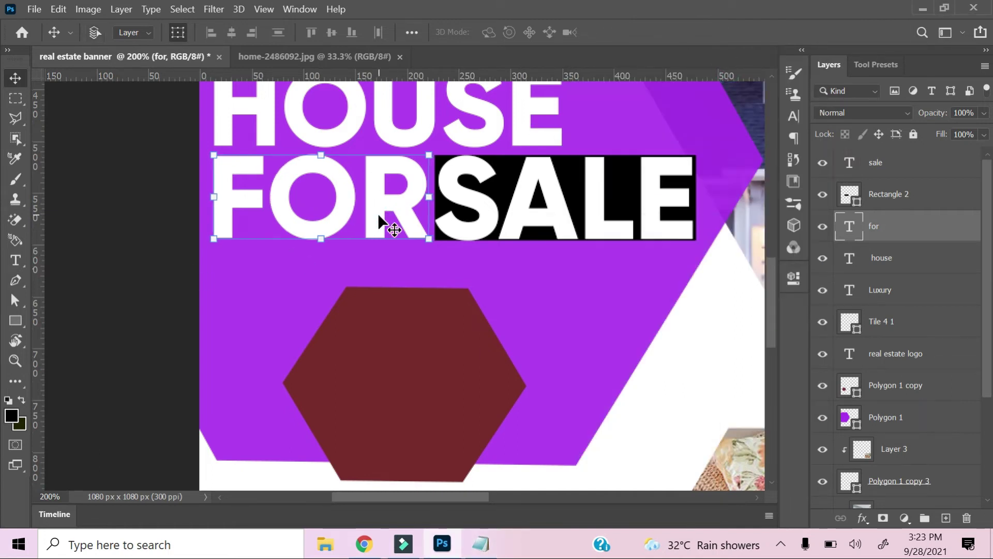
Duplicate the FOR text layer and move the copy onto the maroon hexagon.
key("ctrl+j")
left_click_drag(378, 213, 428, 366)
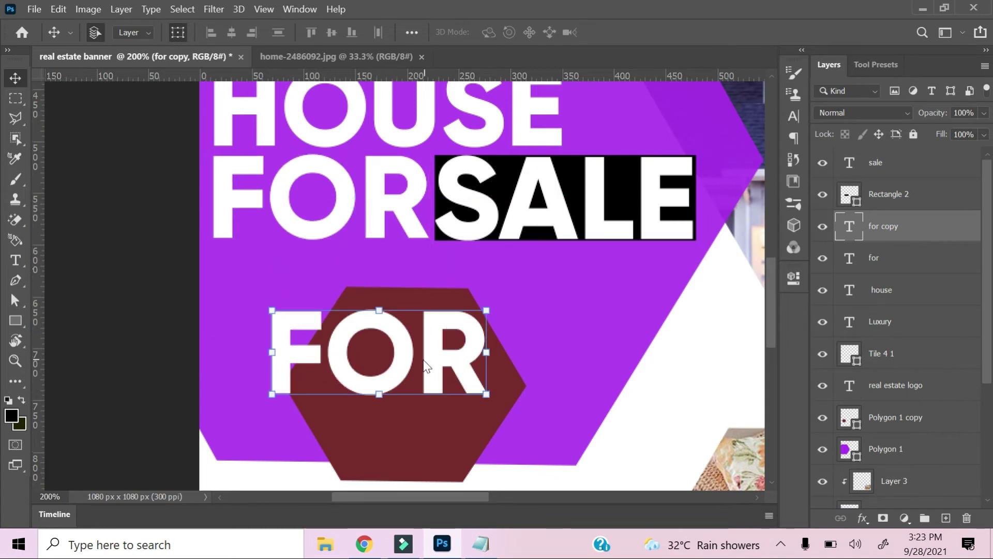
double_click(426, 364)
key("ctrl+a")
type("HOUSE")
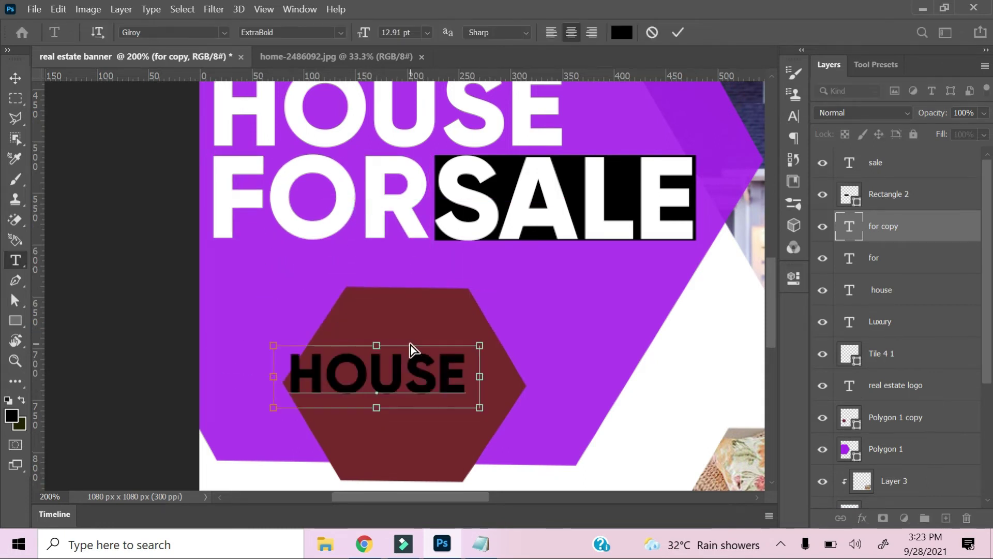
key("ctrl+z")
Copy 'price start from' from the notes and paste it into the copied text.
left_click(481, 544)
left_click_drag(684, 236, 580, 236)
right_click(580, 238)
left_click(508, 279)
left_click(434, 339)
right_click(433, 340)
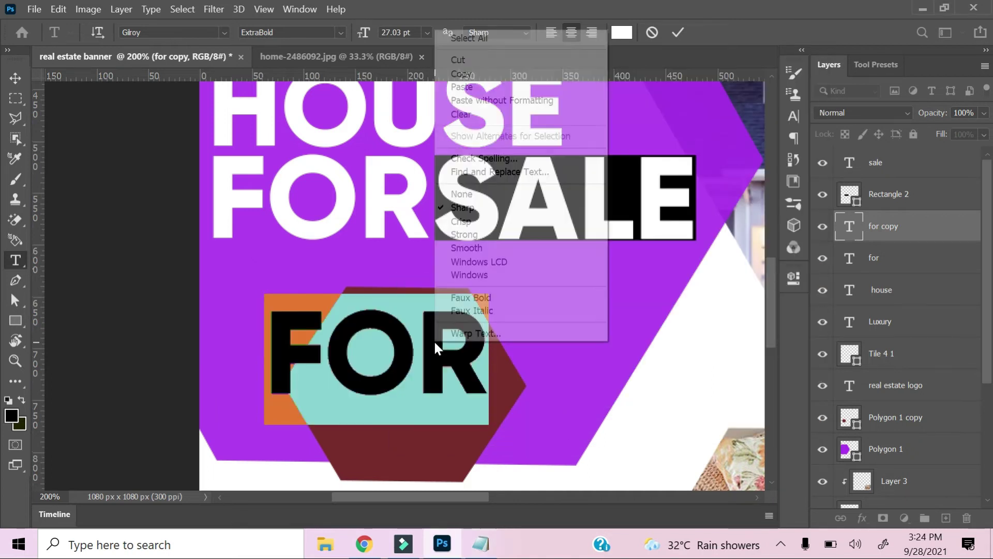
left_click(462, 86)
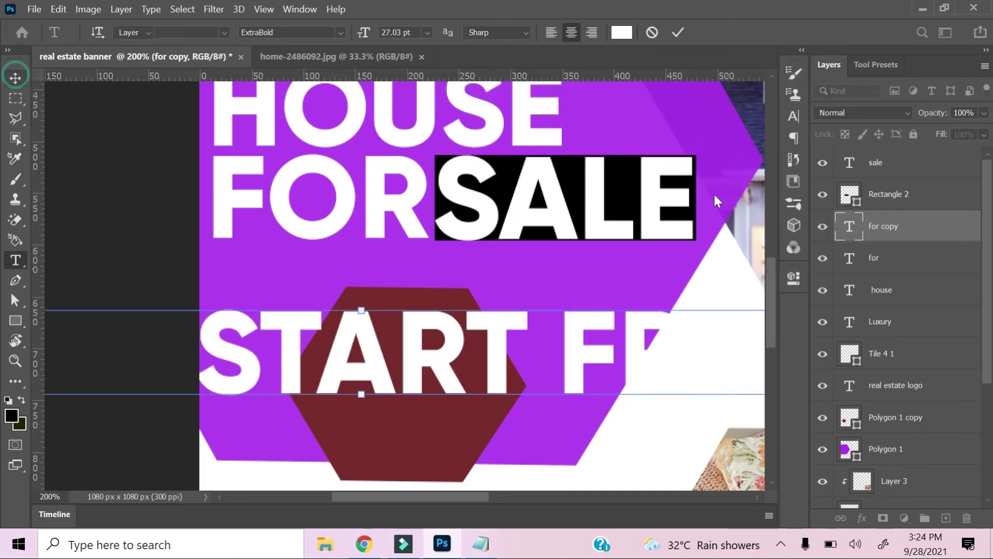
left_click(794, 115)
Set the price text size to 7 pt.
type("1")
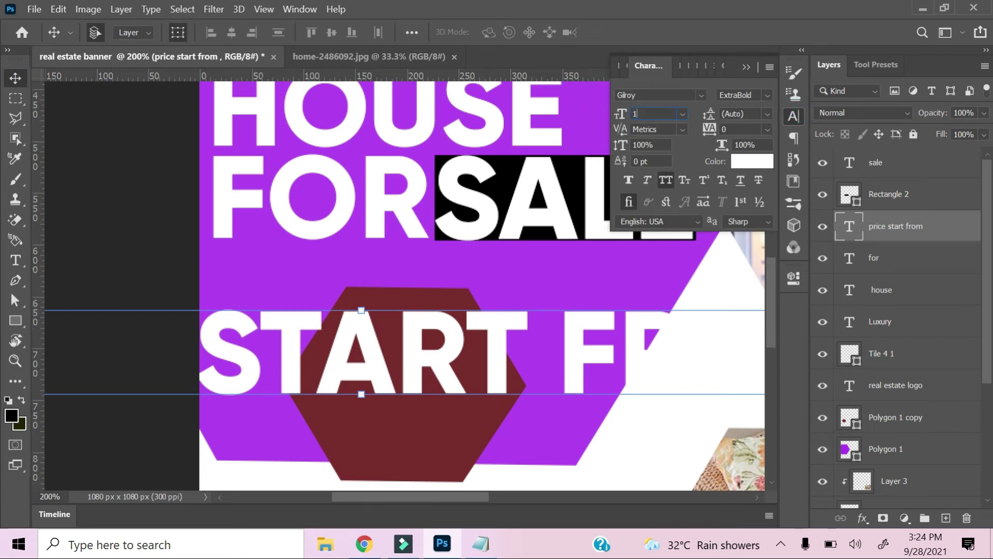
type("0")
key("Return")
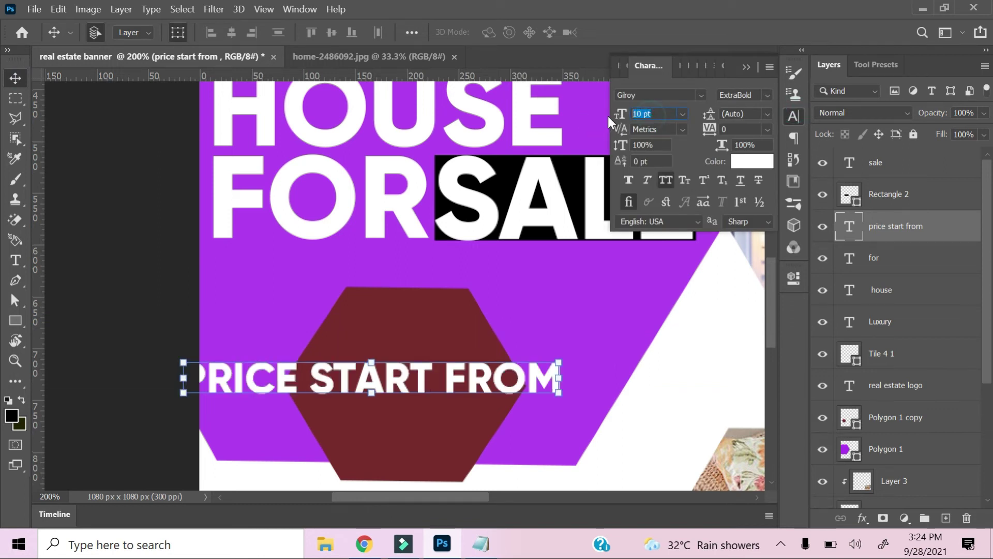
type("7")
key("Return")
Move the price text over the hexagon and split it into two lines before FROM.
left_click_drag(412, 382, 455, 331)
key("t")
left_click(480, 331)
key("Return")
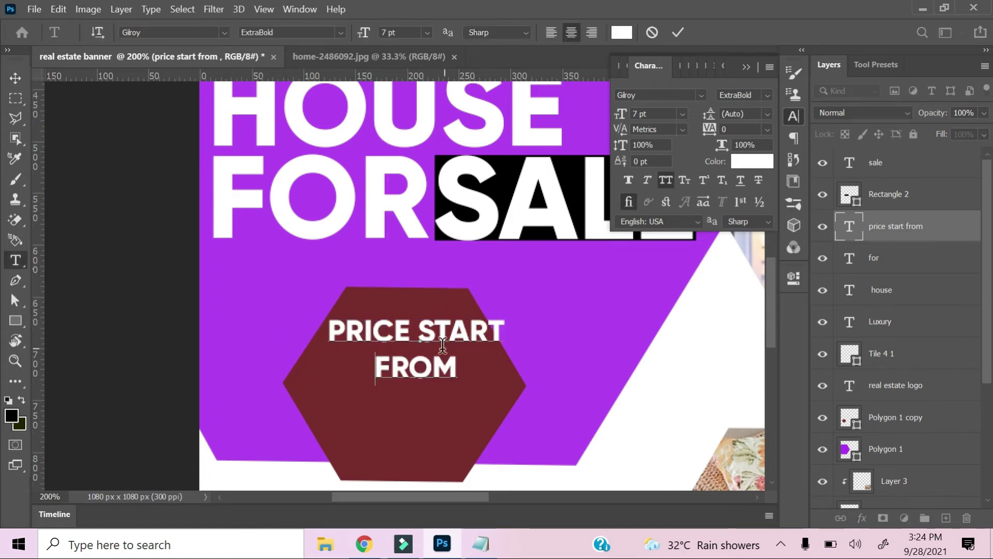
left_click(15, 78)
left_click_drag(433, 329, 425, 337)
key("Left")
key("Left")
key("Left")
key("Left")
key("Up")
key("Up")
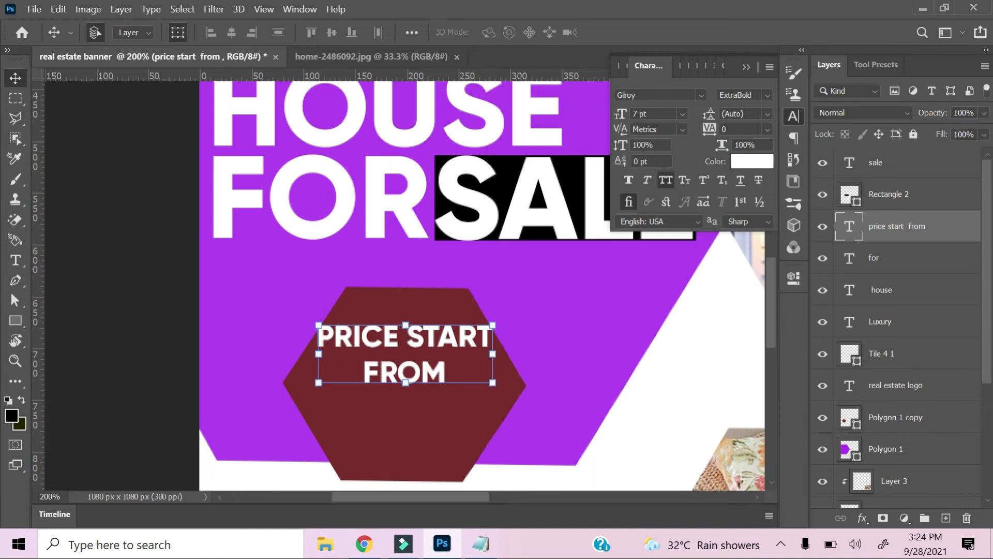
Shorten the maroon hexagon from the top and nudge the price text down.
left_click(431, 440)
left_click_drag(404, 281, 403, 311)
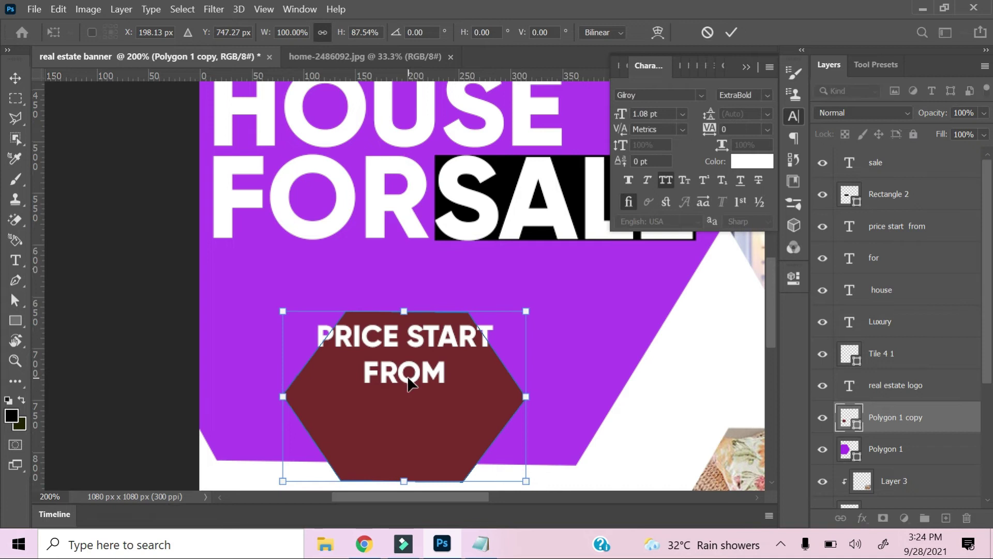
key("Return")
left_click(390, 368)
key("Down")
key("Down")
key("Down")
key("Down")
key("Down")
key("Down")
key("Down")
key("Down")
key("Down")
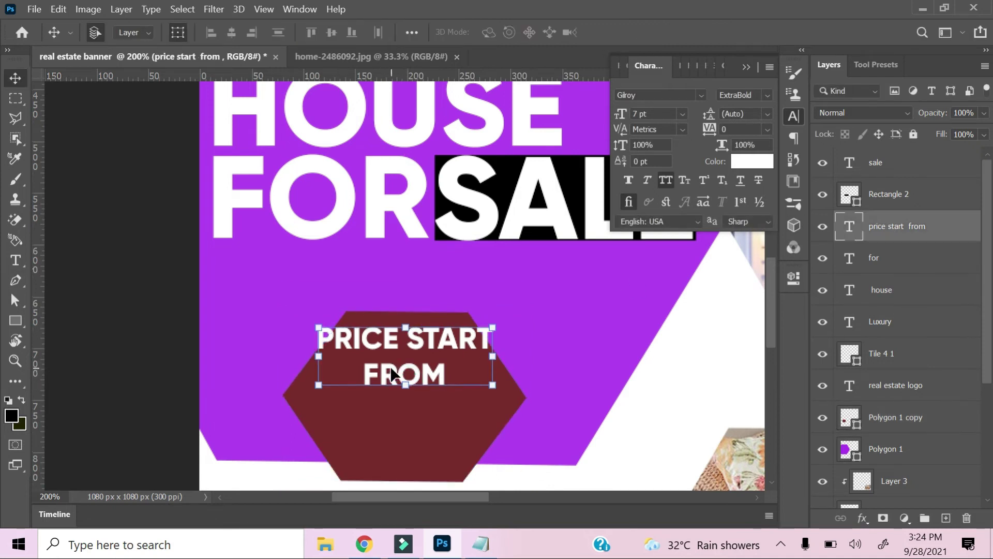
key("Down")
key("Down")
key("Down")
key("Down")
key("Down")
key("Down")
key("Down")
key("Down")
key("Down")
key("Down")
key("Down")
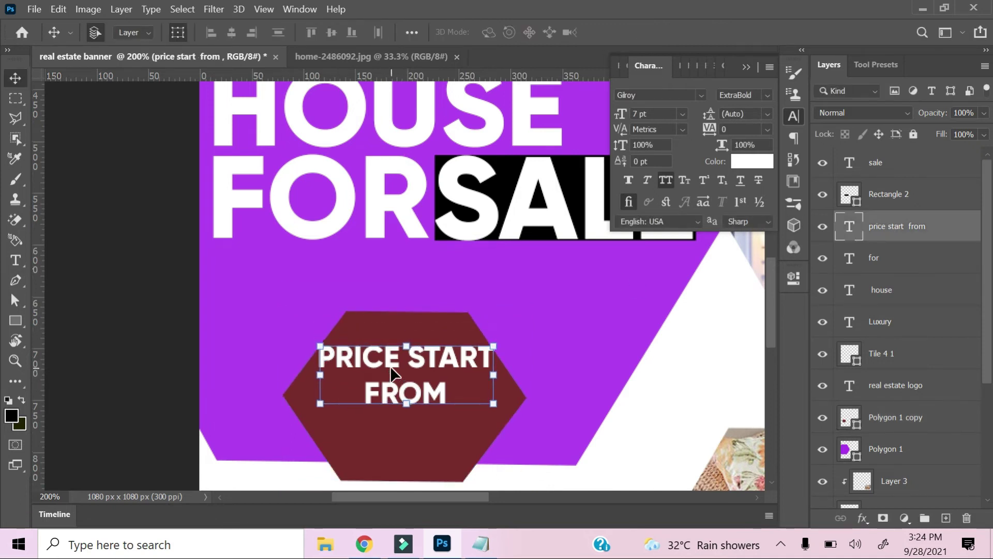
Nudge the price text down slightly, then select the $20,00,000 line in the notes.
key("m")
key("v")
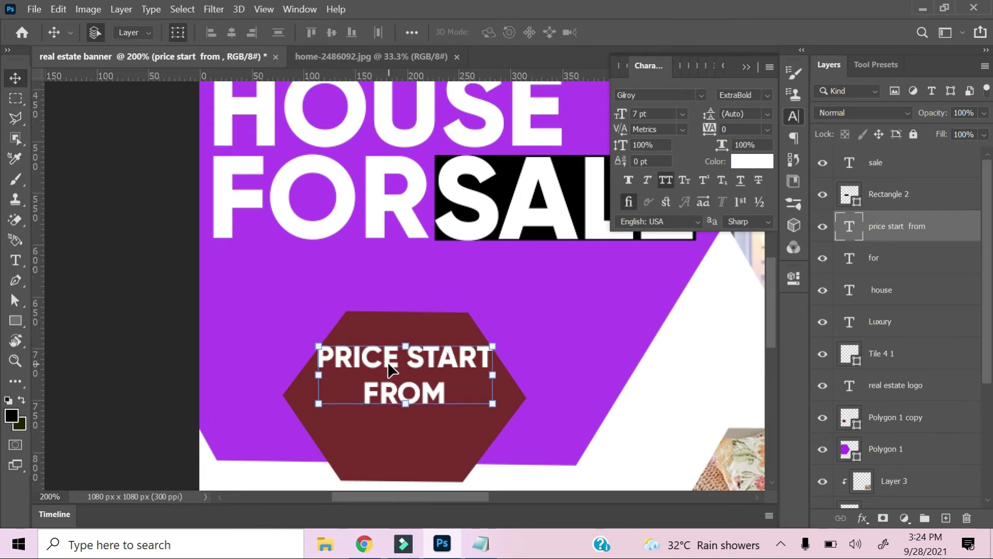
key("Down")
key("Down")
key("Down")
key("m")
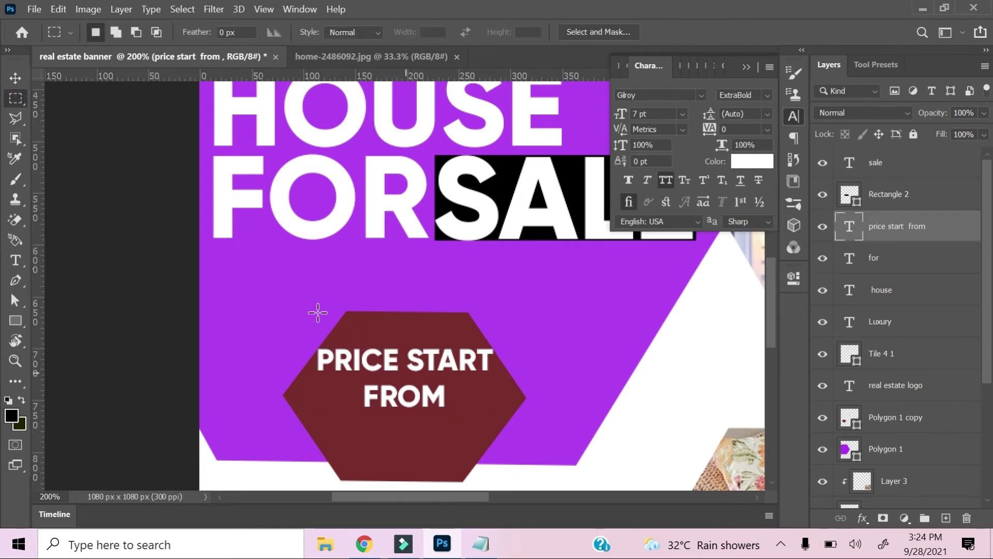
key("t")
key("v")
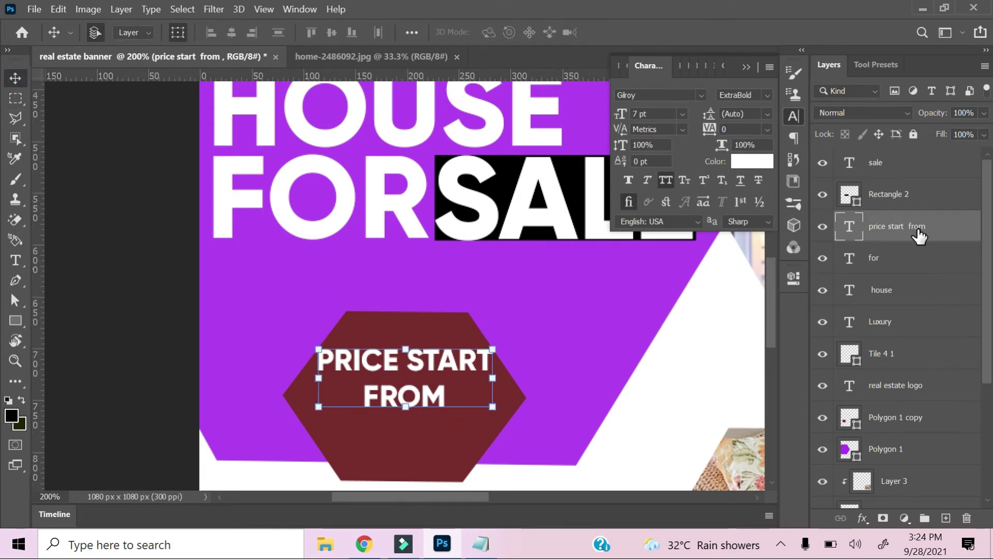
key("alt+Tab")
left_click_drag(651, 283, 548, 291)
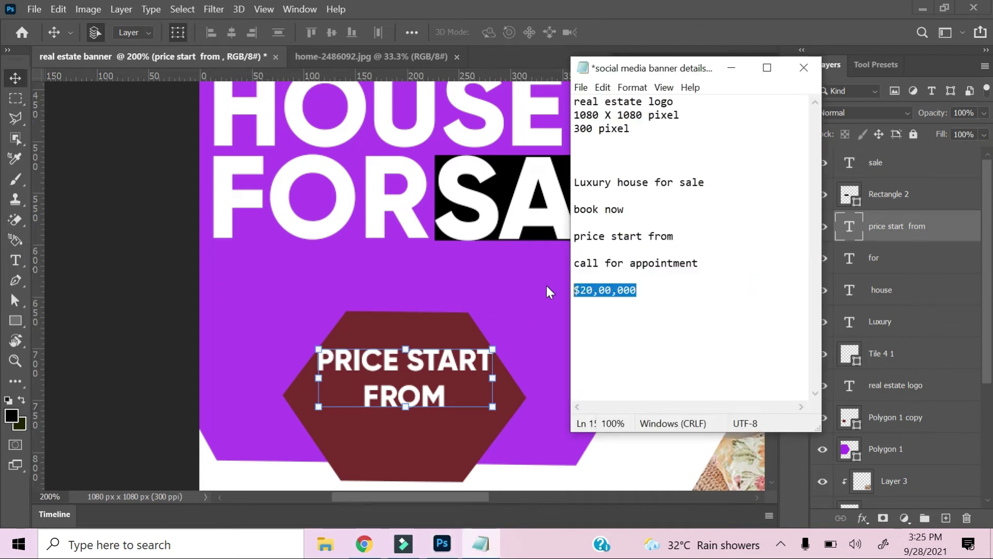
Duplicate the price text below and replace its content with $20,00,000.
left_click(731, 67)
key("ctrl+j")
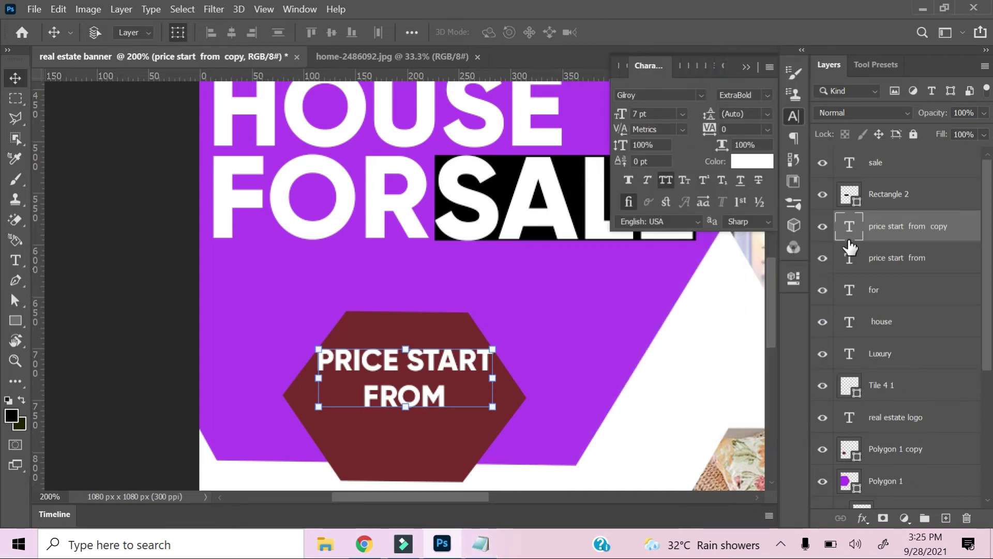
left_click_drag(430, 399, 425, 456)
key("t")
left_click(400, 439)
key("ctrl+a")
key("ctrl+v")
left_click(16, 76)
key("Down")
key("Down")
key("Down")
key("Down")
key("Down")
key("Down")
key("Down")
key("Down")
key("Down")
key("Down")
key("Down")
key("Down")
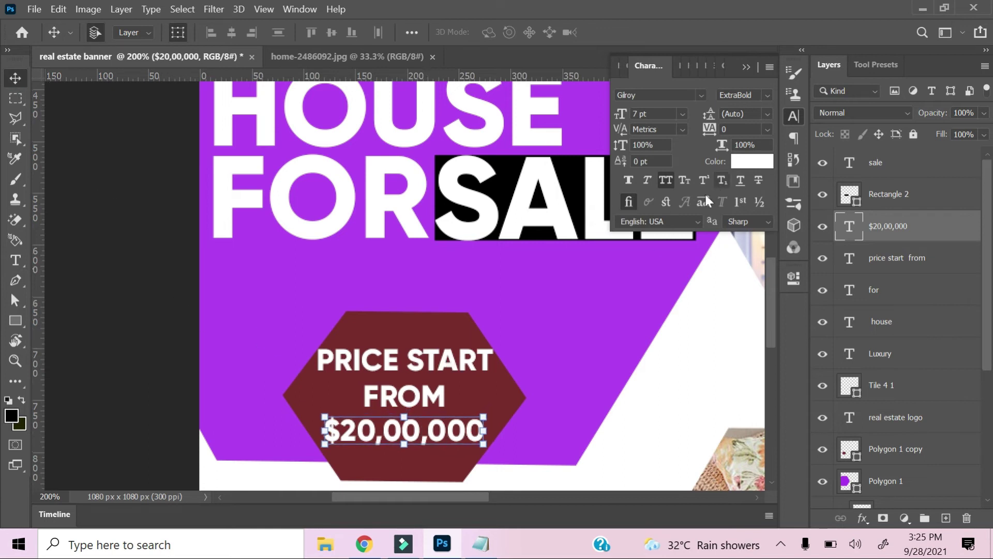
Set the $20,00,000 text to 8 pt and nudge it up slightly.
left_click_drag(653, 113, 593, 107)
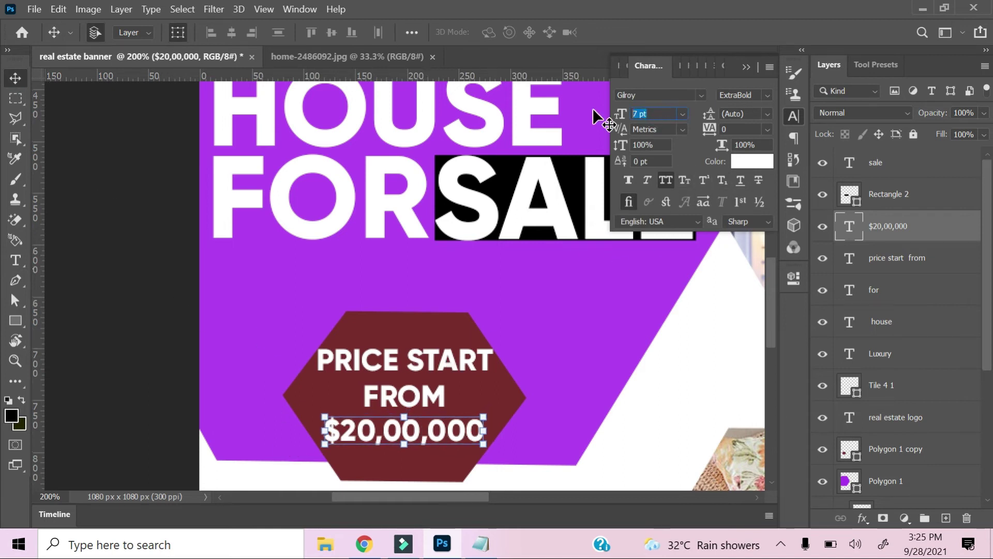
type("8")
key("Return")
key("Up")
key("Up")
key("Up")
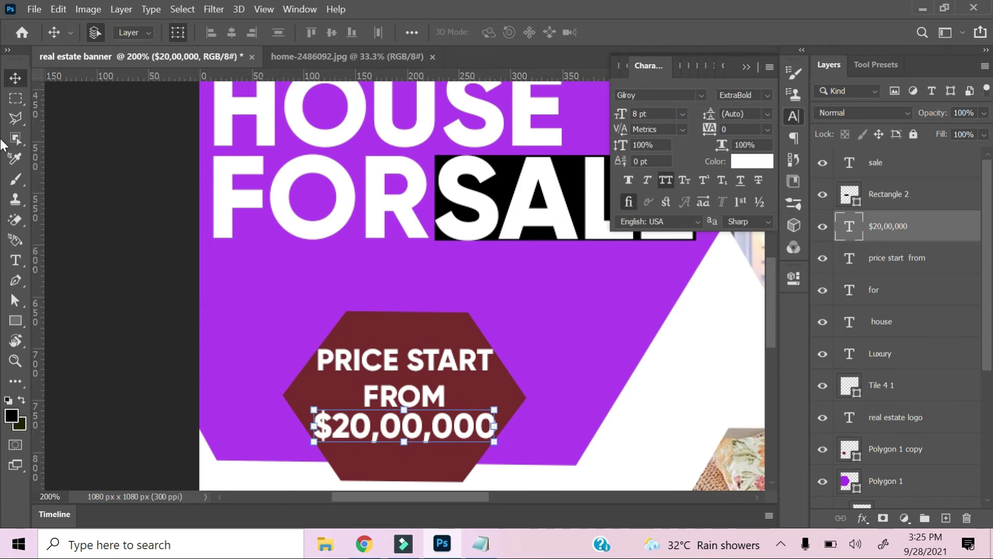
Select the purple hexagon background shape and start Free Transform on it.
left_click(19, 99)
left_click(16, 78)
left_click(667, 275)
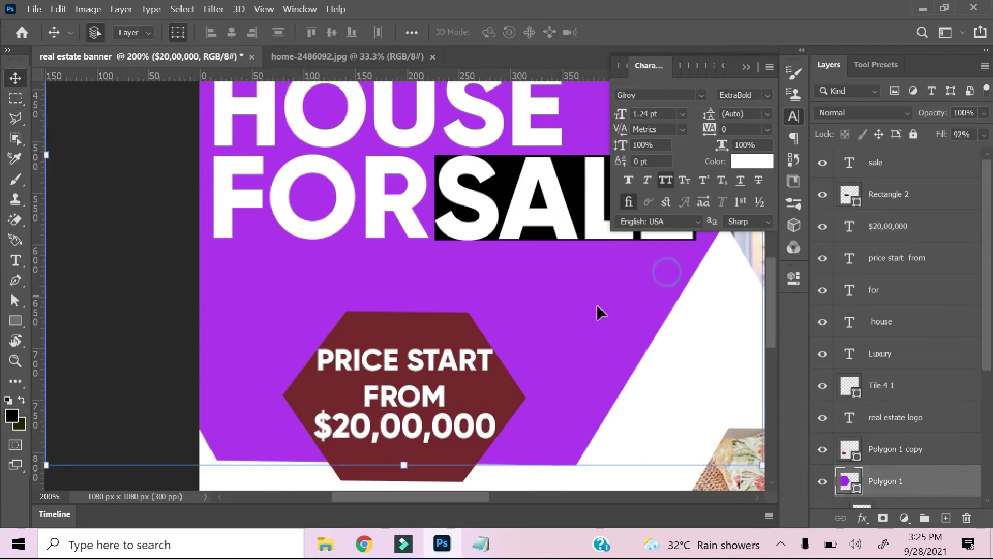
key("ctrl+t")
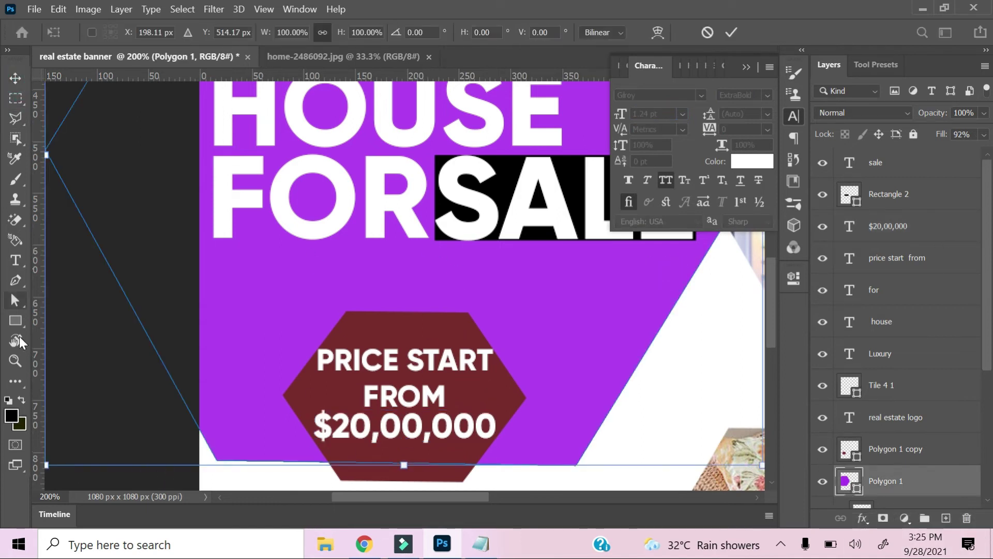
Draw a horizontal line across the banner and set its thickness to 1 px.
right_click(16, 320)
scroll(957, 475, "down", 5)
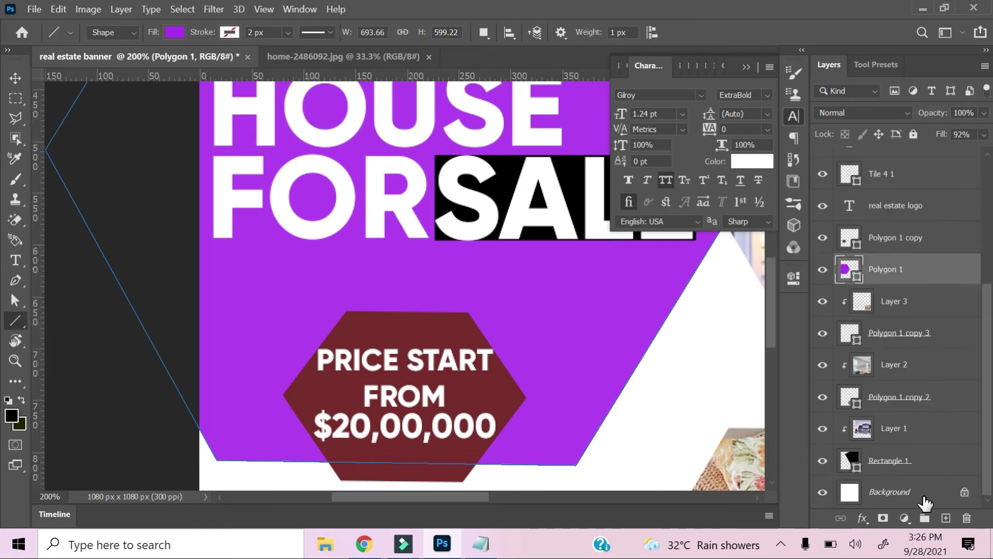
left_click(851, 491)
left_click_drag(303, 255, 566, 255)
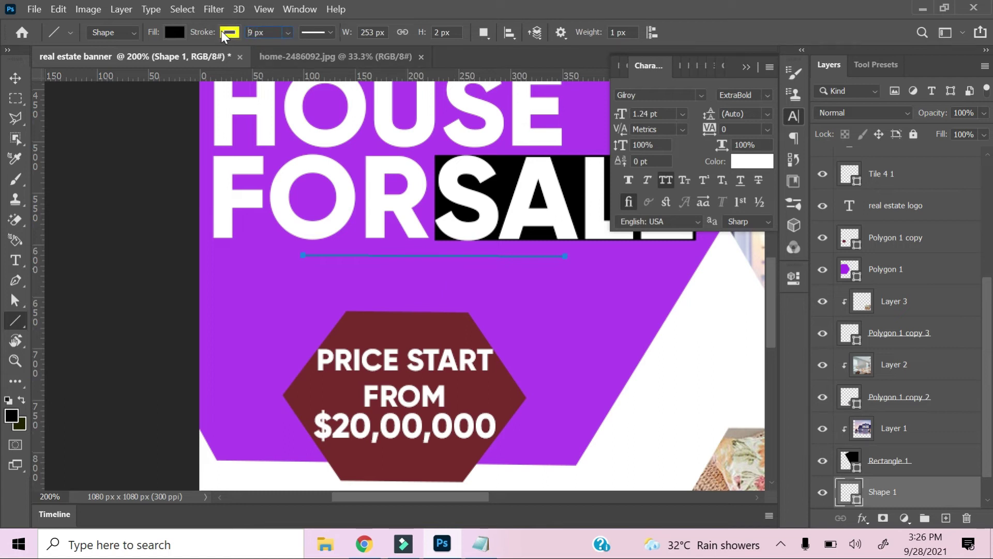
left_click(15, 79)
key("u")
left_click_drag(424, 44, 420, 44)
Scale the line up to about 362% and fit the banner in view.
scroll(355, 295, "up", 3)
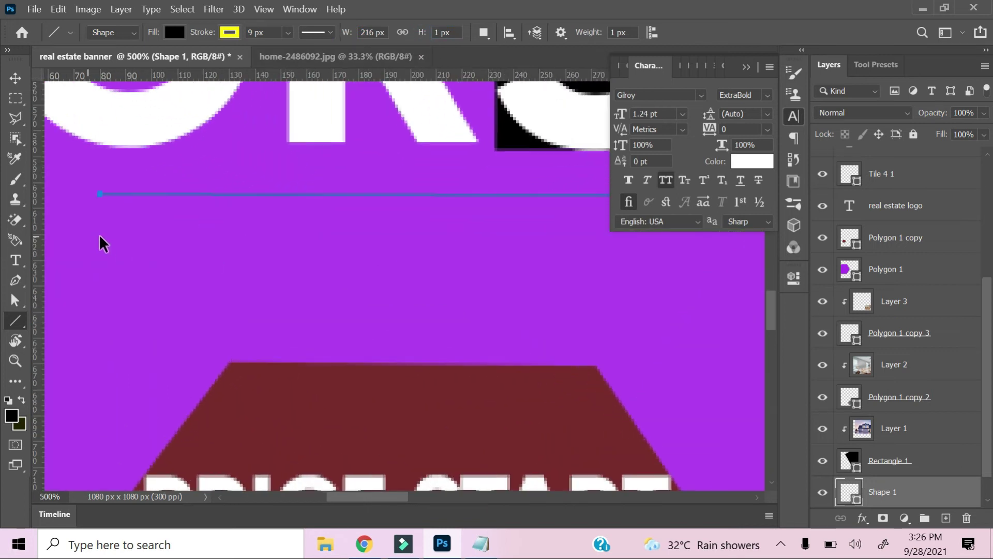
key("ctrl+plus")
key("ctrl+plus")
left_click_drag(100, 237, 324, 284)
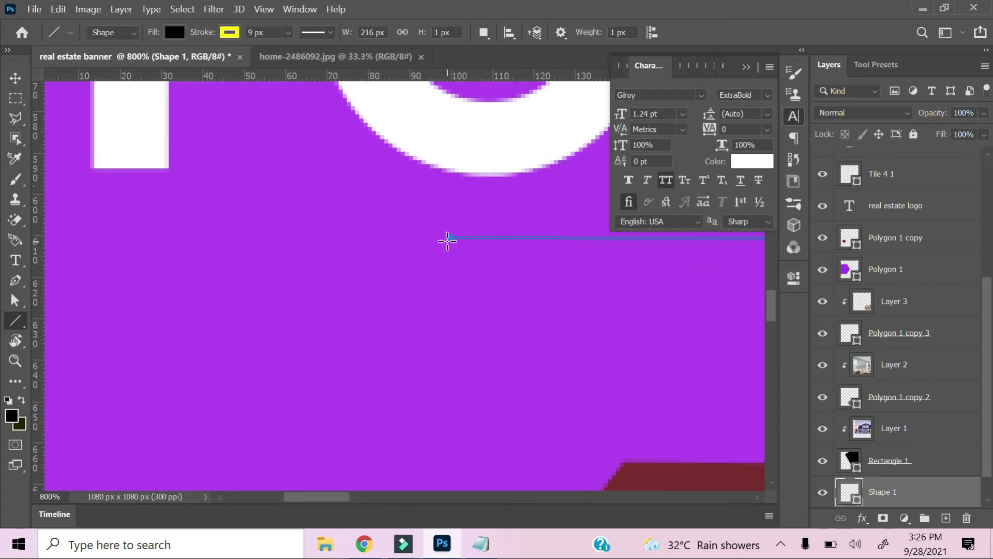
key("v")
left_click_drag(458, 247, 459, 257)
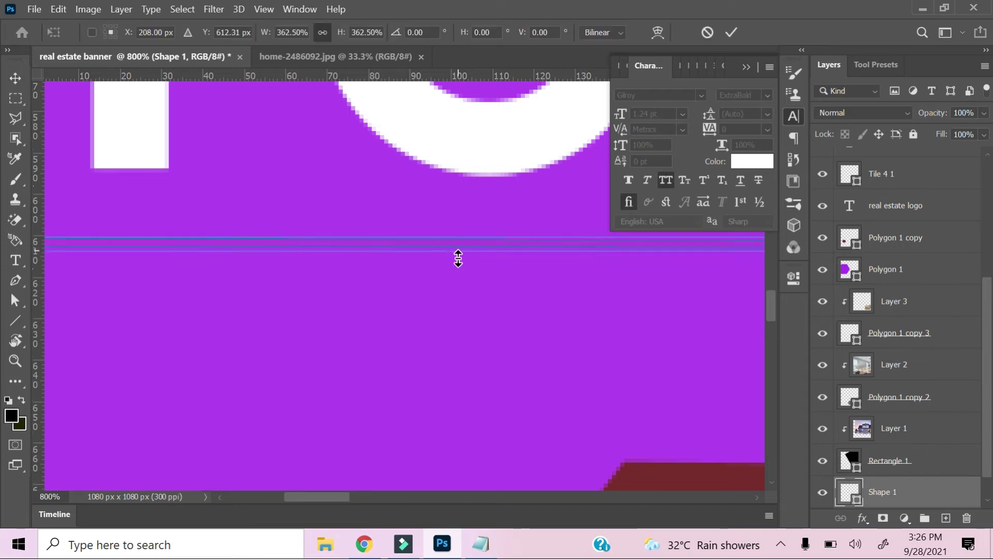
left_click_drag(17, 60, 18, 64)
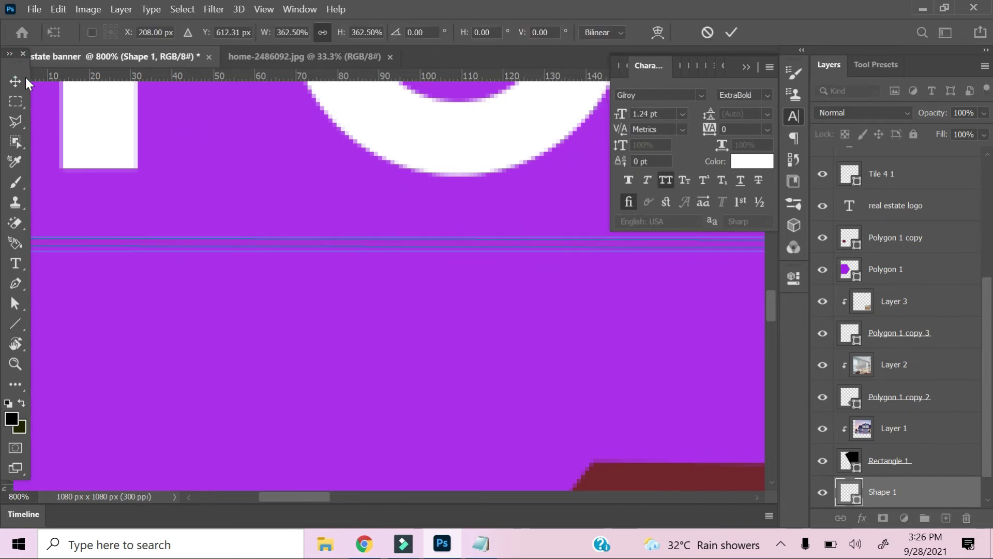
left_click(17, 80)
key("ctrl+0")
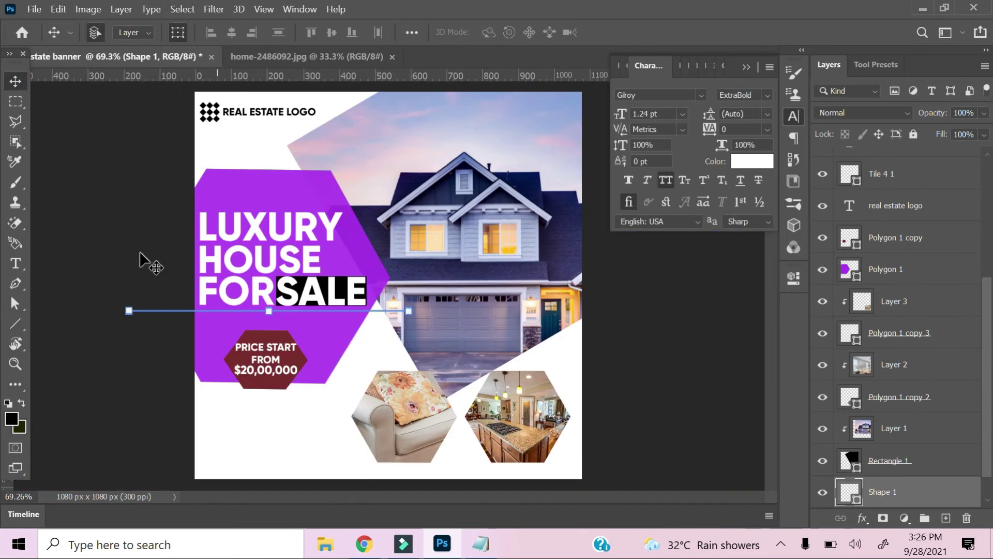
Shorten the line and centre it under FOR SALE.
left_click(15, 323)
left_click(230, 32)
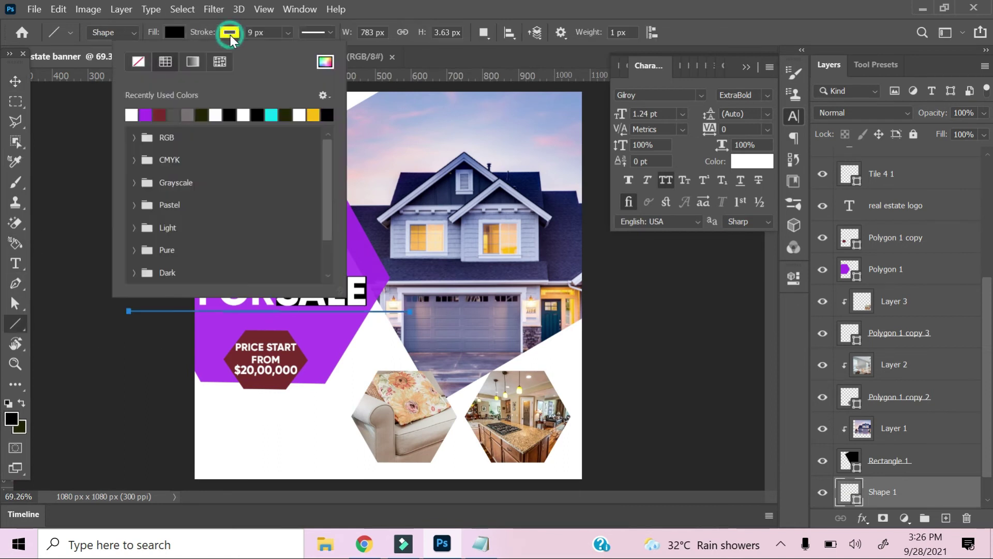
key("v")
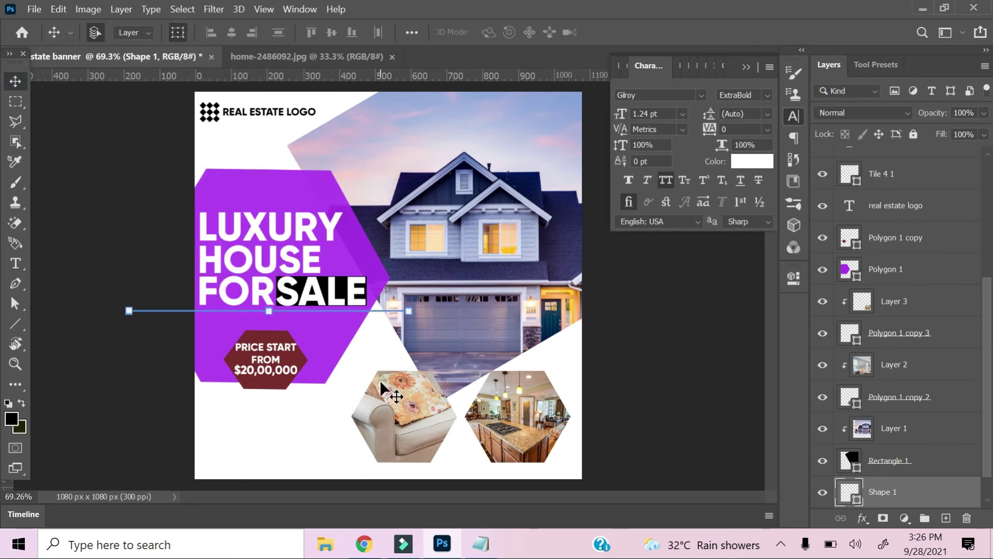
key("ctrl+plus")
key("ctrl+plus")
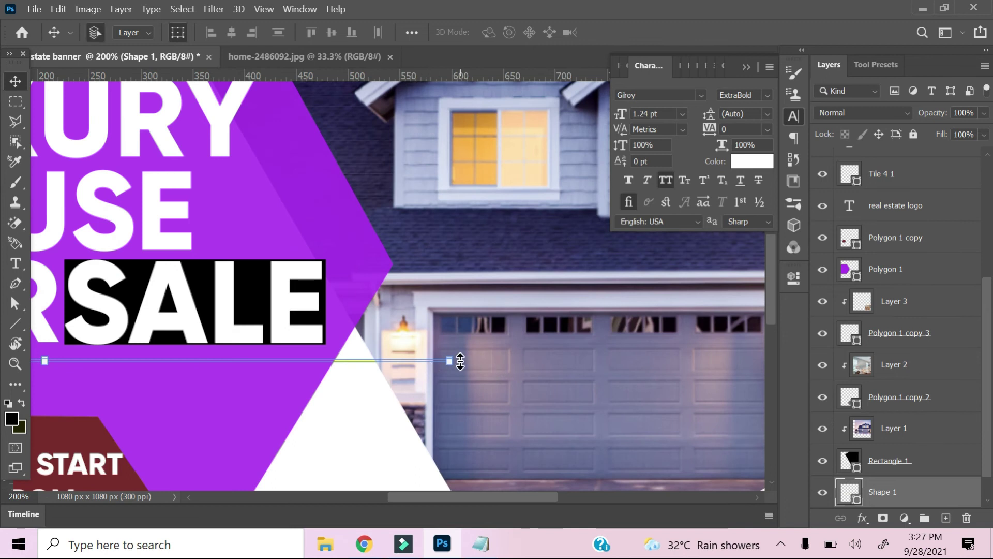
left_click_drag(456, 361, 192, 361)
left_click_drag(210, 392, 495, 343)
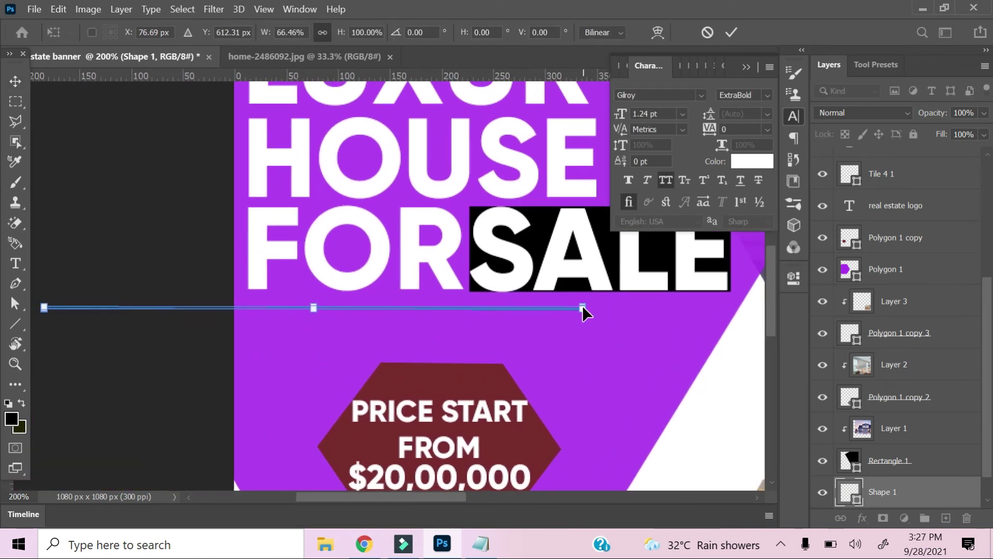
left_click_drag(582, 309, 384, 309)
left_click_drag(313, 309, 565, 314)
left_click_drag(905, 492, 900, 287)
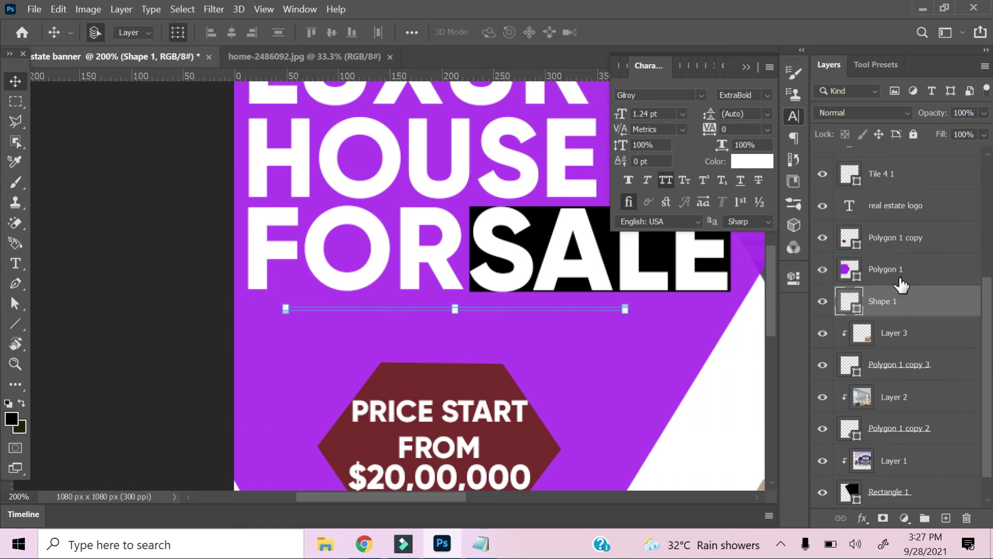
Move the line's layer above the purple hexagon and colour it black.
left_click_drag(833, 313, 873, 291)
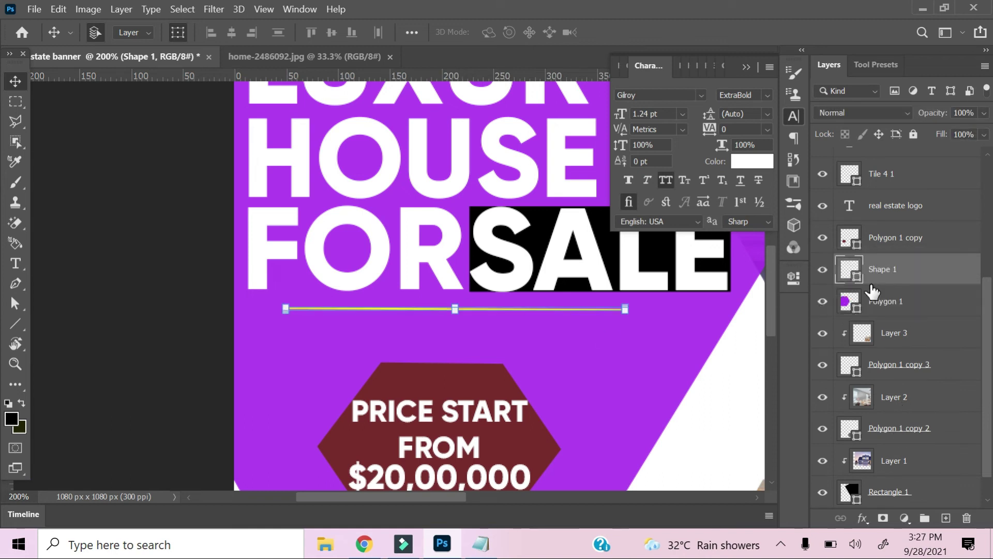
left_click(15, 102)
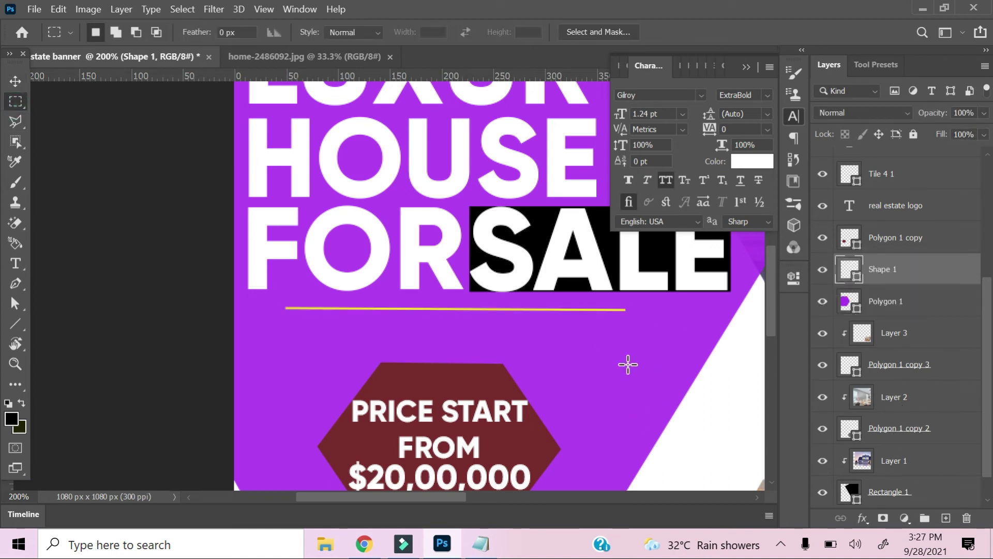
key("u")
left_click(175, 32)
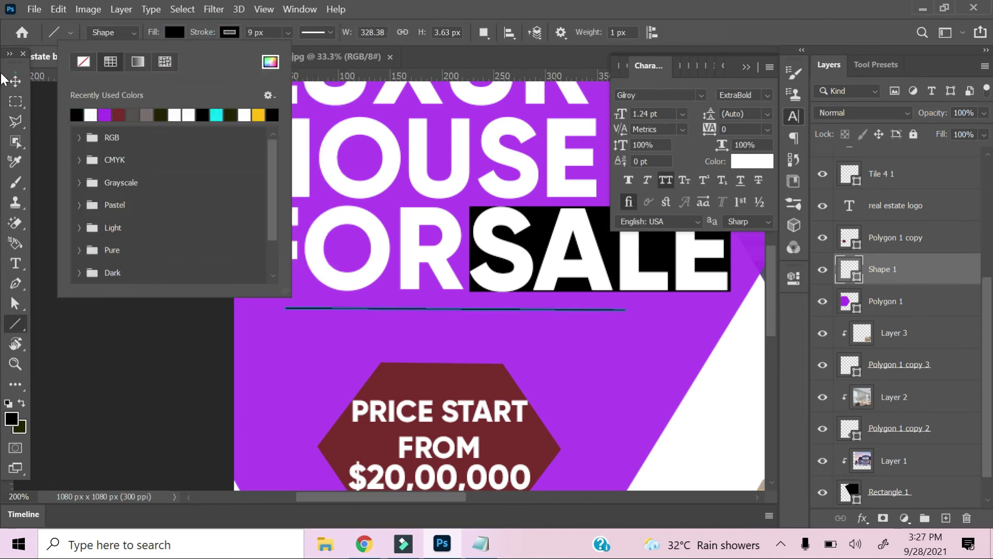
left_click(14, 81)
left_click(685, 405)
Zoom to 200% and pan the view toward the price hexagon.
key("ctrl+minus")
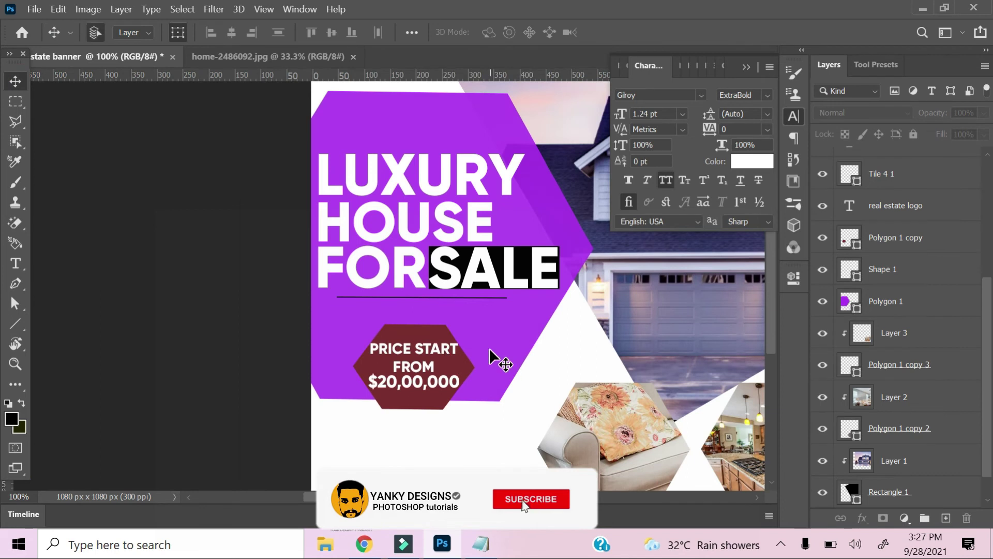
key("ctrl+minus")
key("ctrl+plus")
key("ctrl+plus")
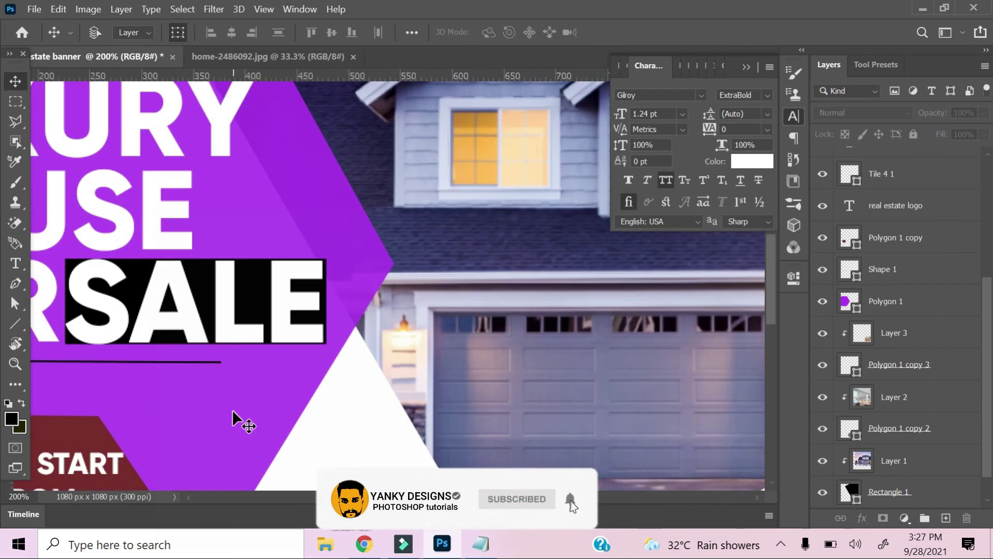
left_click_drag(257, 413, 518, 350)
left_click_drag(372, 455, 489, 278)
Nudge the maroon price hexagon into position below the headline underline.
left_click(451, 272, "ctrl")
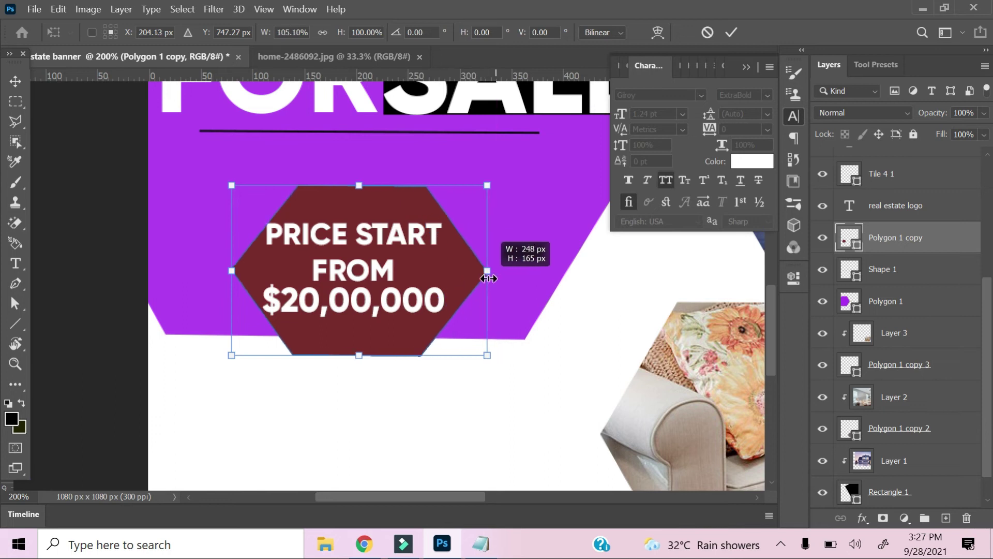
key("Left")
key("Left")
key("Left")
key("Left")
key("Left")
key("Left")
key("Left")
key("Left")
key("Left")
key("Up")
key("Up")
key("Up")
key("Up")
key("Right")
key("Right")
key("Right")
key("Left")
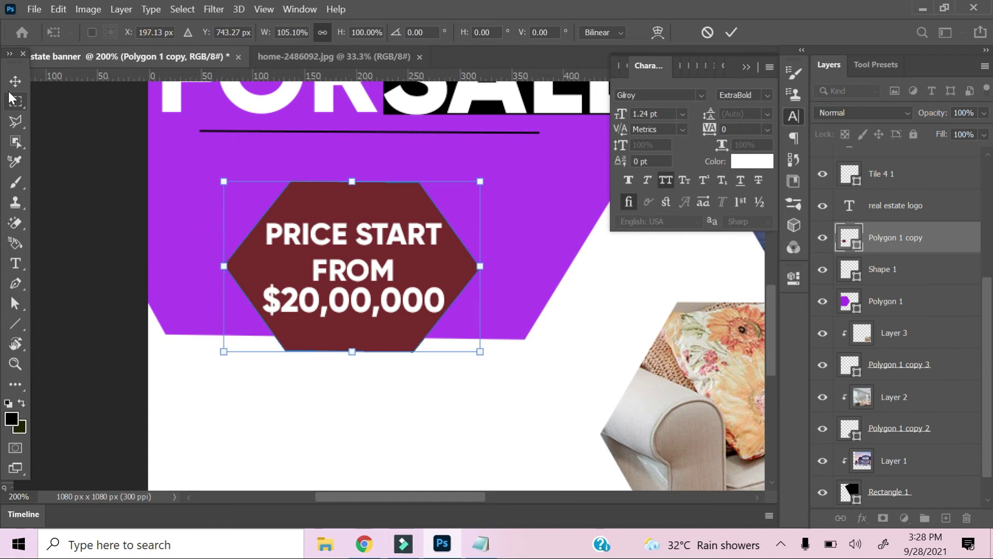
key("Return")
Make the price hexagon slightly shorter, about 95% of its height, and deselect it.
left_click_drag(353, 176, 357, 185)
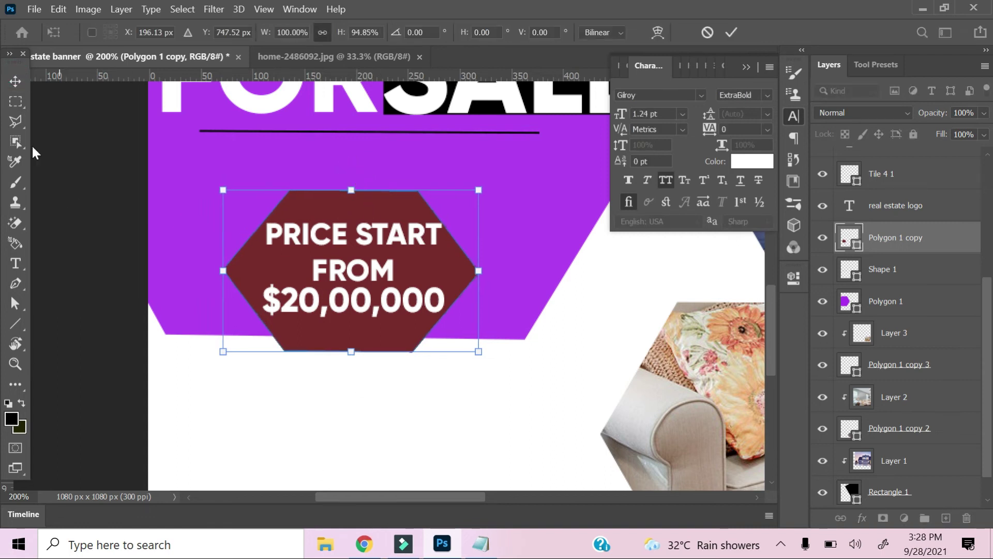
key("Return")
left_click(575, 410)
key("ctrl+minus")
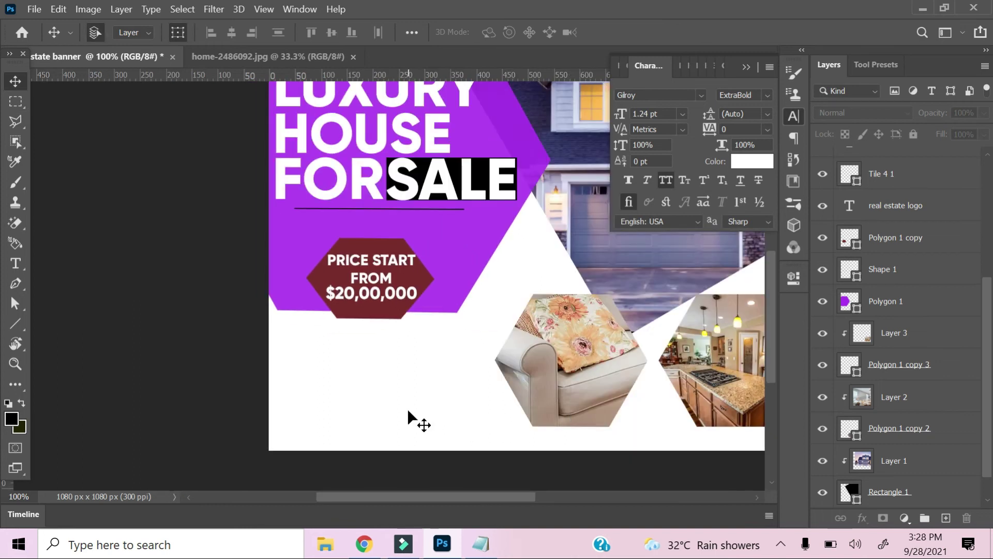
left_click(296, 57)
Close the house photo and open BASIC pNGS.png from the icons folder on D:.
left_click(352, 57)
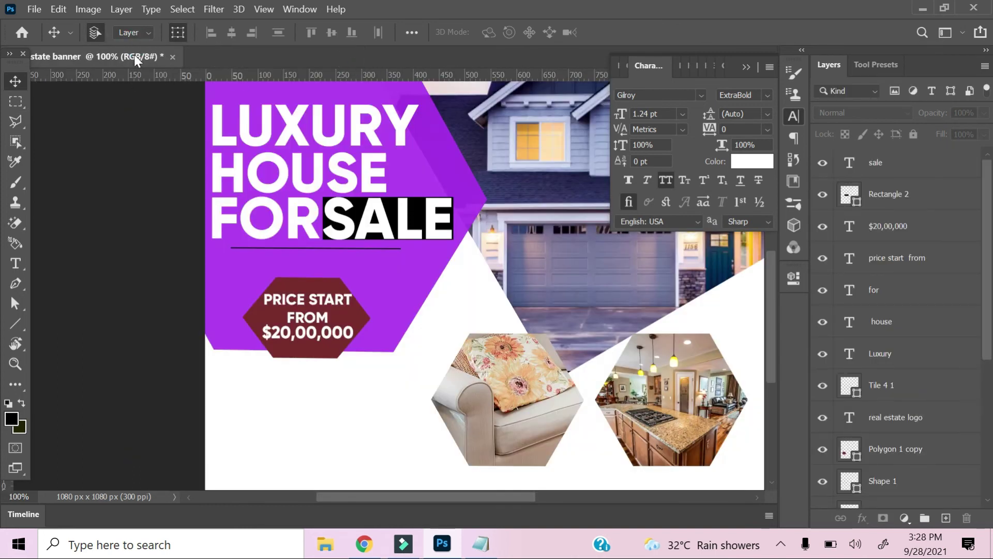
left_click_drag(135, 56, 145, 98)
double_click(327, 62)
left_click(77, 258)
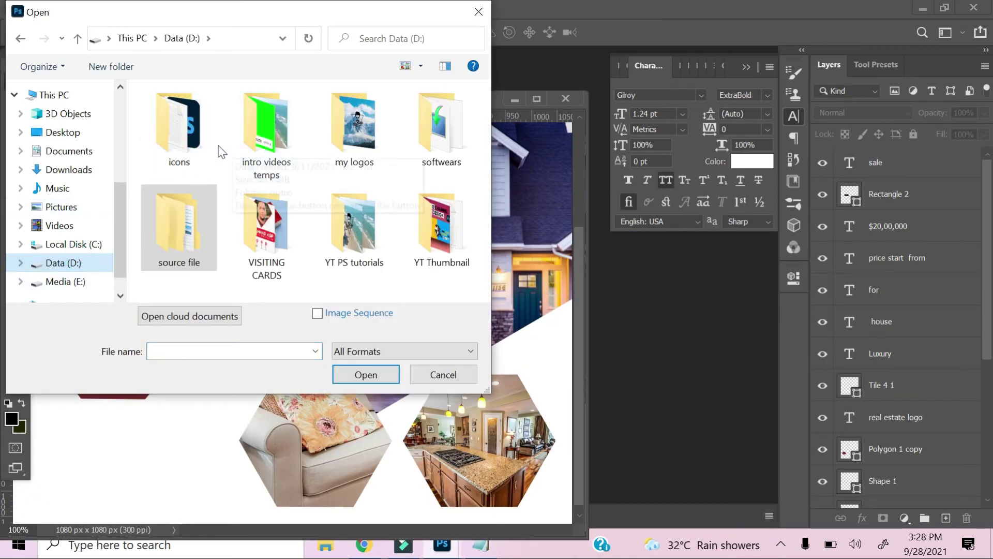
double_click(179, 124)
scroll(355, 181, "down", 3)
left_click(351, 166)
left_click(365, 374)
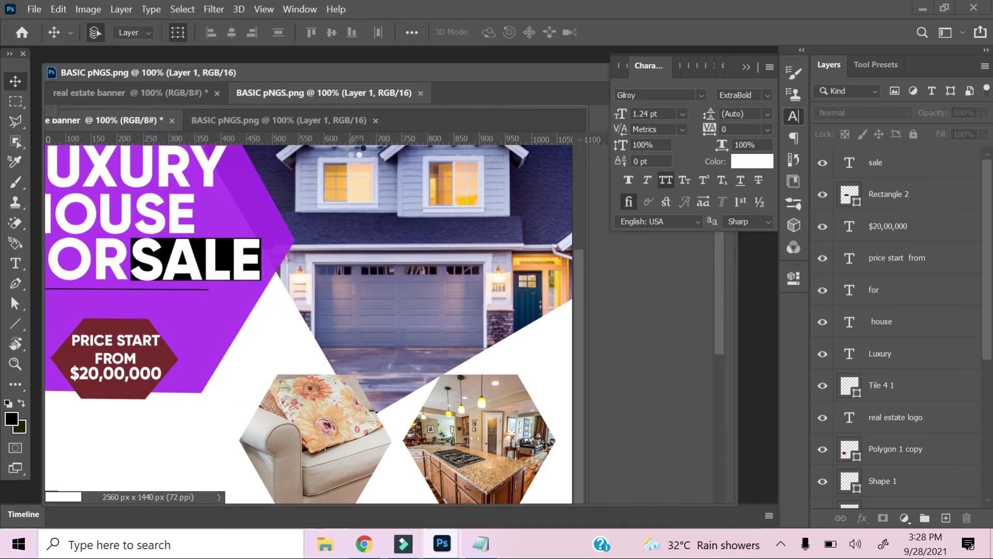
Marquee-select the phone icon and drag it into the banner as Layer 4.
key("m")
left_click_drag(80, 230, 173, 343)
key("v")
key("ctrl+d")
key("ctrl+t")
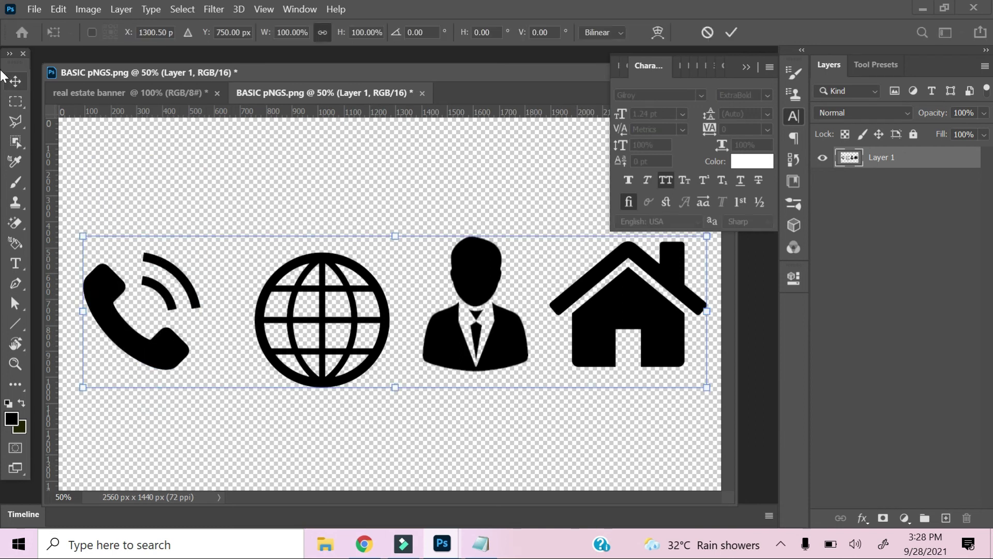
left_click(16, 102)
left_click_drag(75, 216, 215, 380)
key("v")
left_click_drag(143, 333, 221, 439)
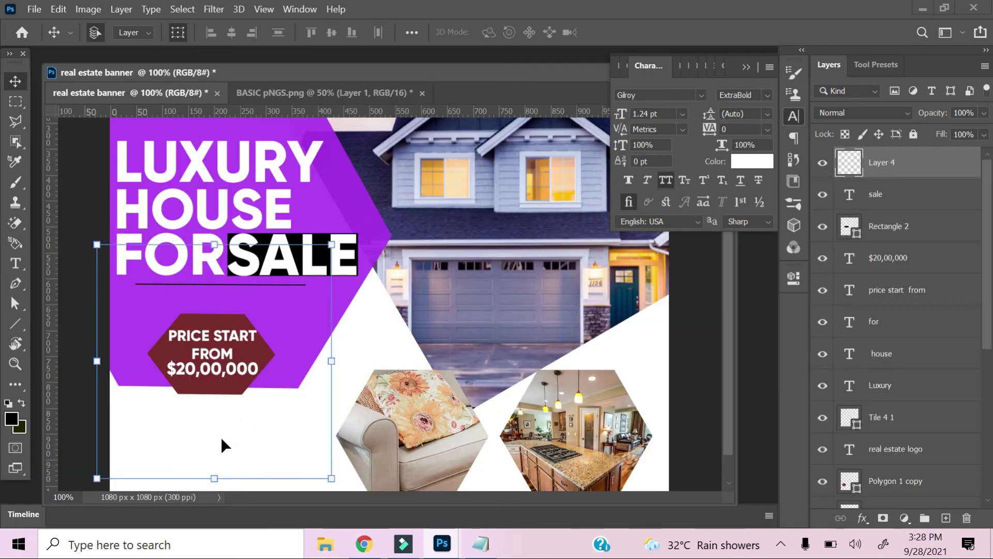
Shrink the phone icon and move it under the price hexagon.
left_click_drag(96, 244, 192, 411)
key("ctrl+minus")
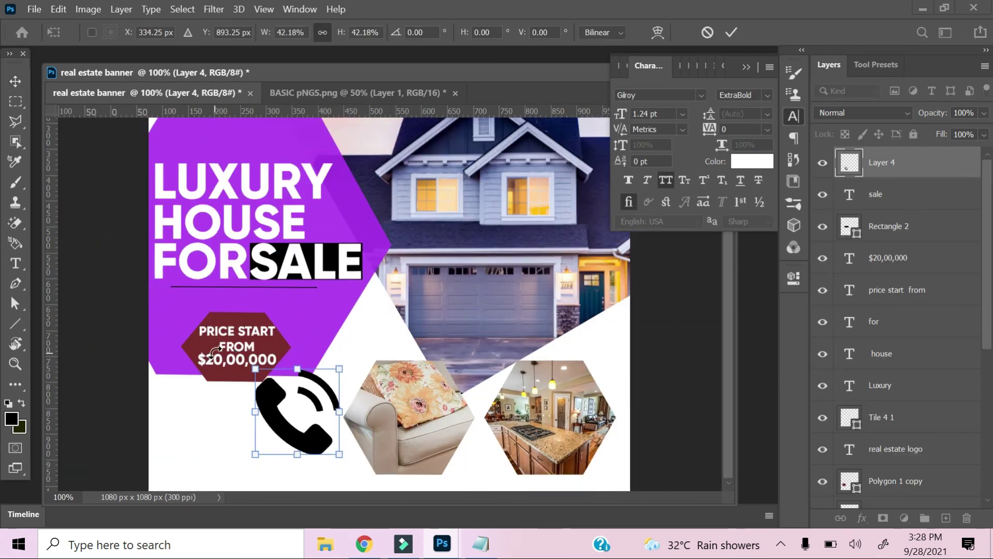
left_click_drag(379, 78, 396, 51)
left_click(745, 69)
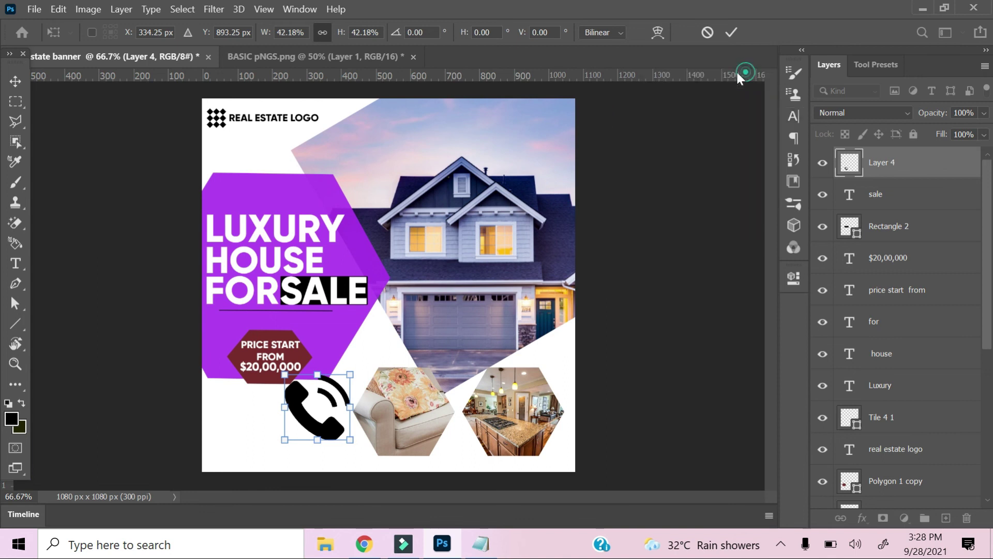
left_click_drag(280, 373, 546, 160)
Fine-tune the phone icon to about 12% near the bottom-left corner and commit the transform.
key("ctrl+plus")
key("ctrl+plus")
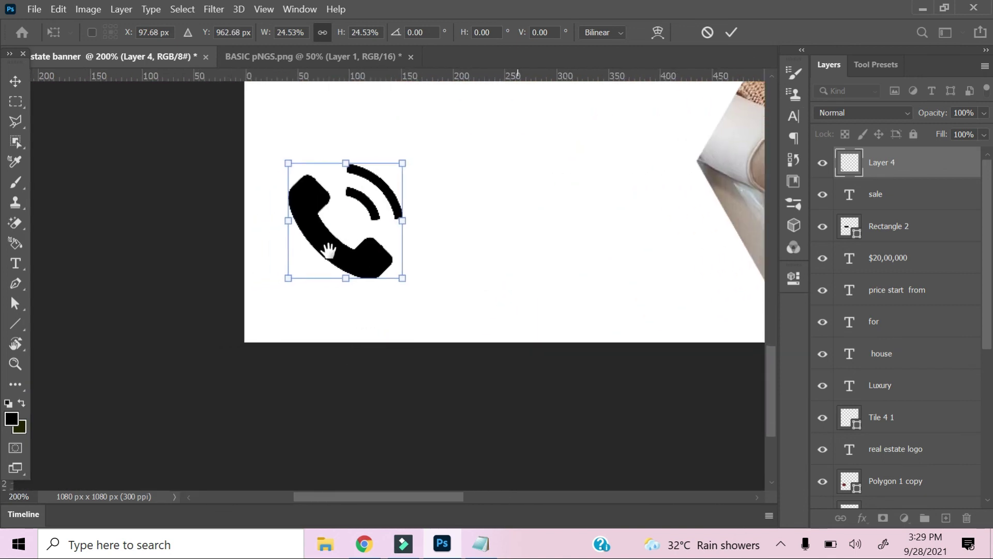
left_click_drag(330, 250, 325, 273)
left_click_drag(283, 185, 309, 229)
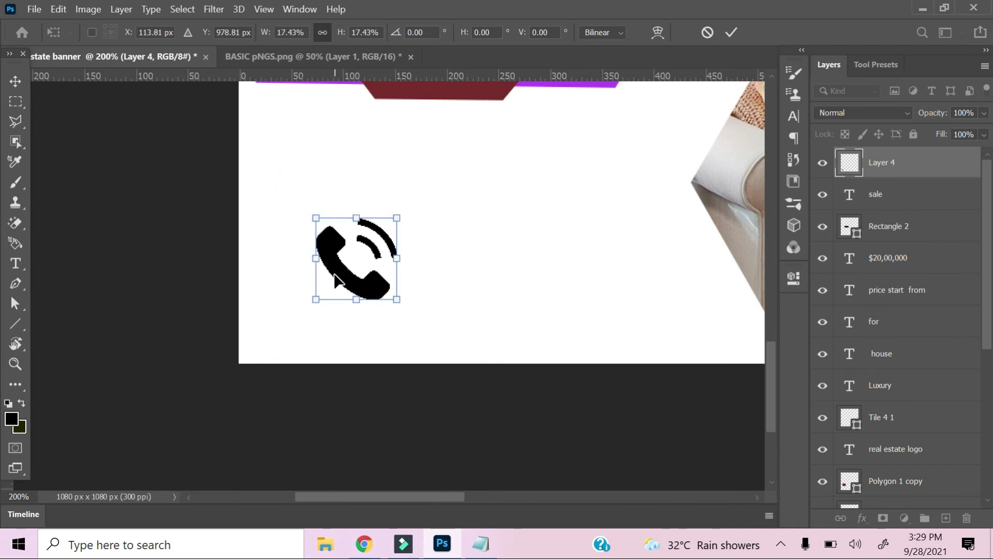
left_click_drag(336, 278, 282, 263)
mouse_move(262, 197)
left_mouse_down()
mouse_move(271, 207)
mouse_move(258, 199)
left_mouse_up()
left_click_drag(286, 259, 282, 300)
left_click_drag(456, 235, 455, 434)
left_click(15, 79)
left_click(393, 249)
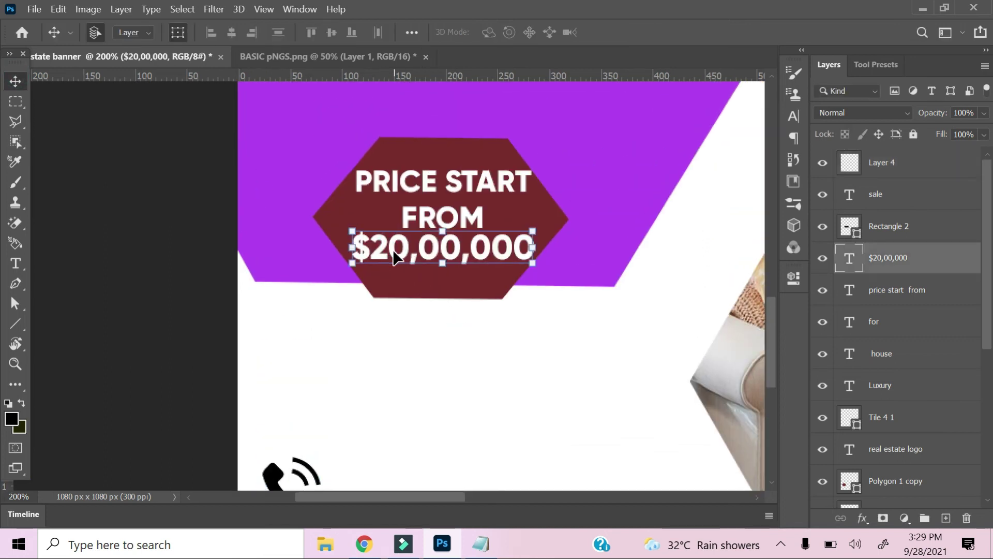
Duplicate the $20,00,000 price text, make it black, and place it beside the phone icon.
key("ctrl+j")
left_click_drag(393, 247, 390, 457)
left_click_drag(391, 361, 374, 193)
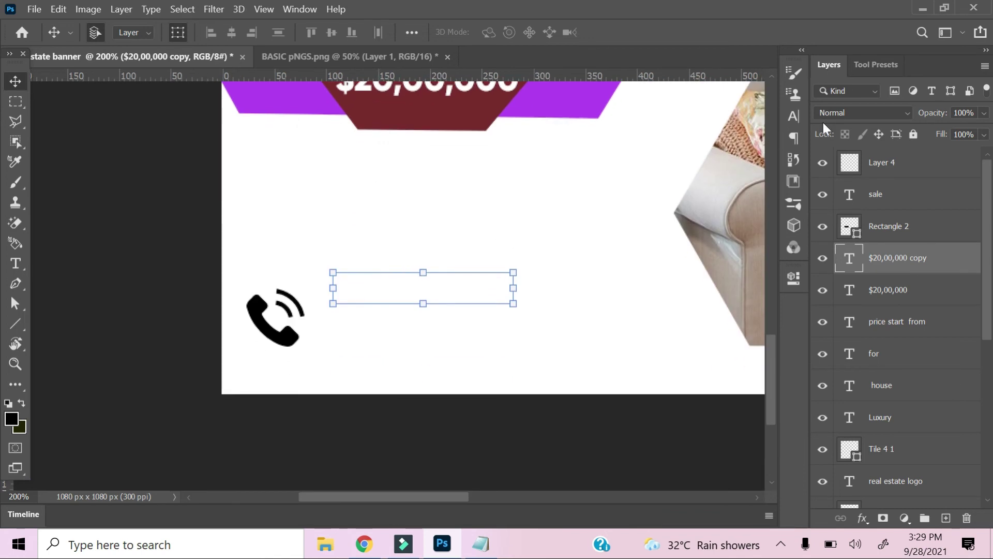
left_click(793, 117)
left_click(751, 161)
left_click(417, 303)
left_click(580, 100)
left_click_drag(402, 293, 383, 332)
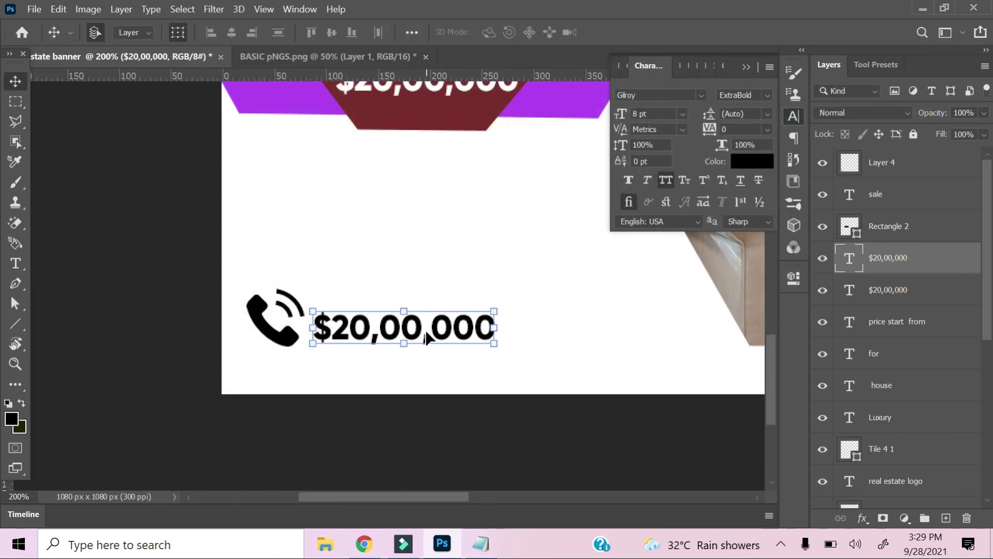
Replace the duplicated text with 'call for appointment' copied from the banner notes.
double_click(427, 339)
key("ctrl+a")
left_click(480, 544)
left_click(709, 265)
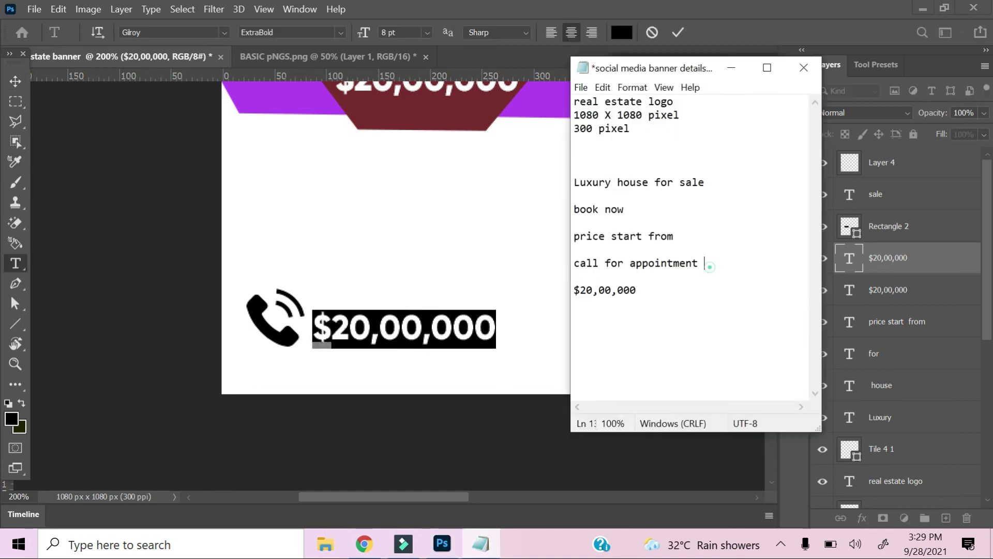
left_click_drag(709, 265, 563, 270)
key("ctrl+c")
left_click(775, 46)
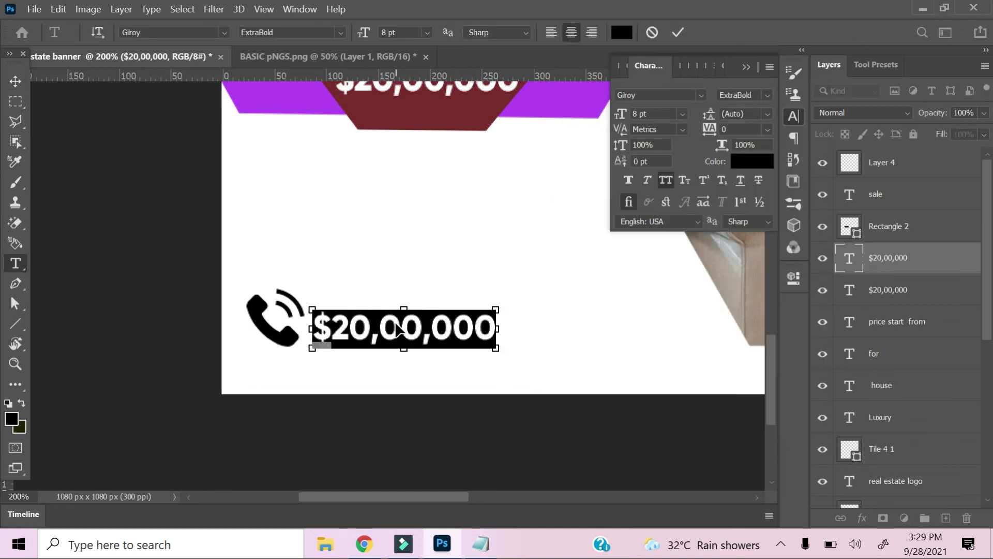
key("ctrl+v")
left_click(15, 81)
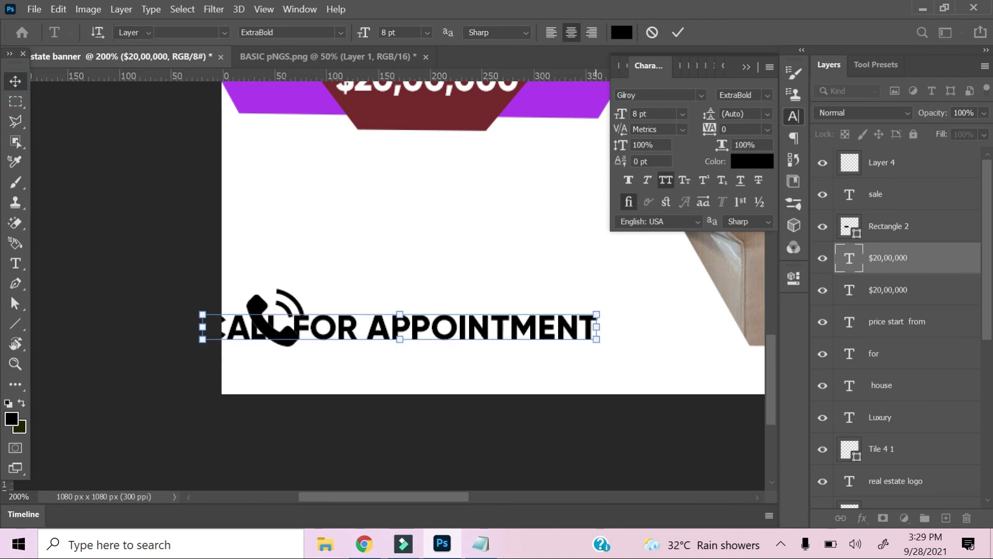
Try 5 pt for the appointment text and nudge it right and up.
left_click(653, 113)
key("Return")
key("Right")
key("Right")
key("Right")
key("Right")
key("Right")
key("Right")
key("Right")
key("Right")
key("Right")
key("Right")
key("Right")
key("Right")
key("Right")
key("Right")
key("Right")
key("Right")
key("Right")
key("Right")
key("Right")
key("Right")
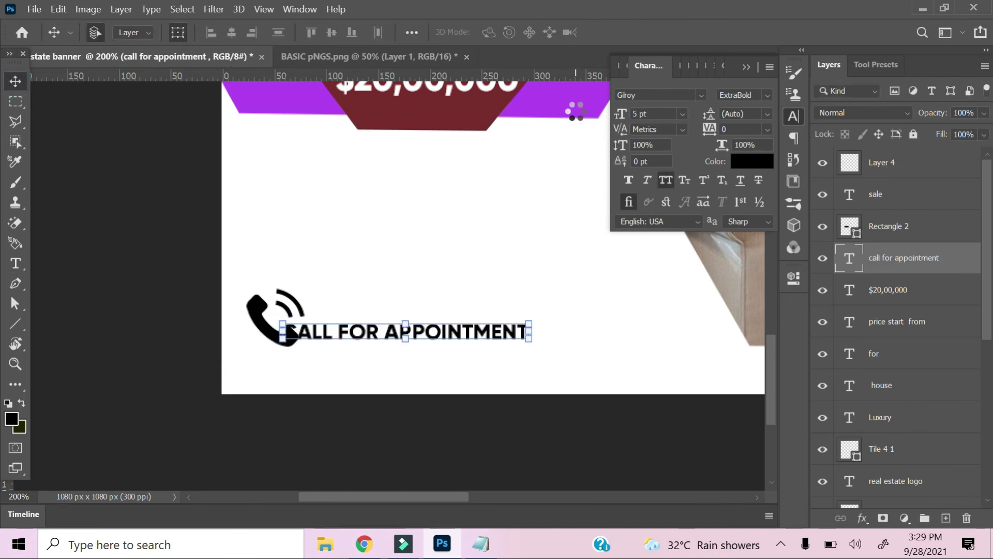
key("Right")
key("Right")
key("Up")
key("Up")
key("Up")
key("Up")
key("Up")
key("Up")
Set the appointment text to 7 pt and position it right beside the phone icon.
left_click_drag(658, 113, 545, 124)
type("9")
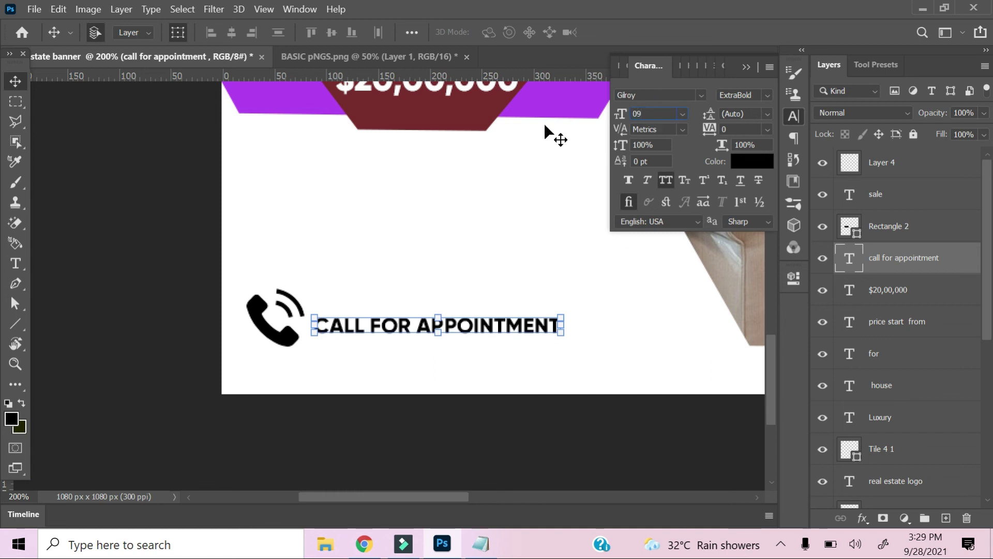
key("Return")
left_click_drag(658, 111, 587, 108)
type("7")
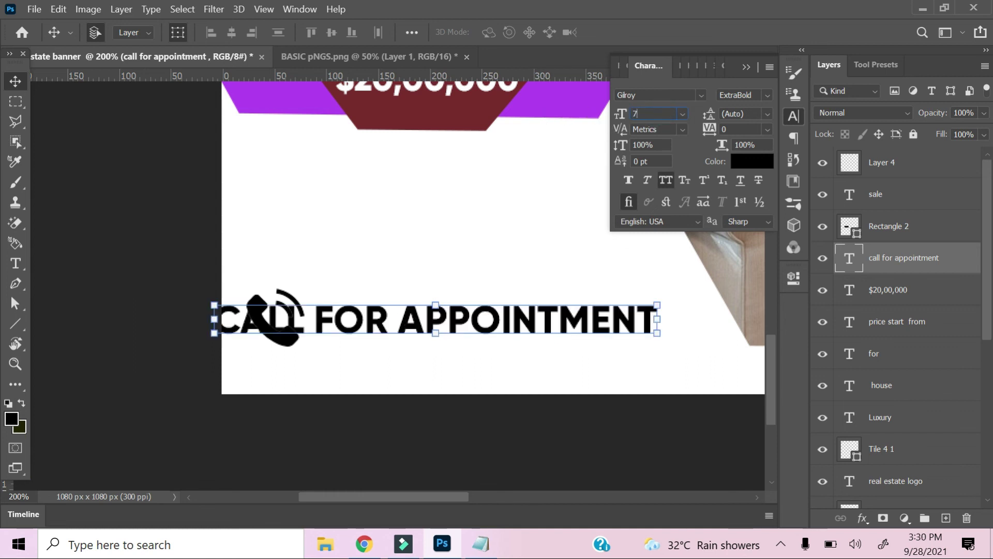
key("Return")
key("Right")
key("Right")
key("Right")
key("Right")
key("Right")
key("Right")
key("Right")
key("Right")
key("Right")
key("Right")
key("Right")
key("Right")
key("Right")
key("Right")
key("Right")
key("Right")
key("Right")
key("Right")
key("Right")
key("Right")
key("Right")
key("Right")
key("Up")
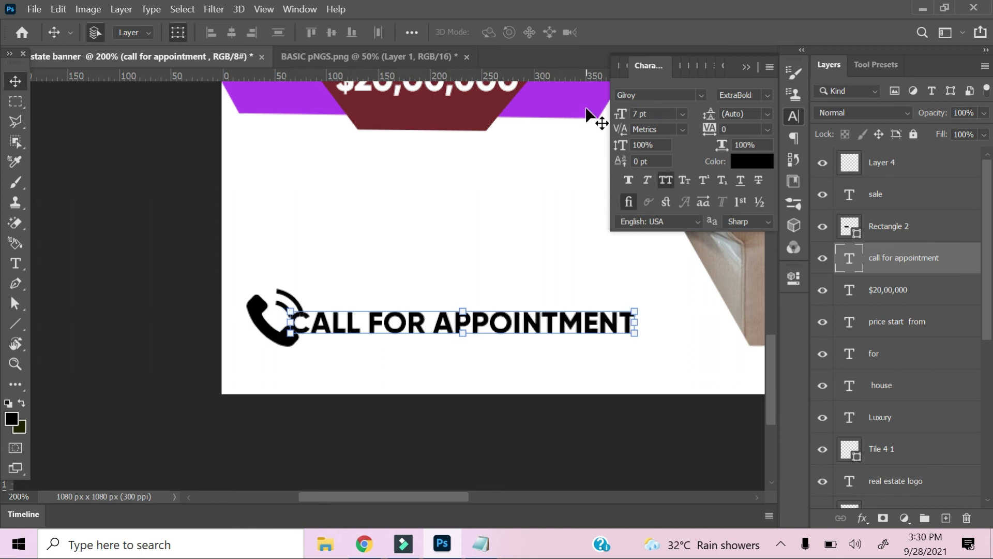
key("Right")
key("Right")
key("Right")
key("Right")
key("Right")
key("Right")
key("Right")
key("Right")
key("Down")
key("Down")
key("Down")
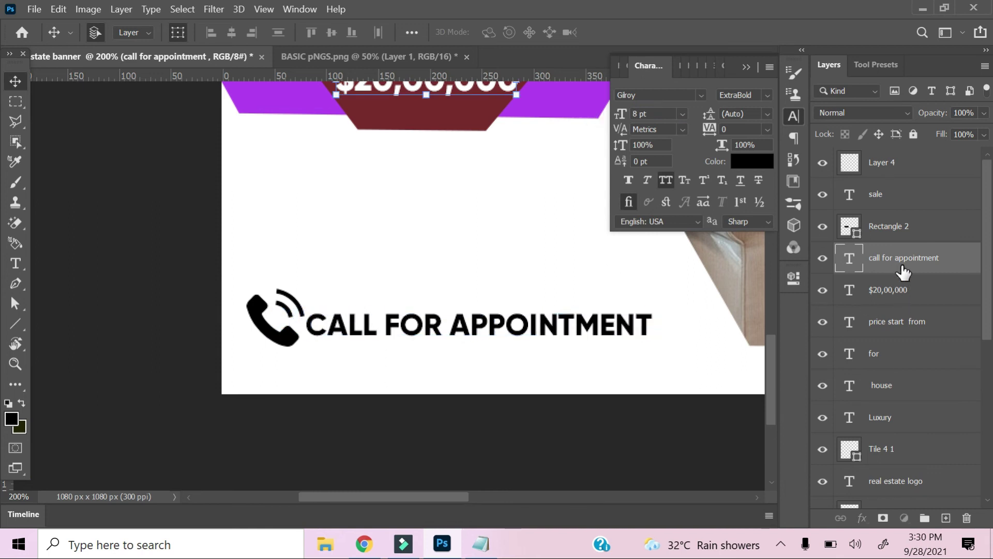
Duplicate the appointment line and replace the copy's text with the contact phone number.
key("ctrl+j")
key("Down")
key("Down")
key("Down")
key("Down")
key("Down")
key("Down")
key("Down")
key("Down")
key("Down")
key("Down")
key("Down")
key("Down")
key("Down")
key("Down")
key("Down")
key("Down")
key("Down")
key("Down")
key("Down")
key("Down")
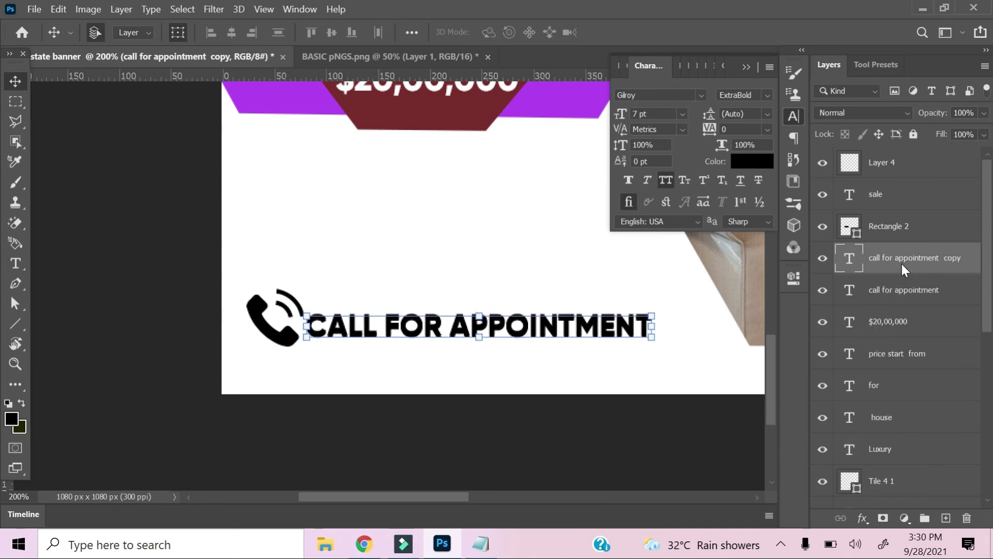
key("t")
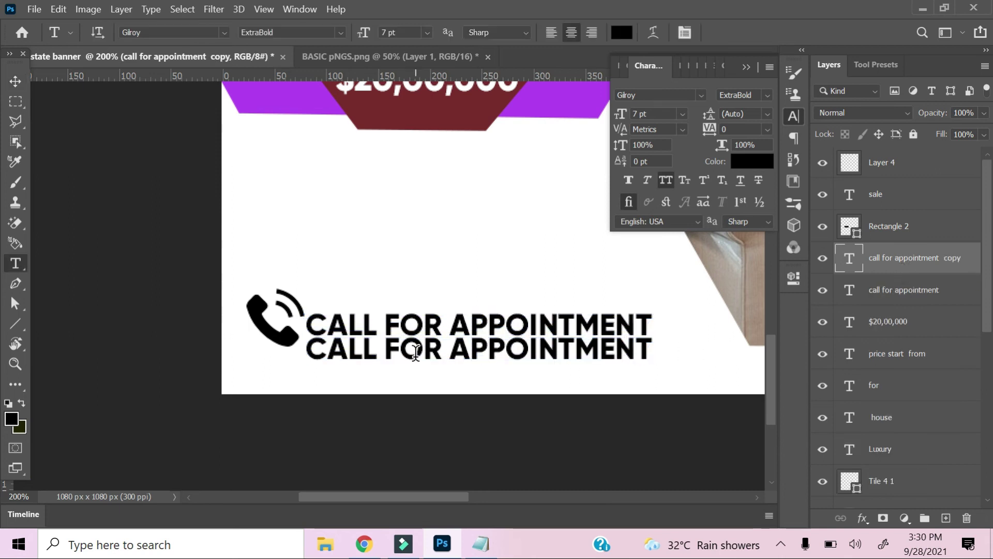
triple_click(416, 353)
key("BackSpace")
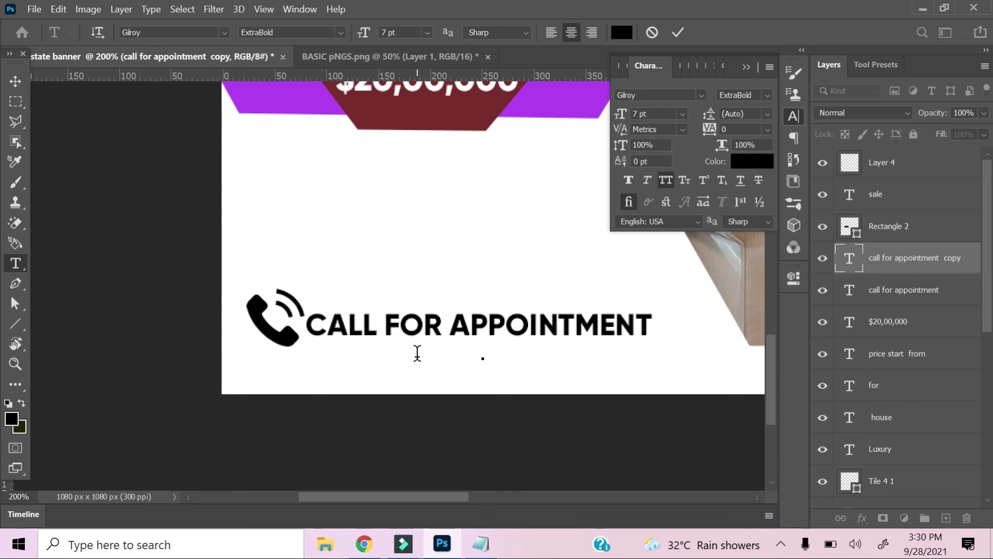
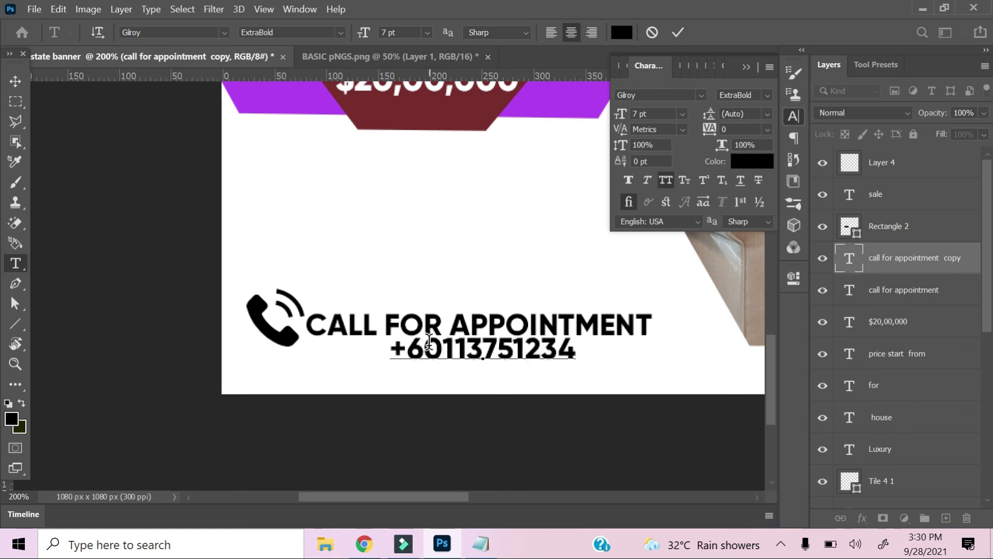
left_click(15, 81)
Place the phone number under CALL FOR APPOINTMENT and fit the whole banner on screen.
left_click_drag(342, 329, 342, 304)
left_click_drag(416, 348, 327, 337)
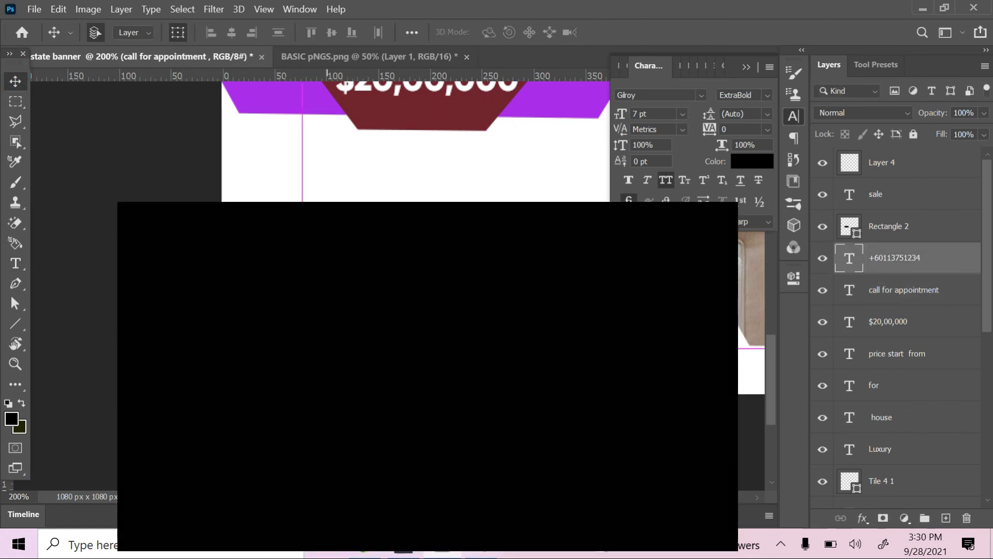
key("ctrl+0")
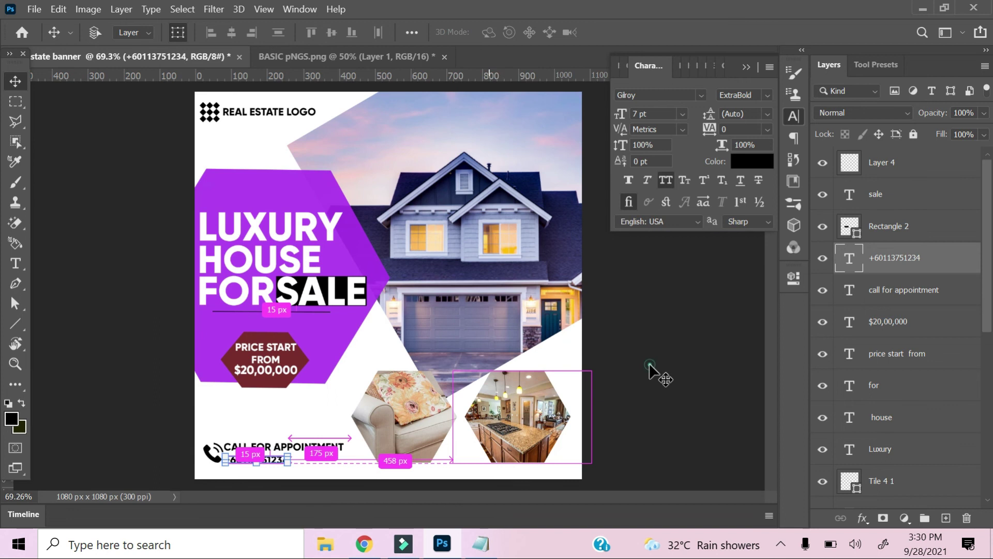
left_click(651, 368)
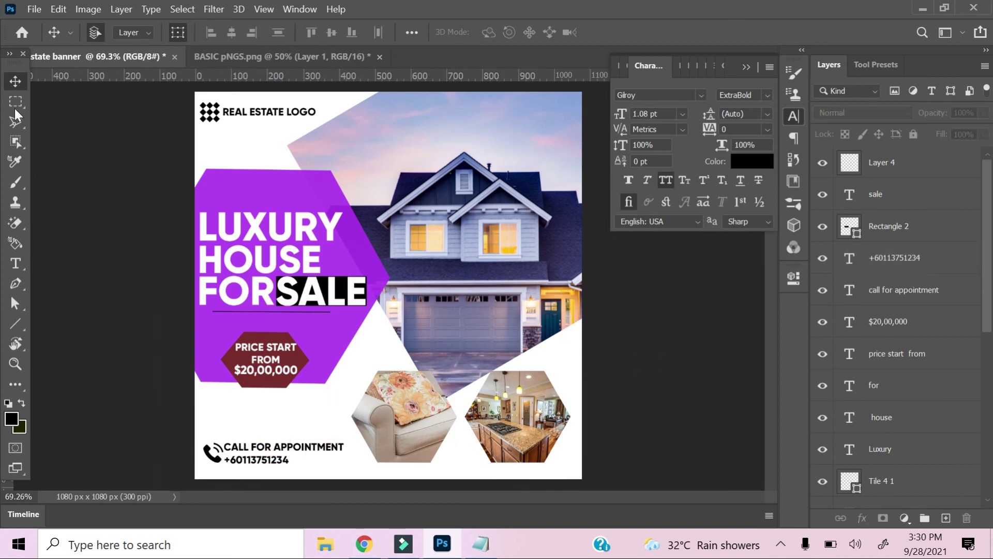
left_click(502, 442)
scroll(874, 450, "down", 2)
left_click(890, 460)
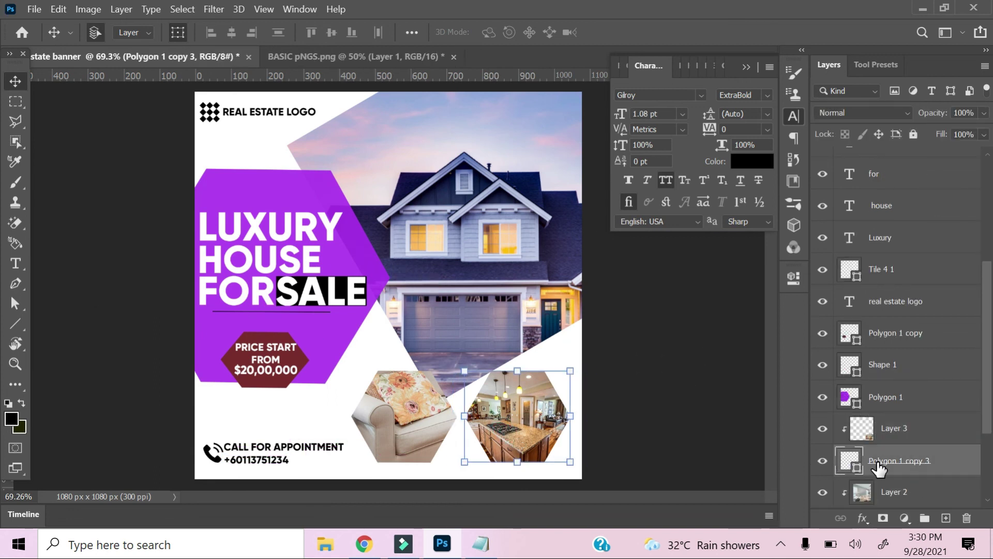
Duplicate the kitchen hexagon shape layer and lighten the copy's grey colour.
right_click(882, 466)
left_click(915, 471)
left_click(822, 465)
left_click(822, 463)
left_click(823, 429)
right_click(882, 460)
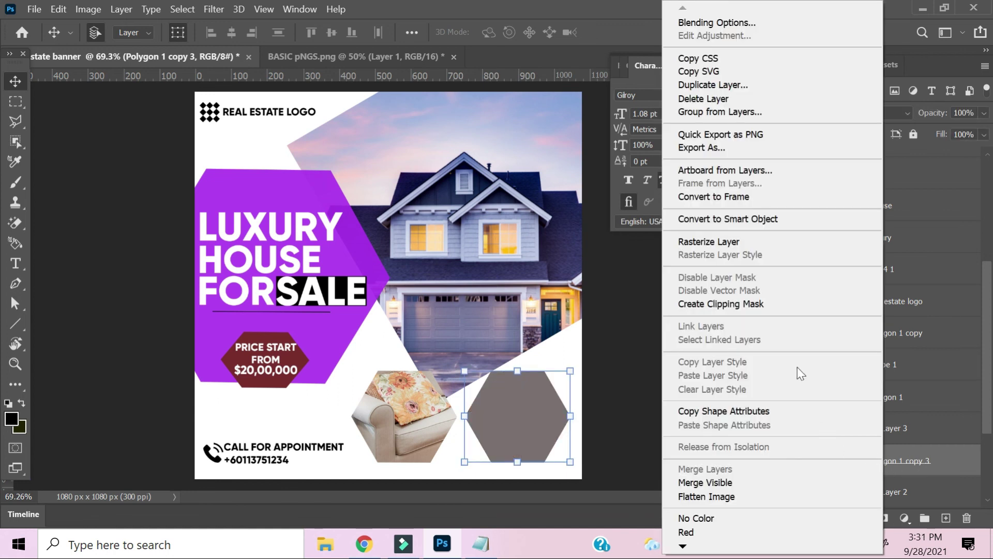
left_click(925, 467)
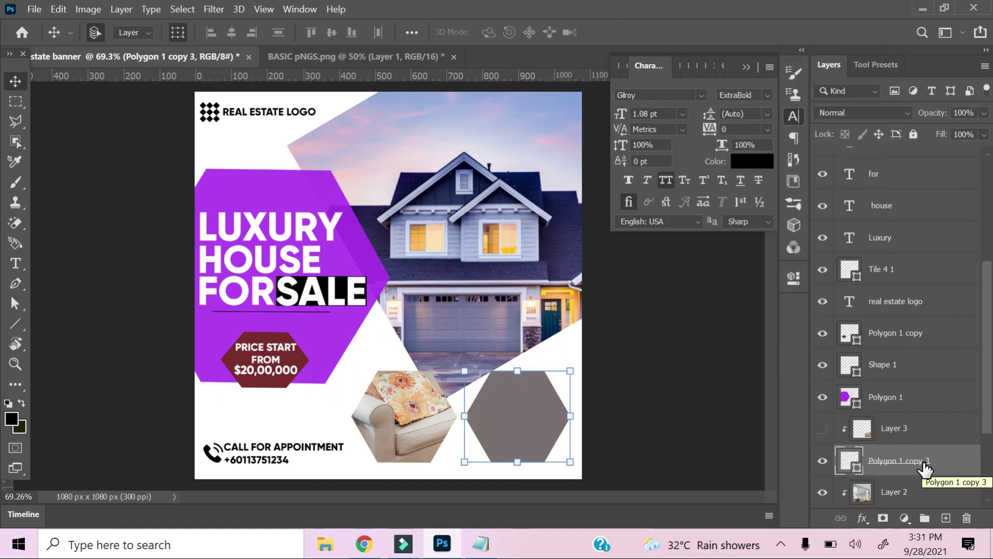
key("ctrl+j")
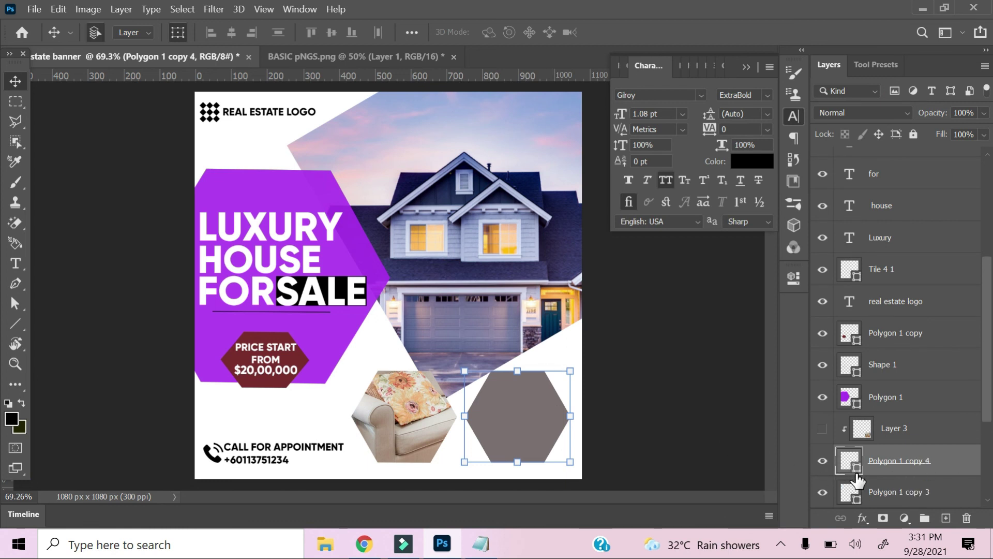
double_click(852, 465)
left_click_drag(253, 233, 244, 160)
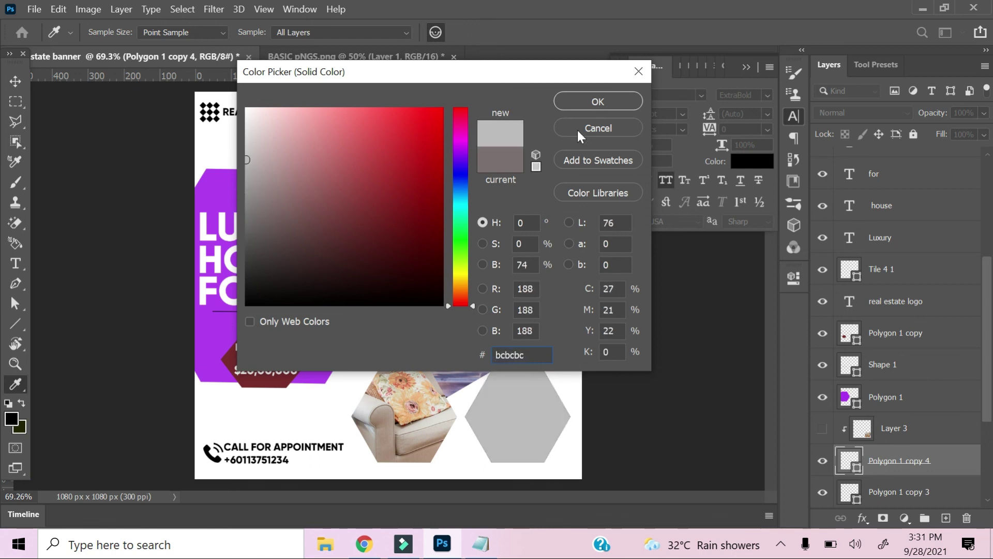
left_click(591, 98)
Move Polygon 1 copy 3 above Polygon 1 copy 4 and set up the photo clipping.
left_click(900, 491)
left_click(823, 429)
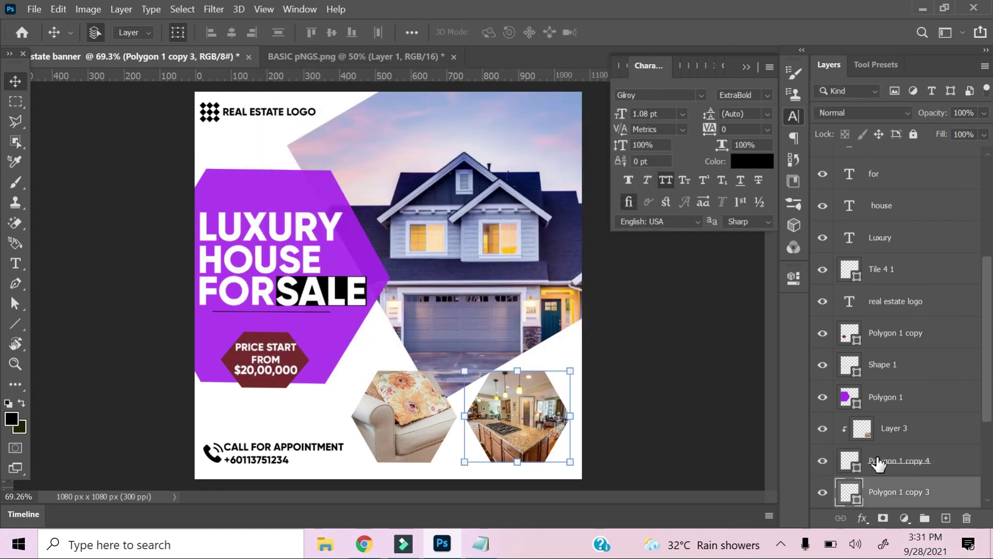
left_click_drag(878, 464, 880, 462)
left_click(827, 460)
left_click(827, 460)
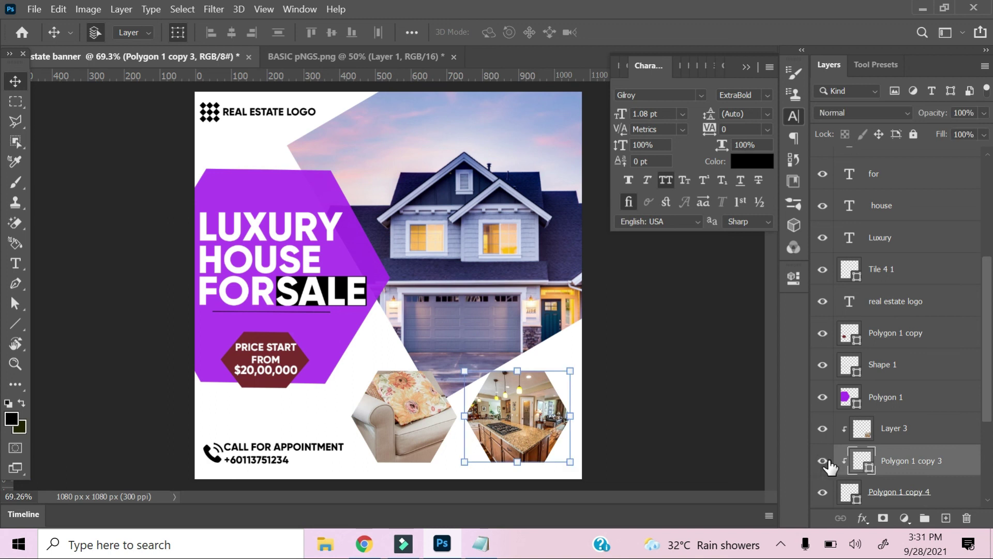
key("u")
left_click(347, 34)
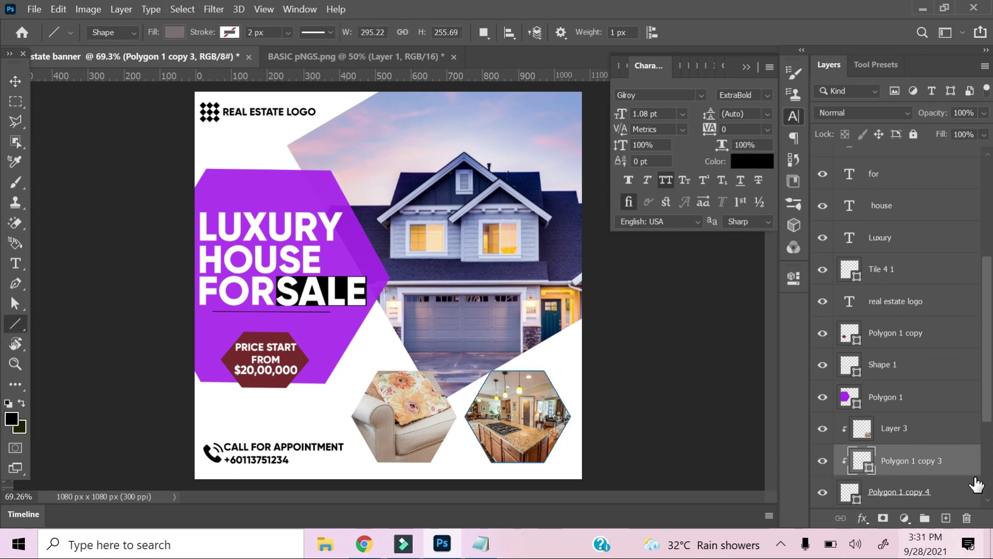
left_click(822, 492)
left_click(823, 494)
right_click(862, 469)
left_click(898, 475)
right_click(899, 475)
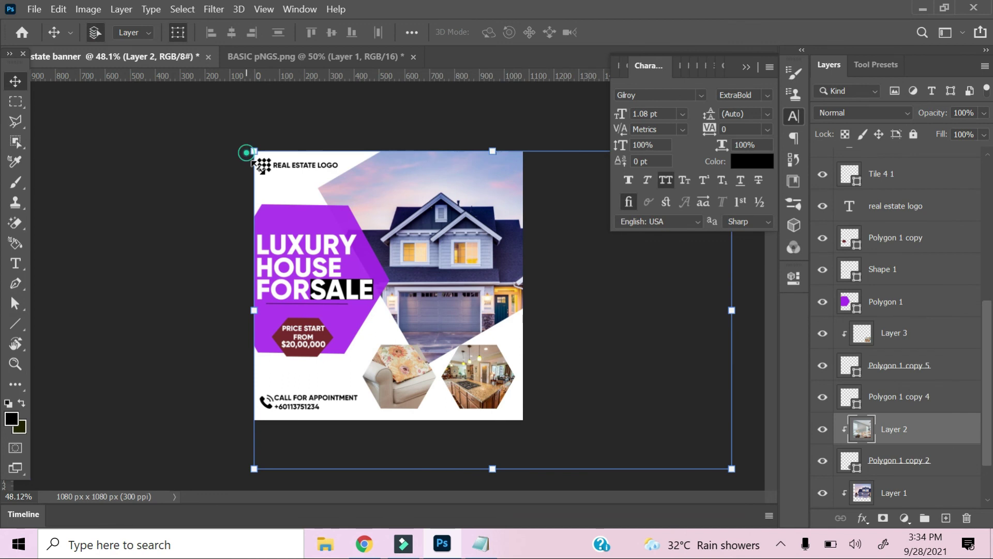
Scale the living-room photo to about 21% and move it over the left hexagon.
left_click_drag(248, 153, 555, 442)
left_click_drag(646, 412, 381, 368)
left_click_drag(323, 334, 355, 355)
mouse_move(382, 381)
left_mouse_down()
mouse_move(383, 369)
mouse_move(398, 382)
left_mouse_up()
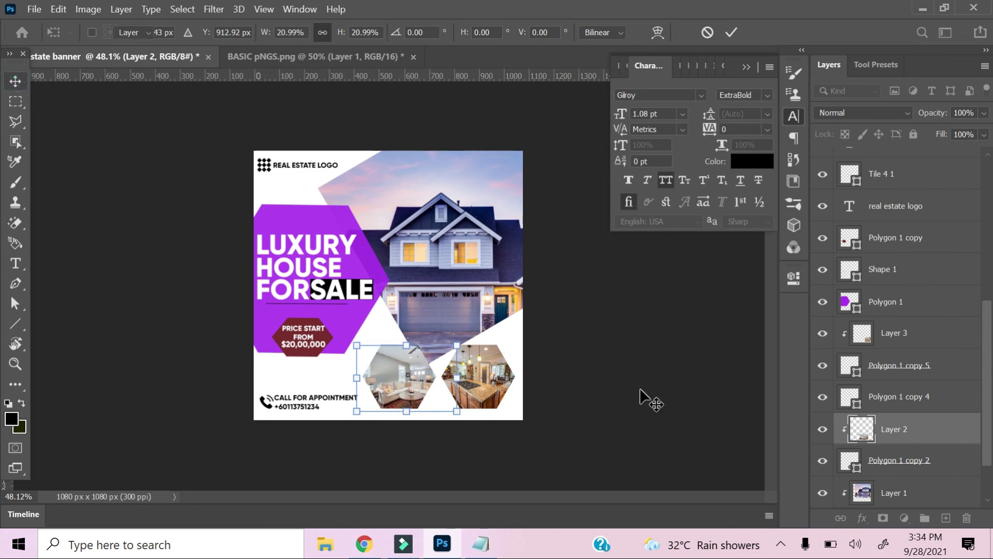
Apply the photo resize, then set CALL FOR APPOINTMENT to 5 pt beside the phone icon.
key("Return")
key("ctrl+plus")
key("ctrl+plus")
key("ctrl+plus")
key("ctrl+plus")
left_click_drag(313, 415, 401, 327)
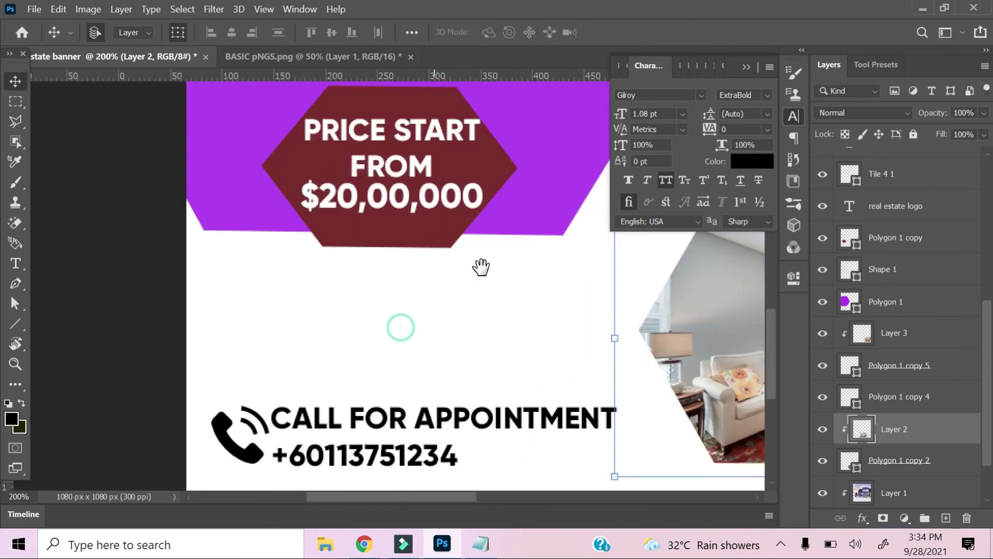
left_click_drag(481, 267, 534, 210)
left_click(450, 362)
left_click(655, 114)
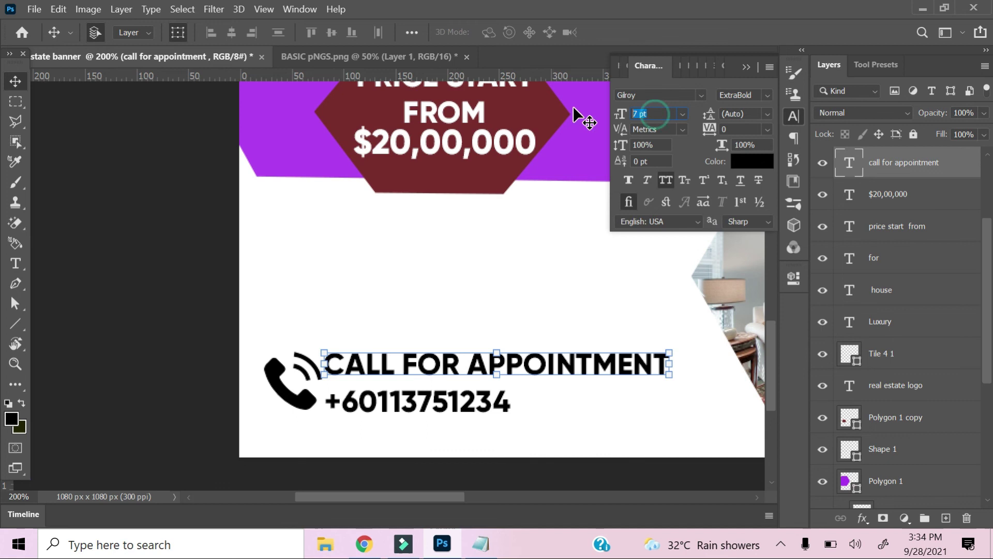
type("5")
key("Return")
left_click_drag(464, 372, 414, 371)
Enlarge the phone number to 9 pt, nudge it right, and fit the banner on screen.
left_click(416, 403)
type("9")
key("Return")
key("Right")
key("Right")
key("Right")
key("Right")
key("Right")
key("Right")
key("Right")
key("Right")
key("Right")
key("Right")
key("Right")
key("Right")
key("Right")
key("Right")
key("Right")
key("Right")
key("Right")
key("Right")
key("Right")
left_click(13, 107)
key("ctrl+0")
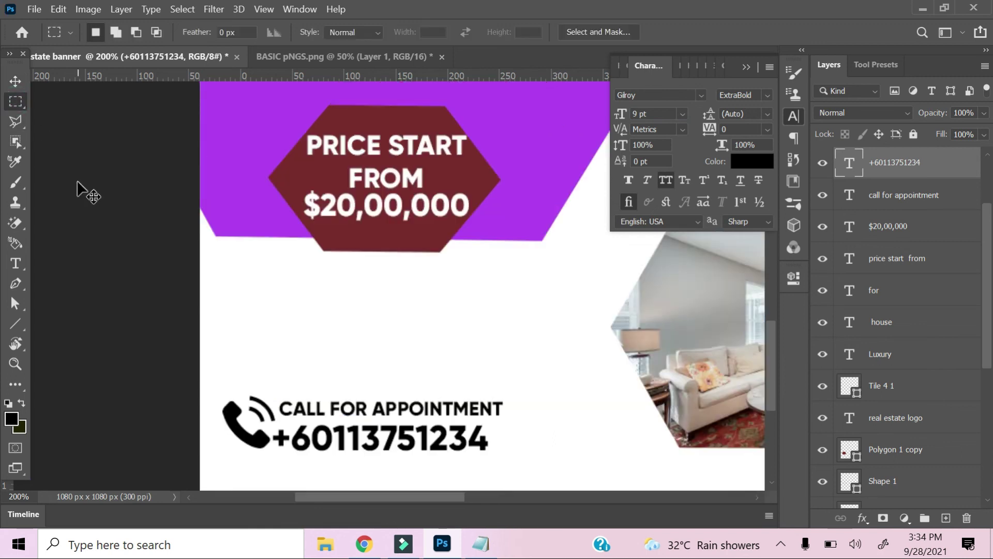